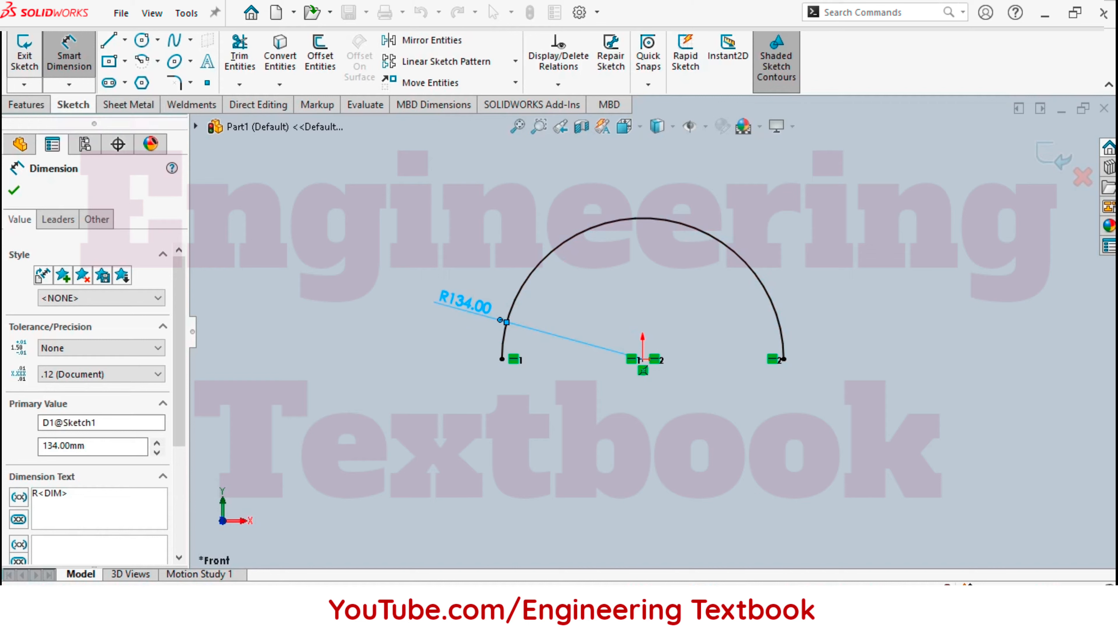
Close the arc sketch and create a reference plane parallel to the Top Plane, coincident with the arc's right endpoint.
{"action": "left_click", "coordinate": [24, 48]}
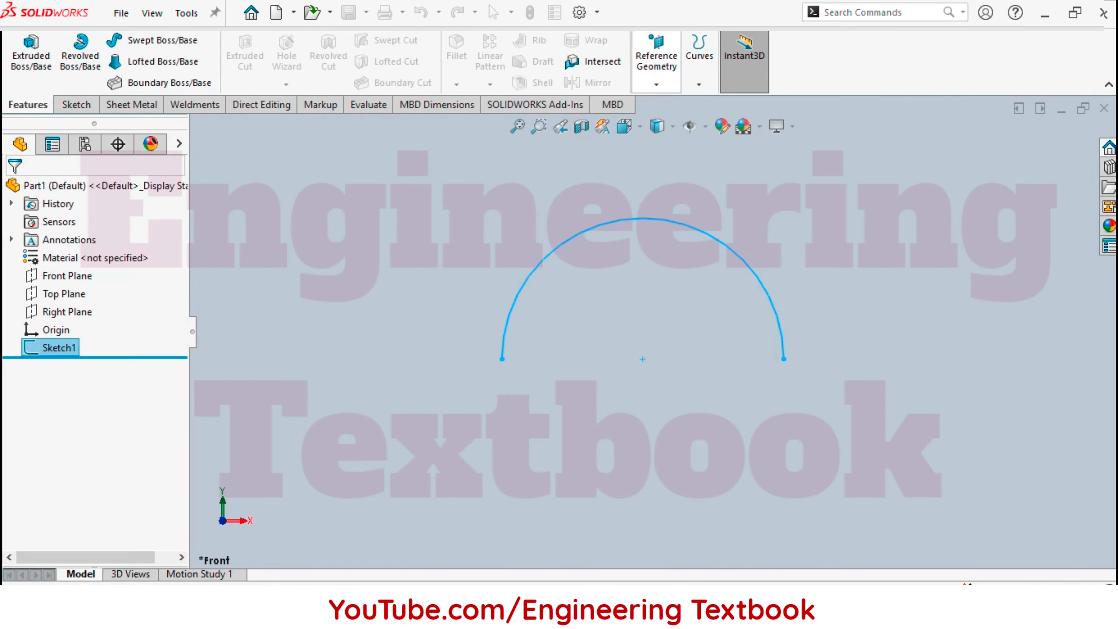
{"action": "left_click", "coordinate": [657, 58]}
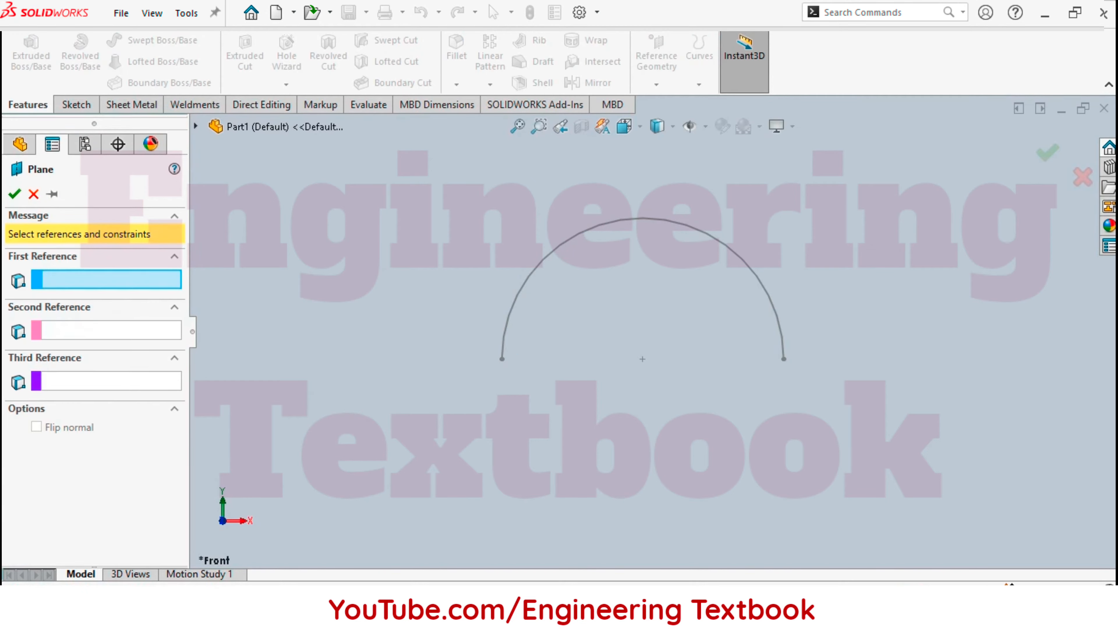
{"action": "left_click", "coordinate": [196, 126]}
{"action": "left_click", "coordinate": [264, 234]}
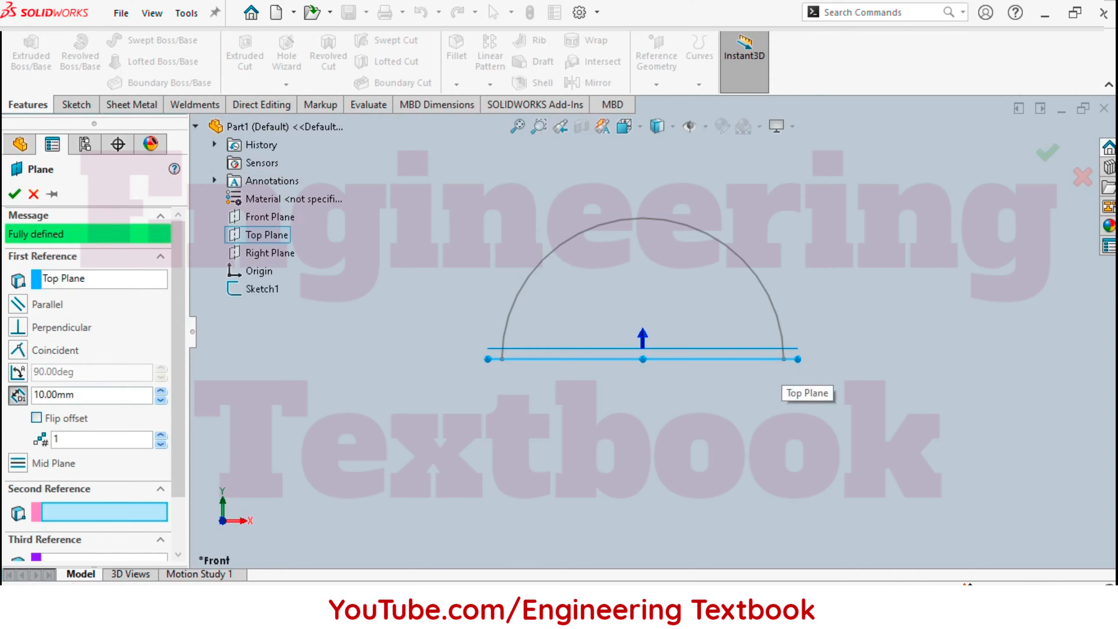
{"action": "middle_click_drag", "start_coordinate": [783, 361], "coordinate": [802, 403]}
{"action": "scroll", "coordinate": [802, 403], "scroll_direction": "down", "scroll_amount": 4}
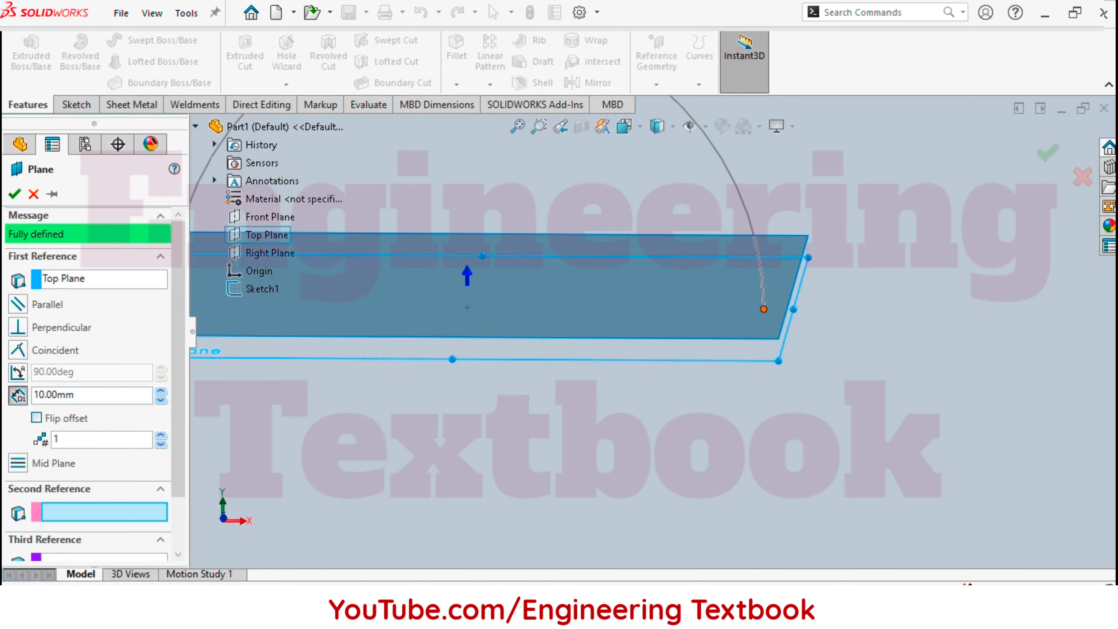
{"action": "left_click", "coordinate": [764, 308]}
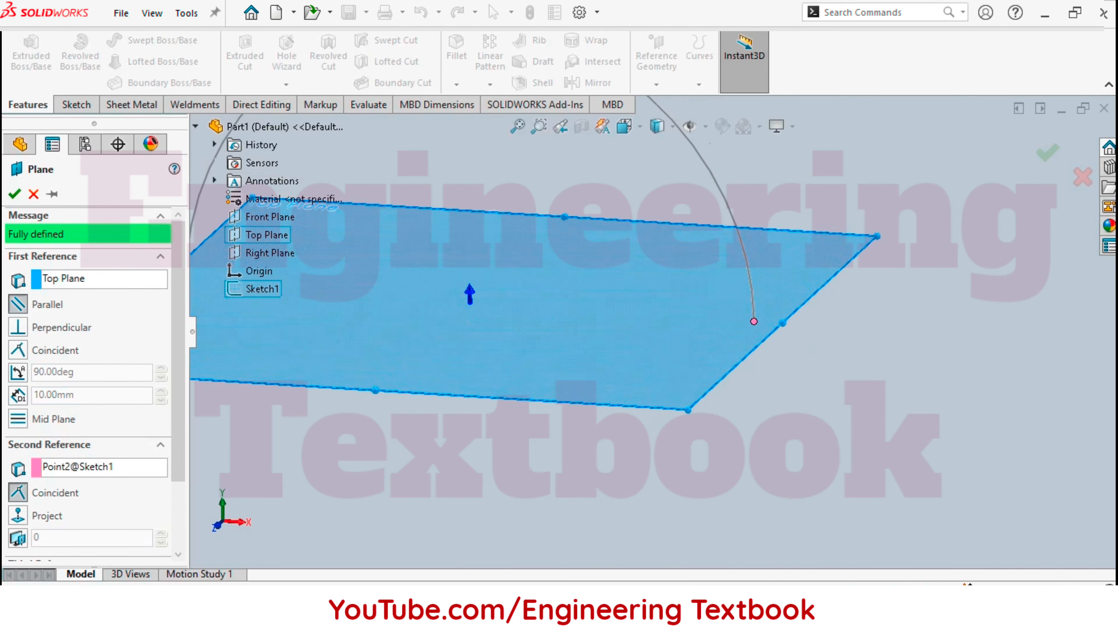
{"action": "scroll", "coordinate": [653, 331], "scroll_direction": "up", "scroll_amount": 4}
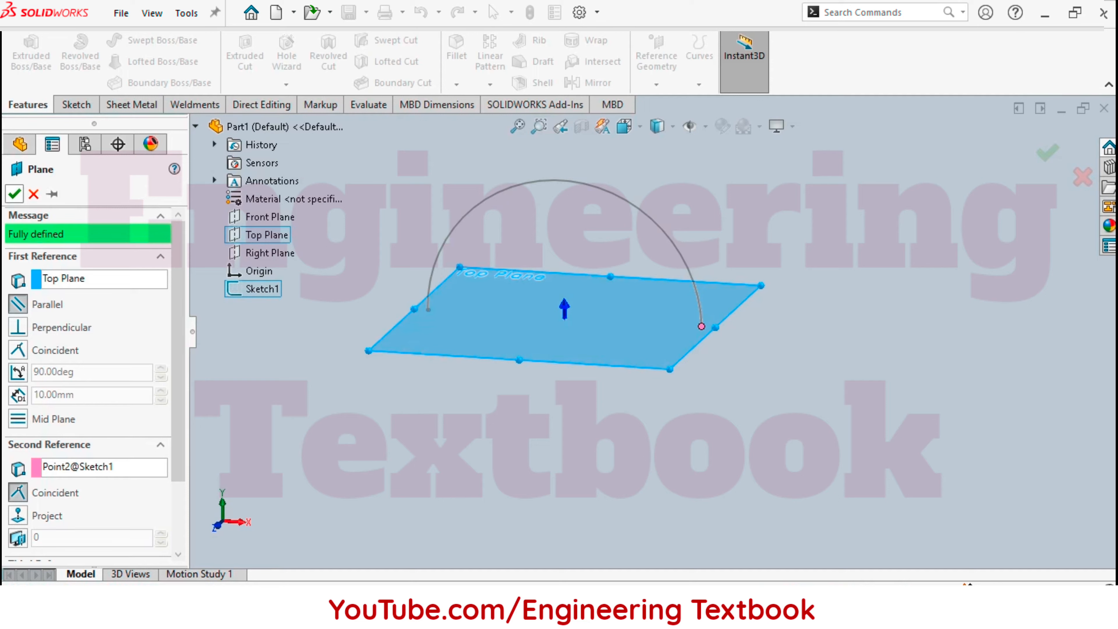
{"action": "key", "text": "Return"}
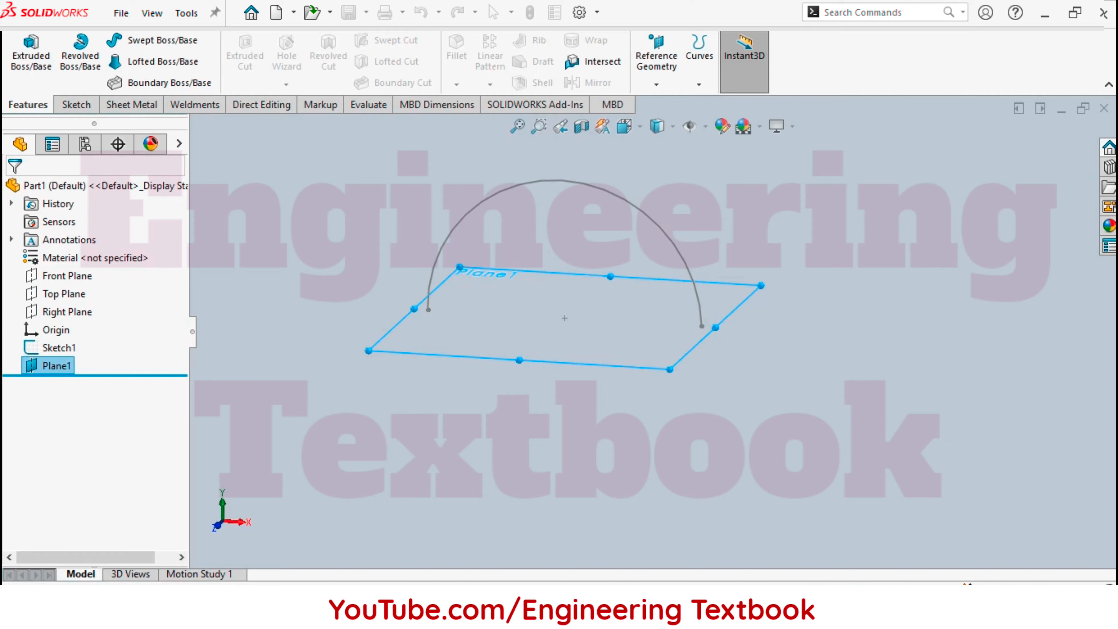
Start a sketch on the new reference plane and convert the arc into it as a construction line.
{"action": "left_click", "coordinate": [51, 366]}
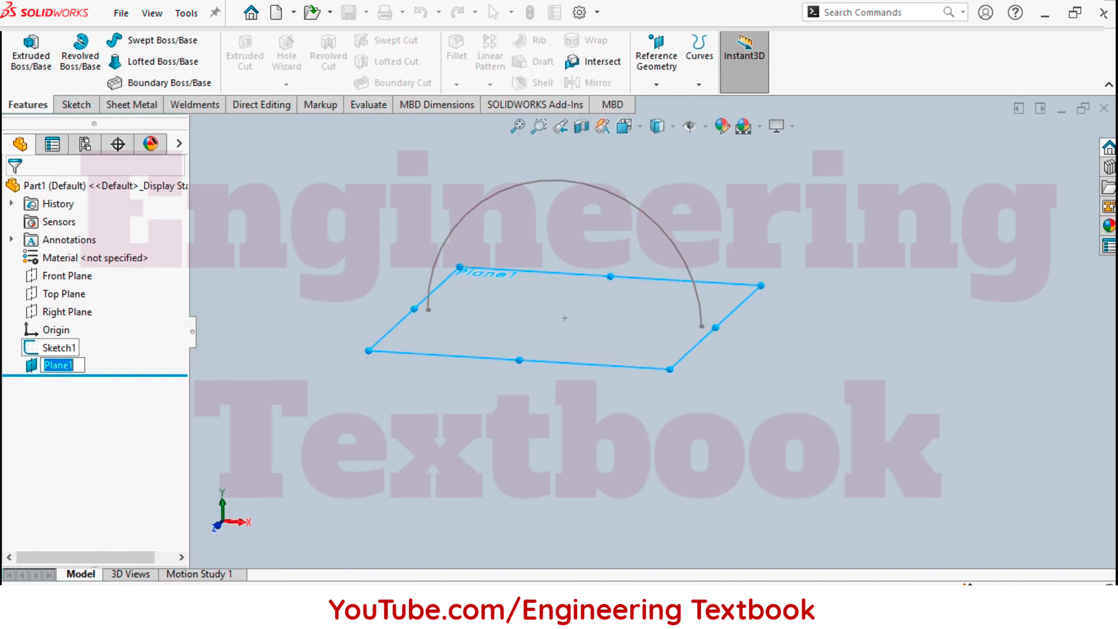
{"action": "left_click", "coordinate": [32, 365]}
{"action": "left_click", "coordinate": [50, 346]}
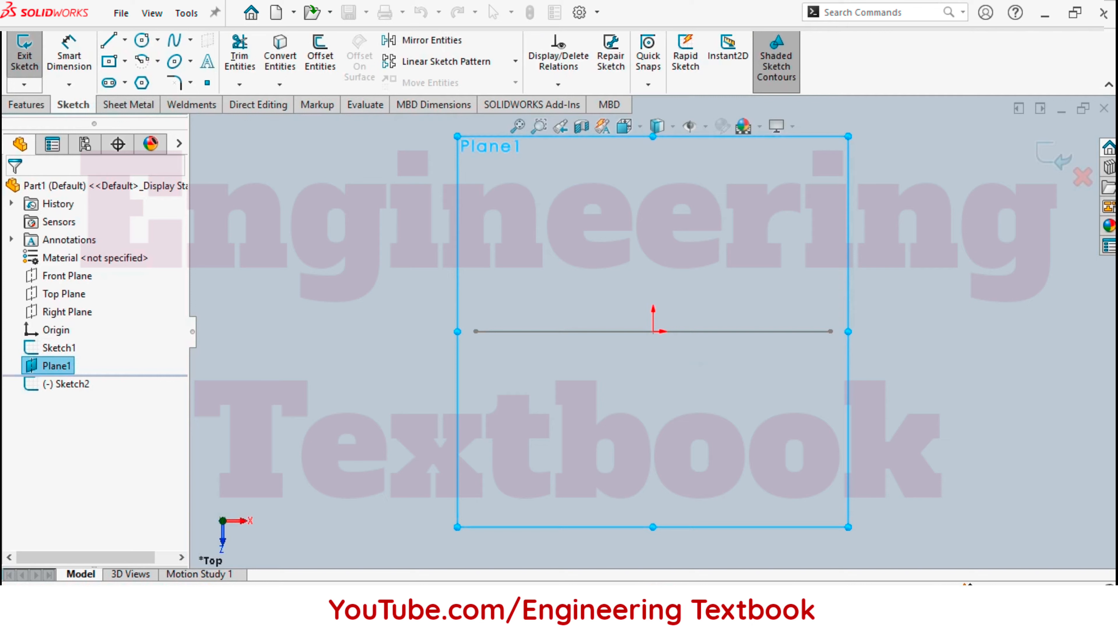
{"action": "left_click", "coordinate": [766, 331]}
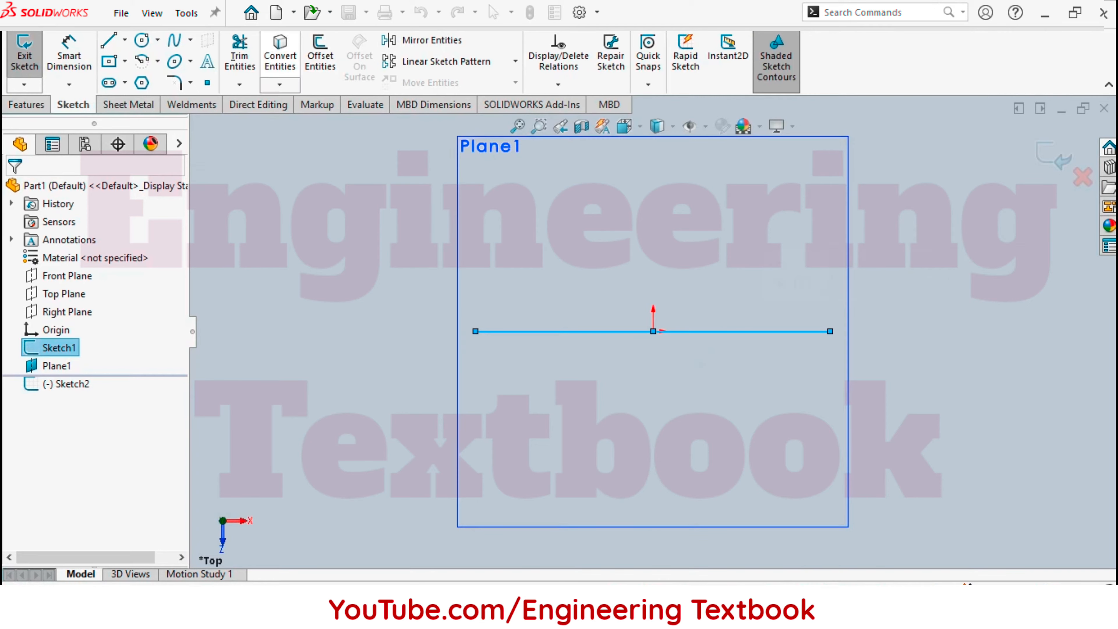
{"action": "left_click", "coordinate": [280, 58]}
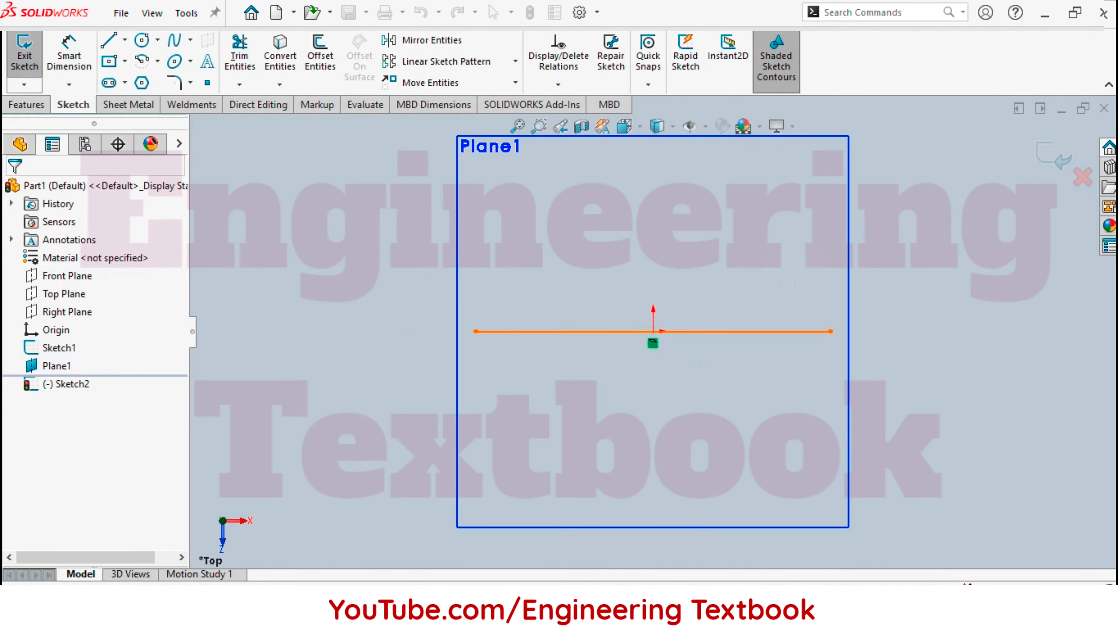
{"action": "left_click", "coordinate": [749, 331]}
{"action": "left_click", "coordinate": [804, 278]}
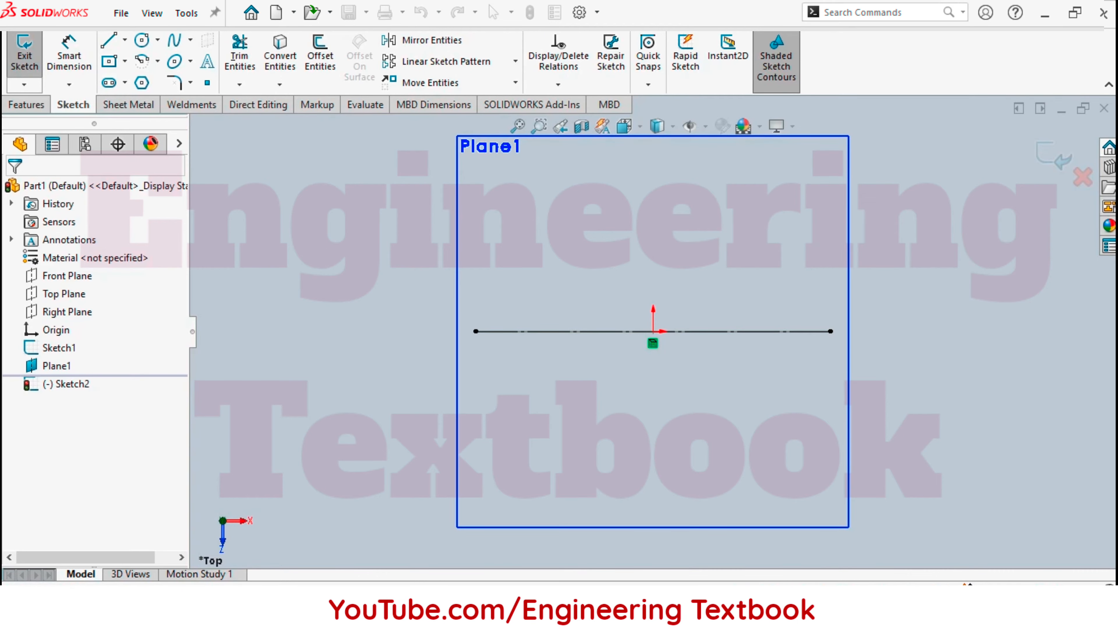
Sketch a circle about 102 mm in diameter centred on the right endpoint of the construction line.
{"action": "left_click", "coordinate": [141, 39]}
{"action": "left_click", "coordinate": [830, 331]}
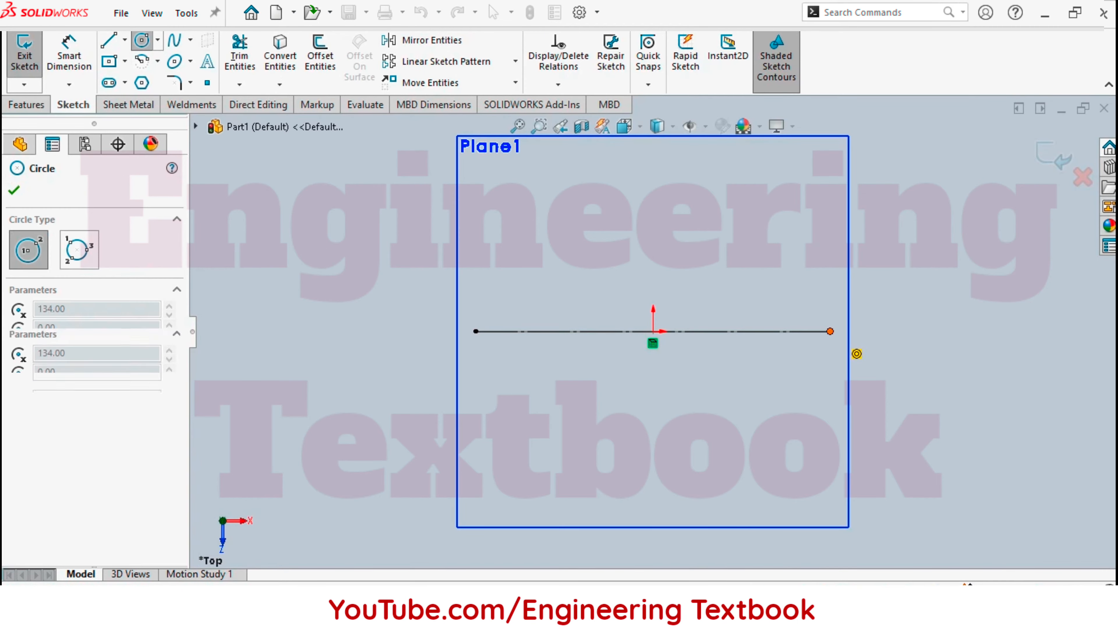
{"action": "left_click", "coordinate": [860, 391]}
Set the circle's diameter to 108 mm and exit the sketch.
{"action": "left_click", "coordinate": [69, 55]}
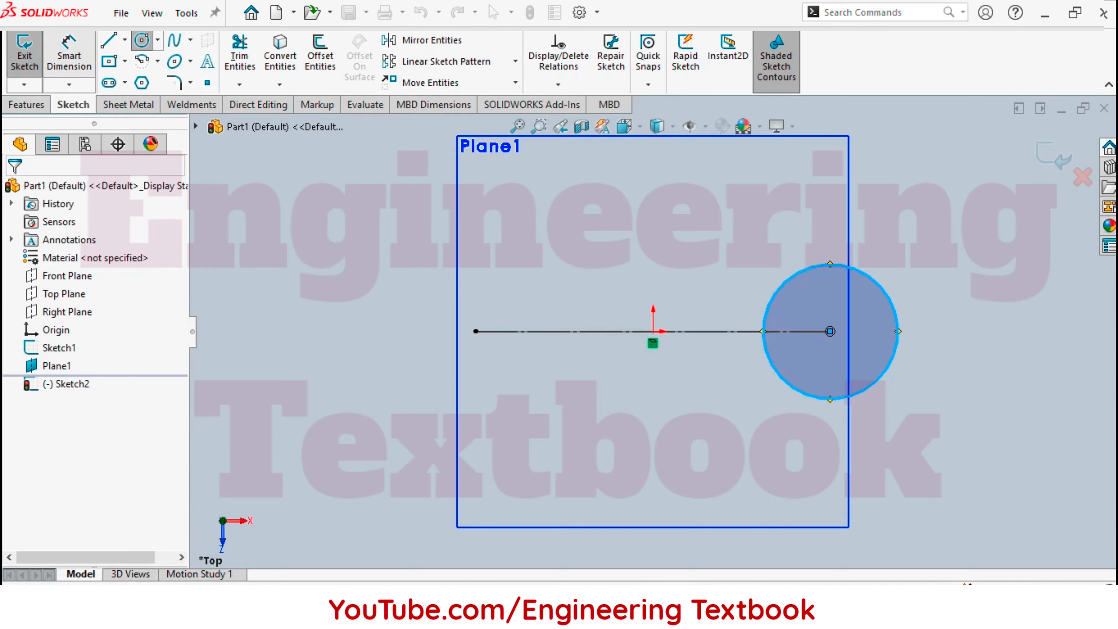
{"action": "left_click", "coordinate": [854, 388]}
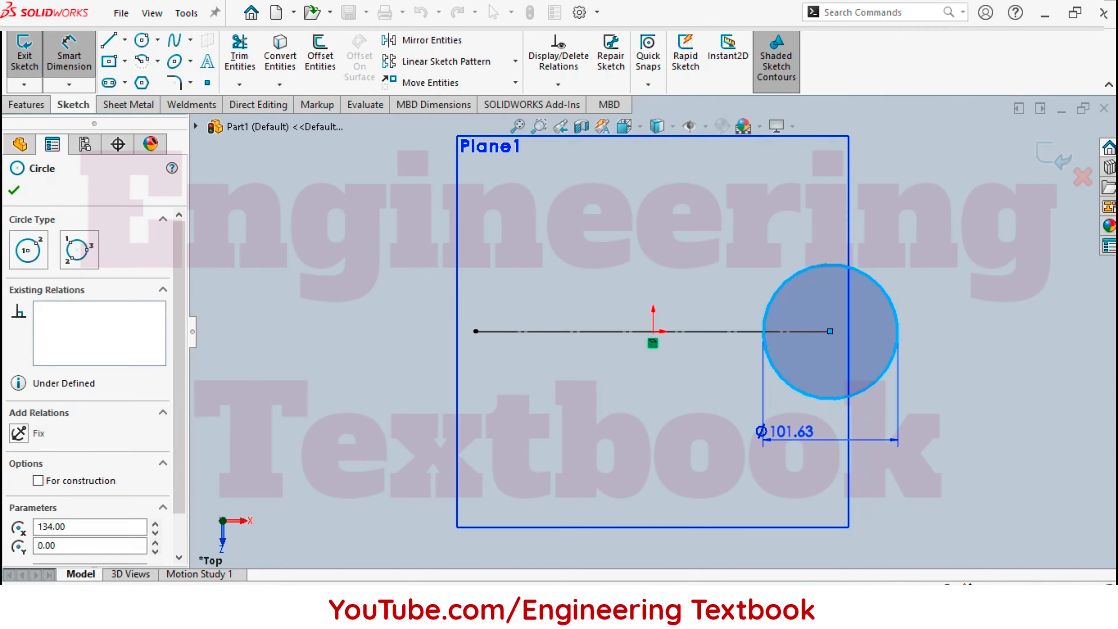
{"action": "left_click", "coordinate": [805, 454]}
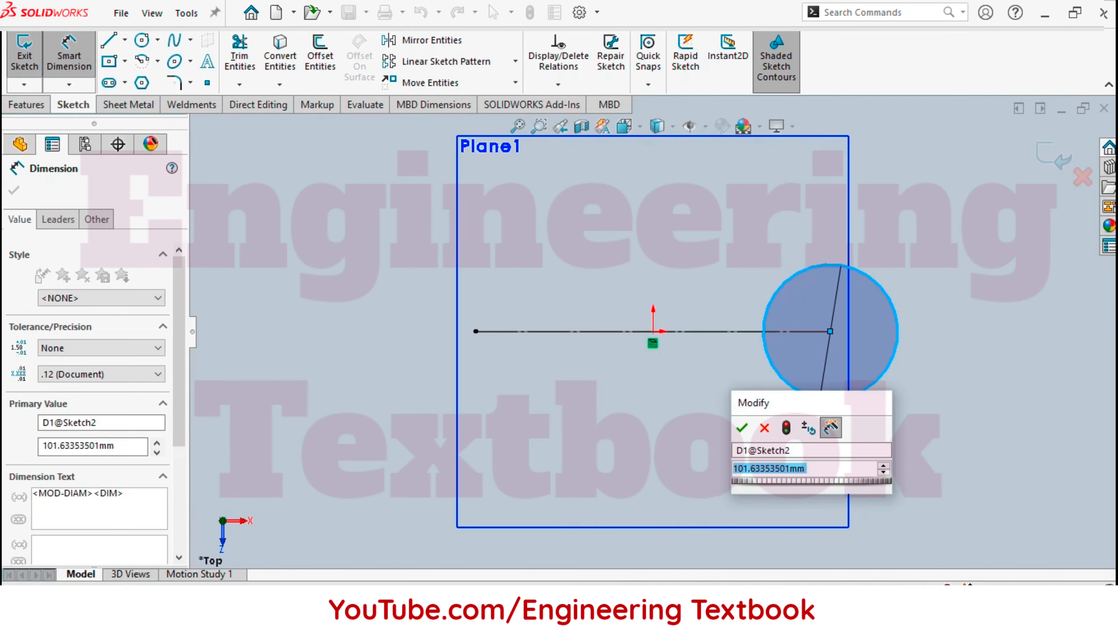
{"action": "type", "text": "108"}
{"action": "key", "text": "Return"}
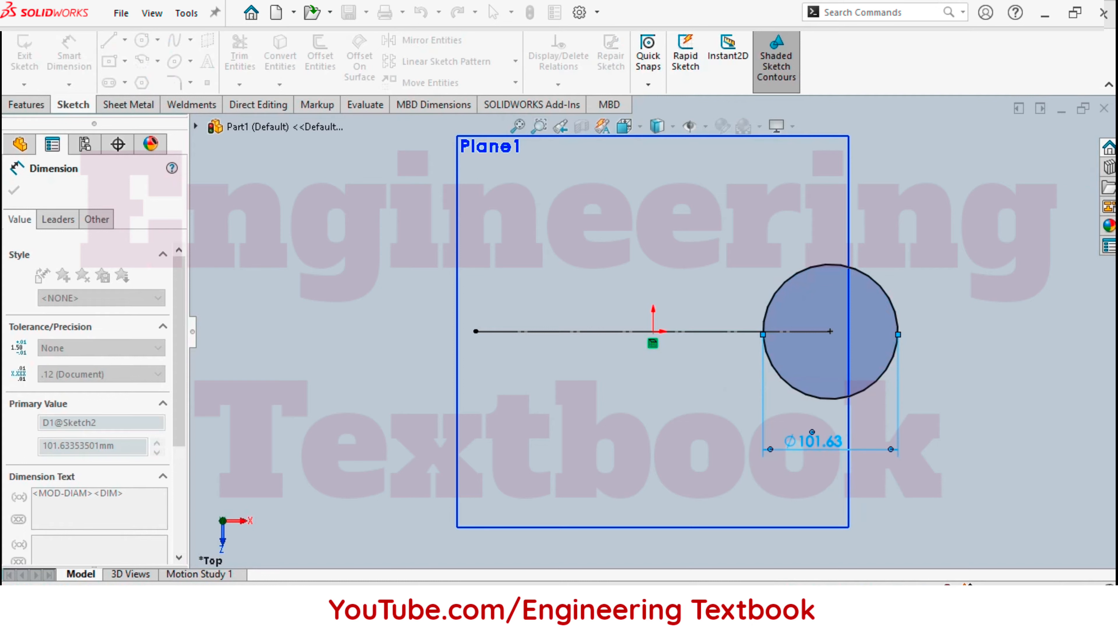
{"action": "left_click", "coordinate": [24, 54]}
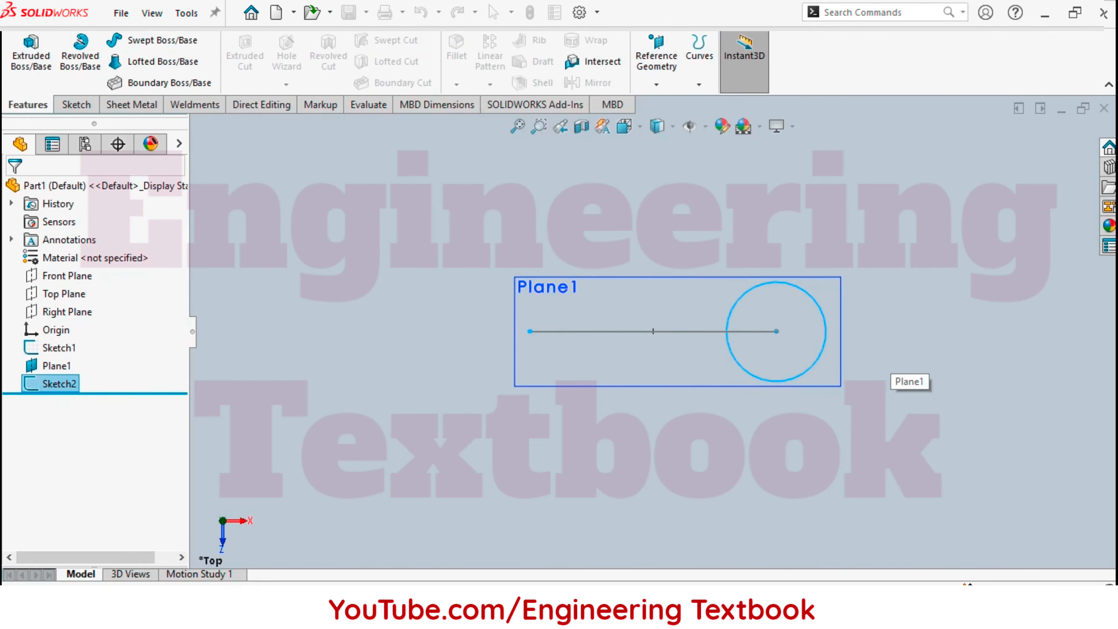
Hide the reference plane that carries the circle sketch.
{"action": "mouse_move", "coordinate": [851, 355]}
{"action": "middle_mouse_down"}
{"action": "mouse_move", "coordinate": [856, 304]}
{"action": "mouse_move", "coordinate": [843, 368]}
{"action": "mouse_move", "coordinate": [838, 302]}
{"action": "mouse_move", "coordinate": [794, 333]}
{"action": "middle_mouse_up"}
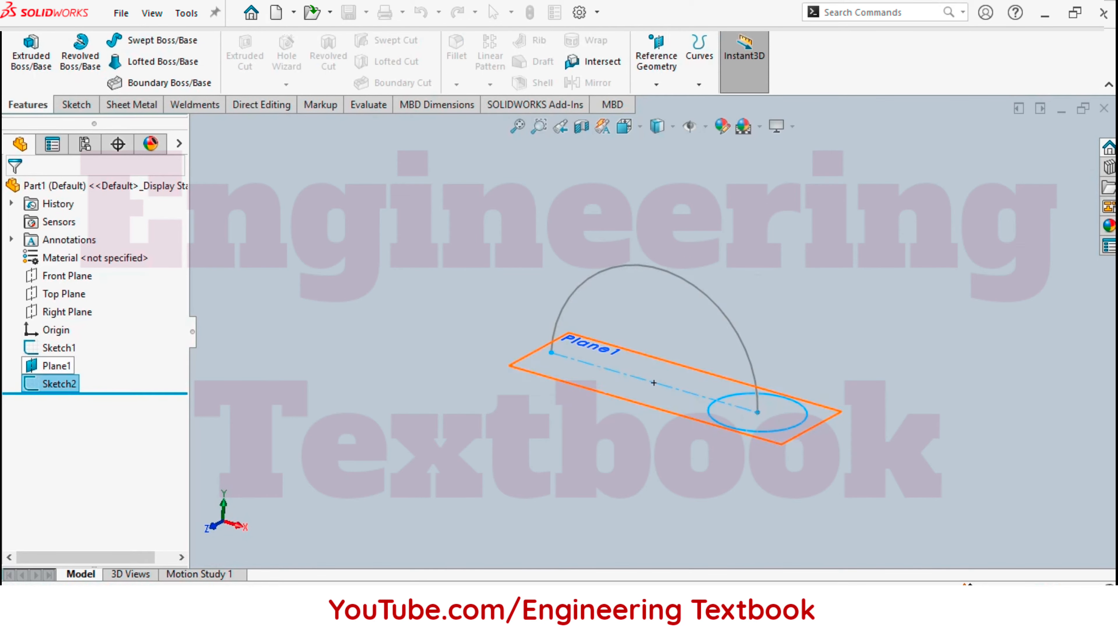
{"action": "left_click", "coordinate": [52, 367]}
{"action": "left_click", "coordinate": [93, 339]}
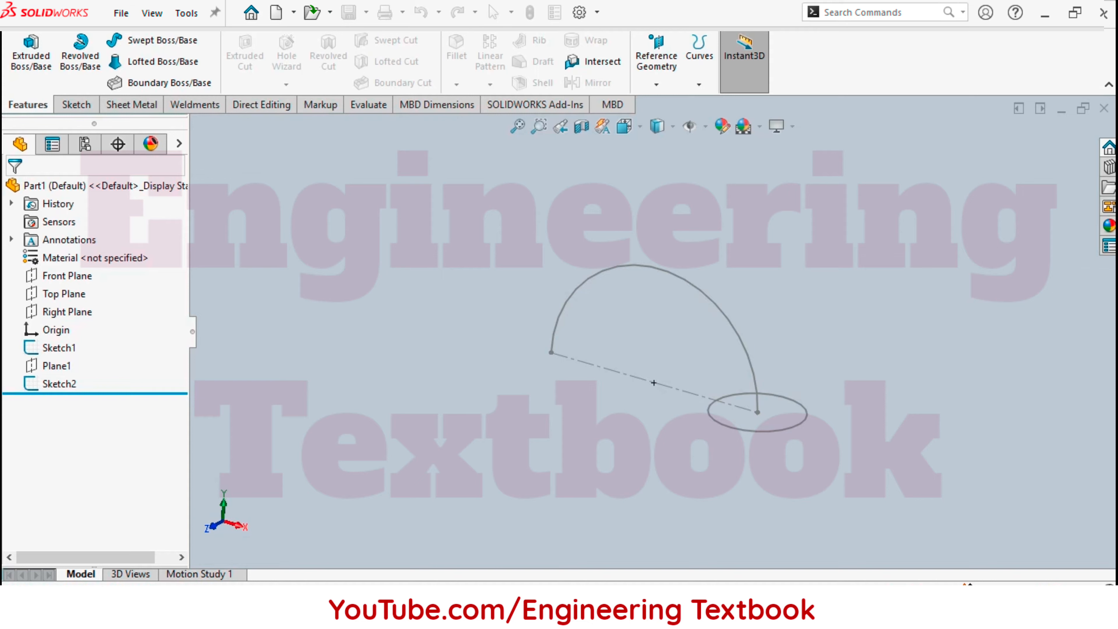
{"action": "mouse_move", "coordinate": [651, 352]}
{"action": "middle_mouse_down"}
{"action": "mouse_move", "coordinate": [761, 359]}
{"action": "mouse_move", "coordinate": [697, 346]}
{"action": "middle_mouse_up"}
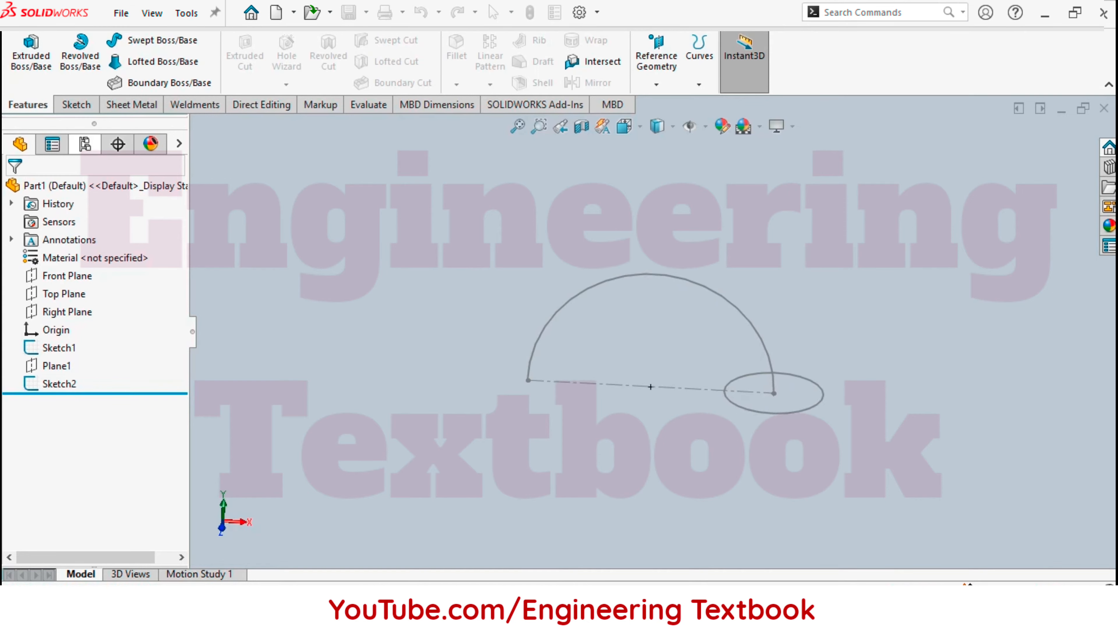
Create a swept boss using the 108 mm circle as the profile and the semicircular arc as the path.
{"action": "left_click", "coordinate": [149, 40]}
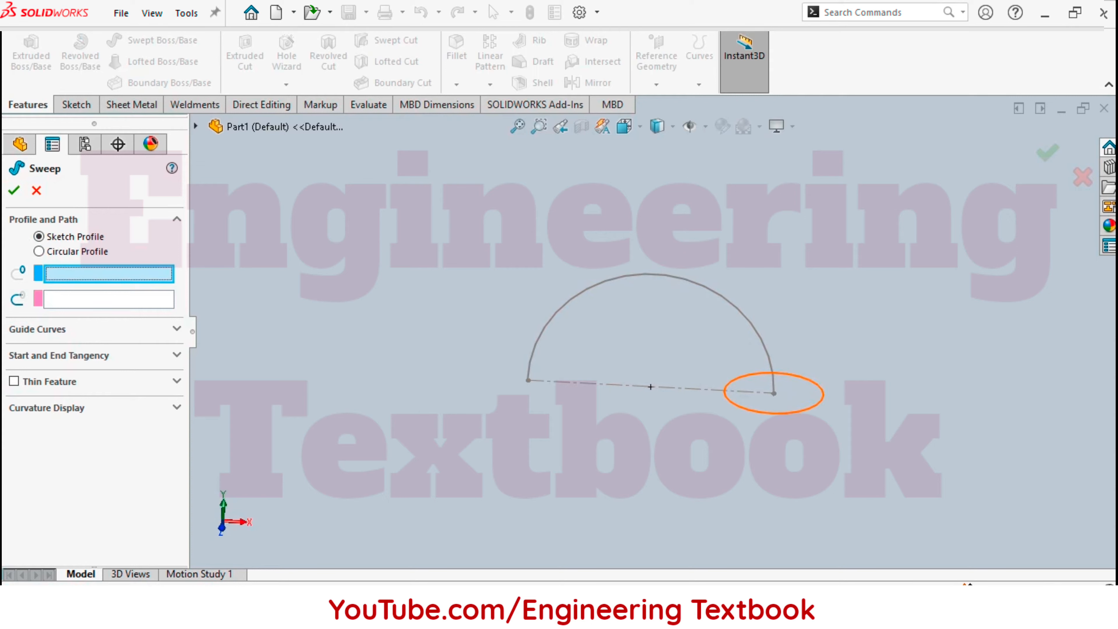
{"action": "left_click", "coordinate": [800, 410]}
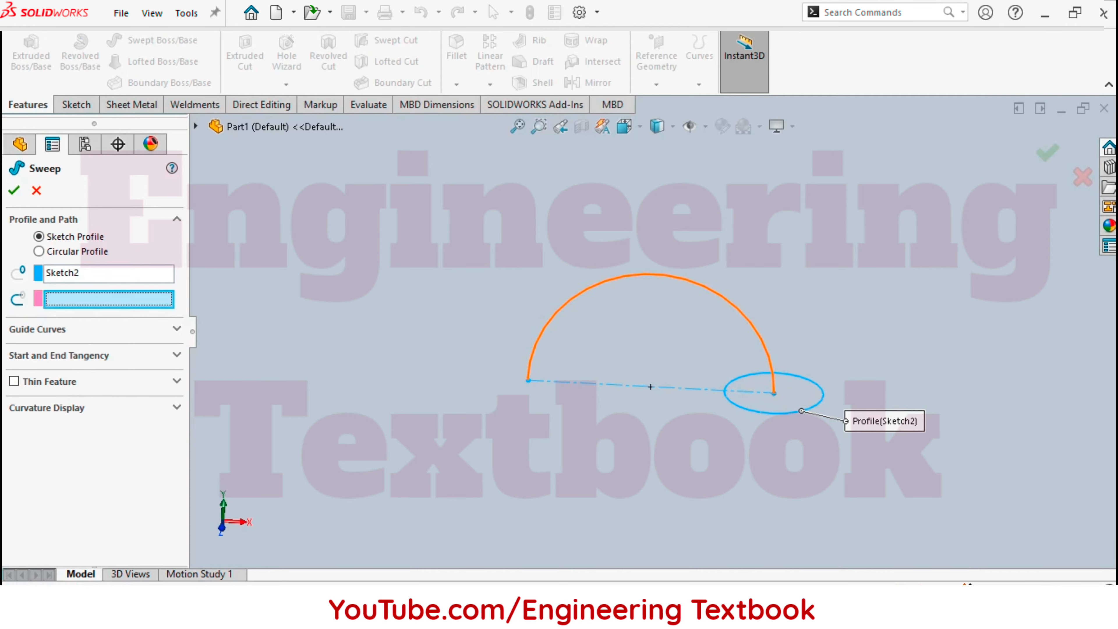
{"action": "left_click", "coordinate": [650, 273]}
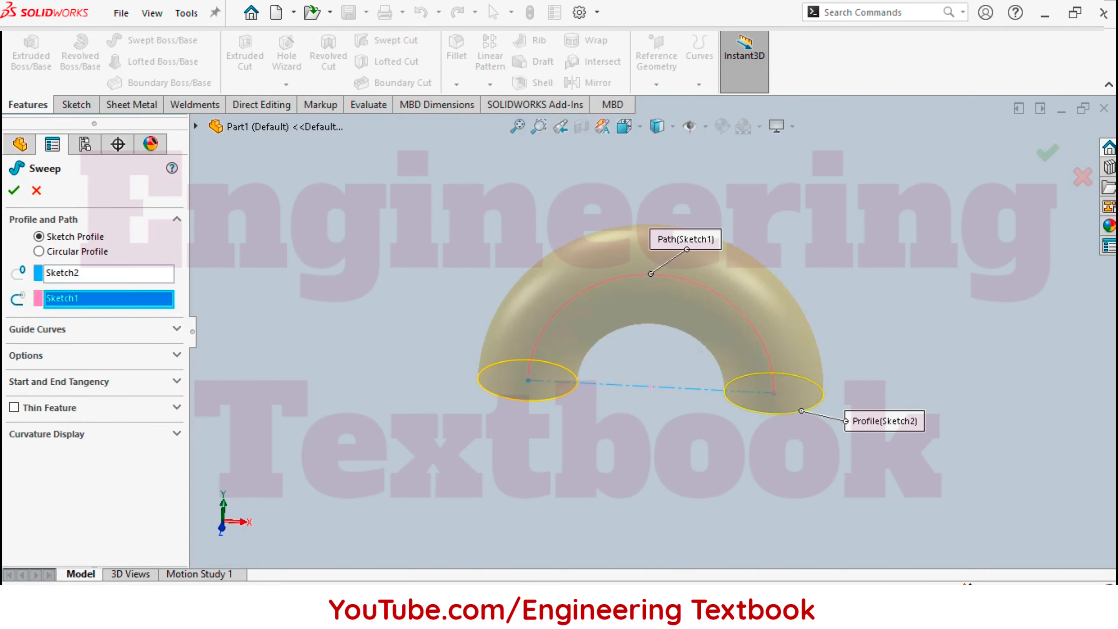
{"action": "left_click", "coordinate": [14, 191]}
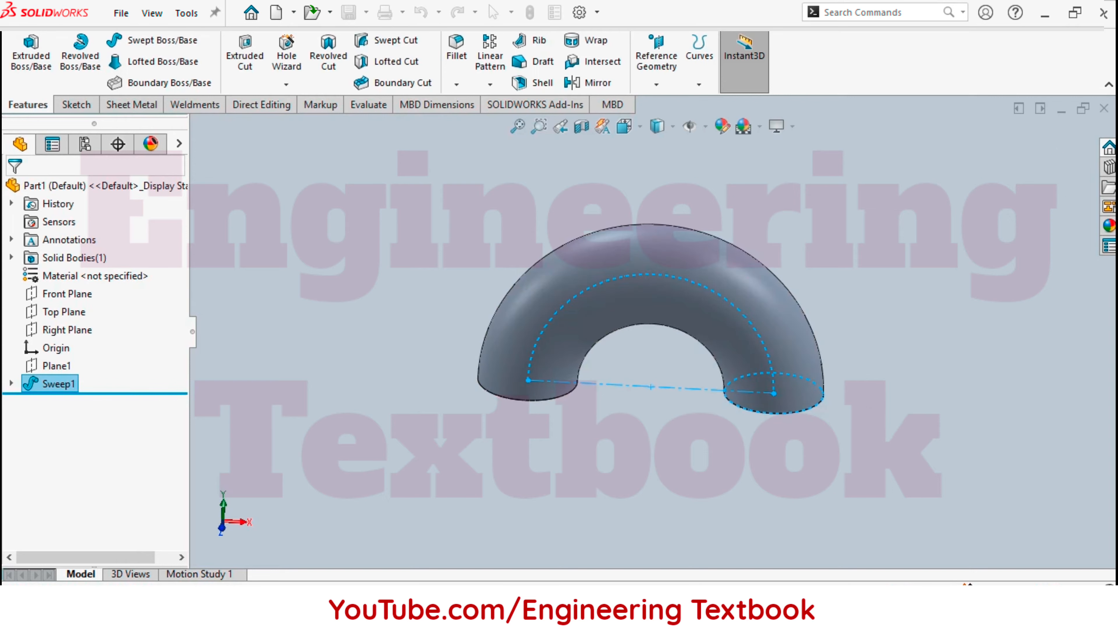
Start a sketch on the bend's right end face and draw a concentric circle about 59 mm in diameter.
{"action": "mouse_move", "coordinate": [651, 352]}
{"action": "middle_mouse_down"}
{"action": "mouse_move", "coordinate": [625, 268]}
{"action": "mouse_move", "coordinate": [550, 255]}
{"action": "mouse_move", "coordinate": [652, 282]}
{"action": "mouse_move", "coordinate": [634, 348]}
{"action": "mouse_move", "coordinate": [647, 246]}
{"action": "mouse_move", "coordinate": [687, 273]}
{"action": "mouse_move", "coordinate": [735, 387]}
{"action": "mouse_move", "coordinate": [748, 340]}
{"action": "middle_mouse_up"}
{"action": "key", "text": "Escape"}
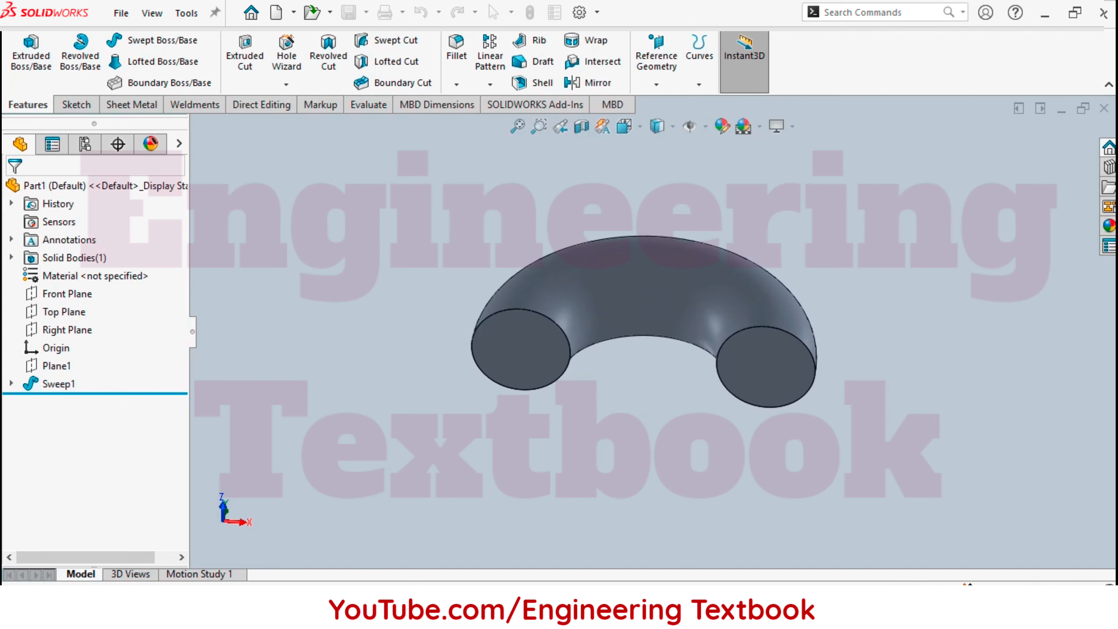
{"action": "left_click", "coordinate": [795, 356]}
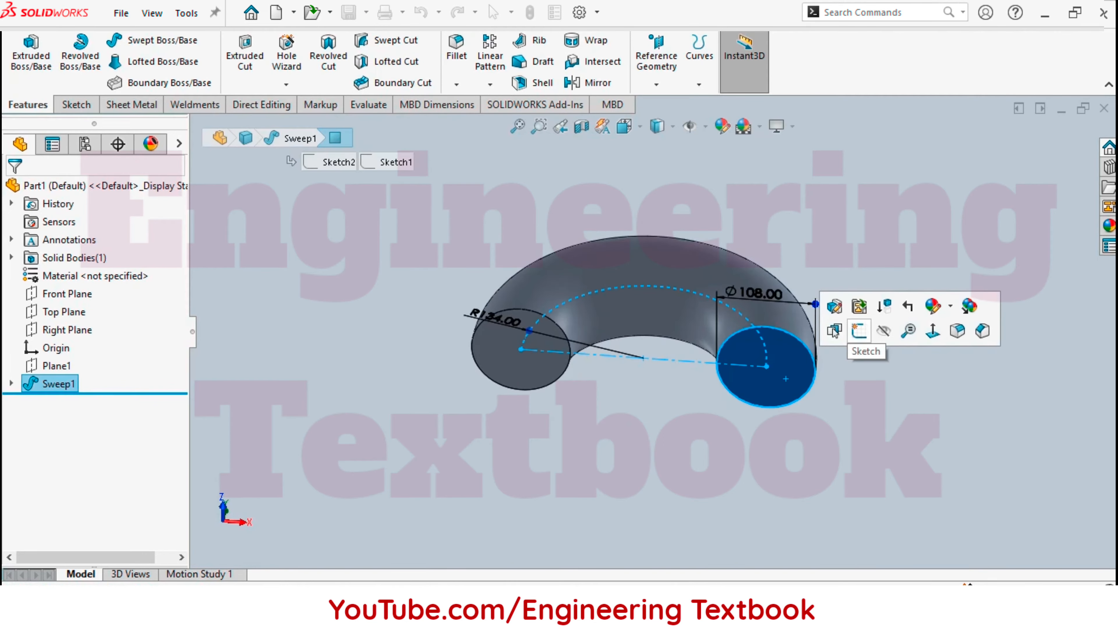
{"action": "left_click", "coordinate": [859, 331]}
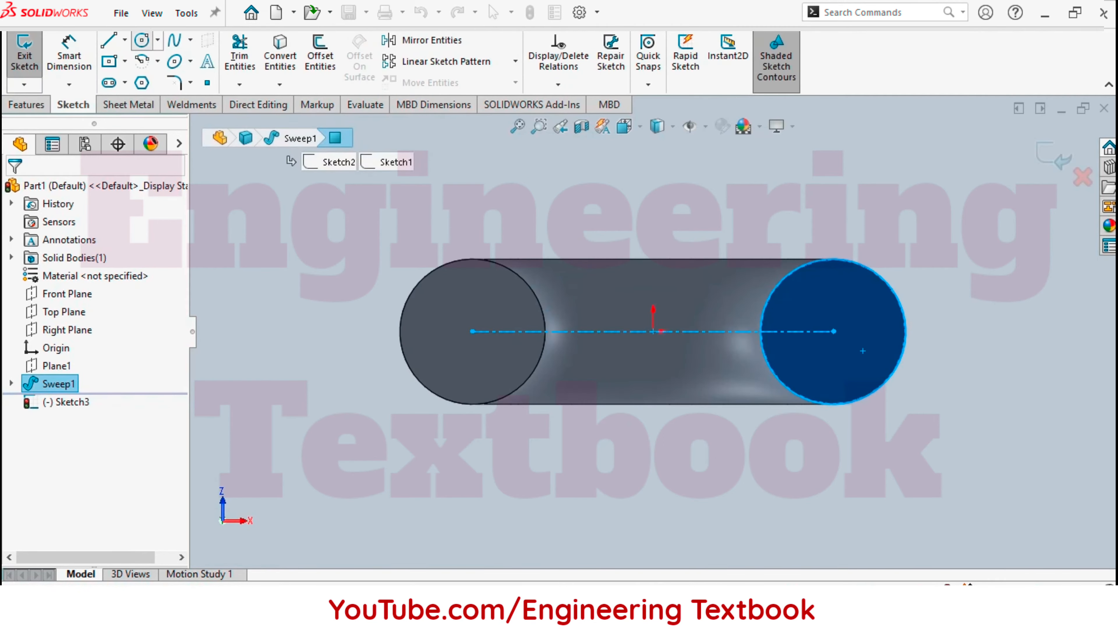
{"action": "left_click", "coordinate": [834, 331]}
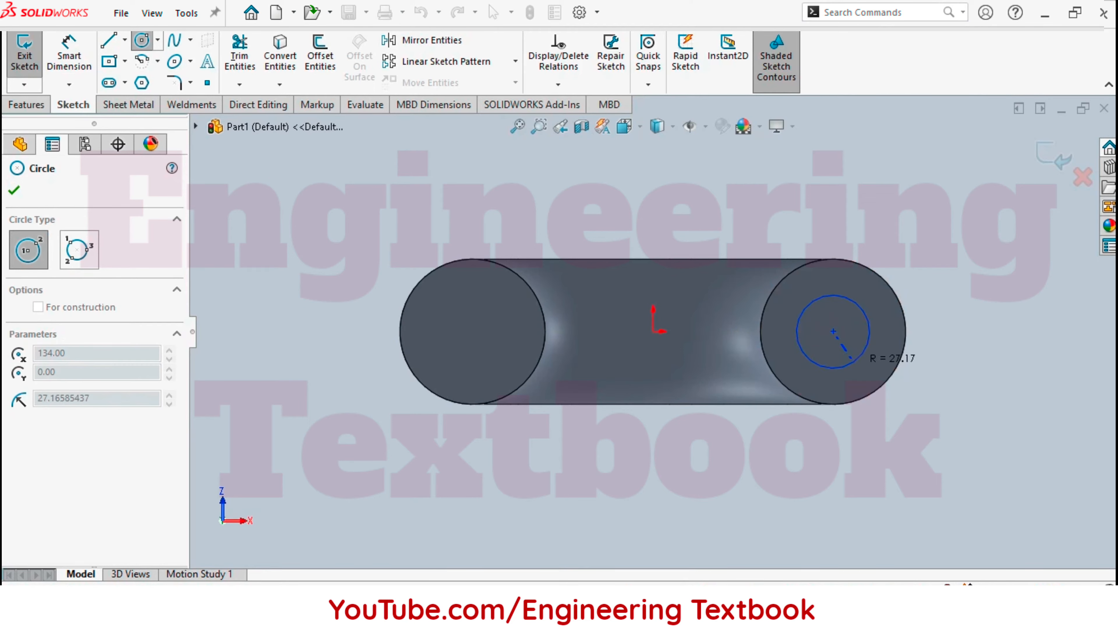
{"action": "left_click", "coordinate": [861, 359]}
{"action": "key", "text": "Escape"}
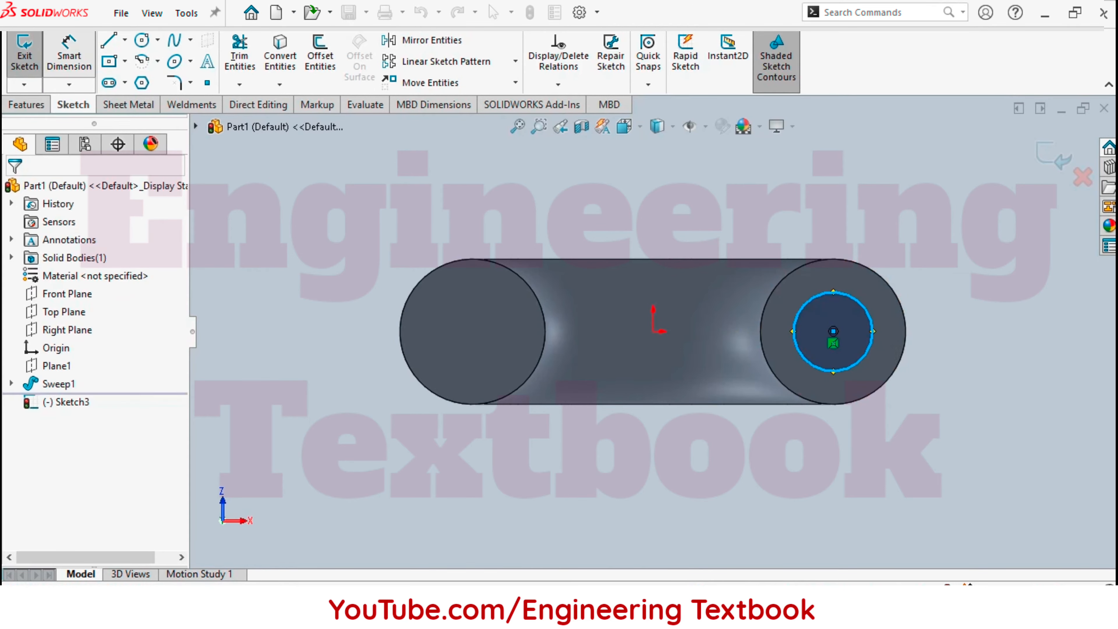
Set the inner circle's diameter to 80 mm and exit the sketch.
{"action": "left_click", "coordinate": [69, 53]}
{"action": "left_click", "coordinate": [862, 360]}
{"action": "left_click", "coordinate": [947, 433]}
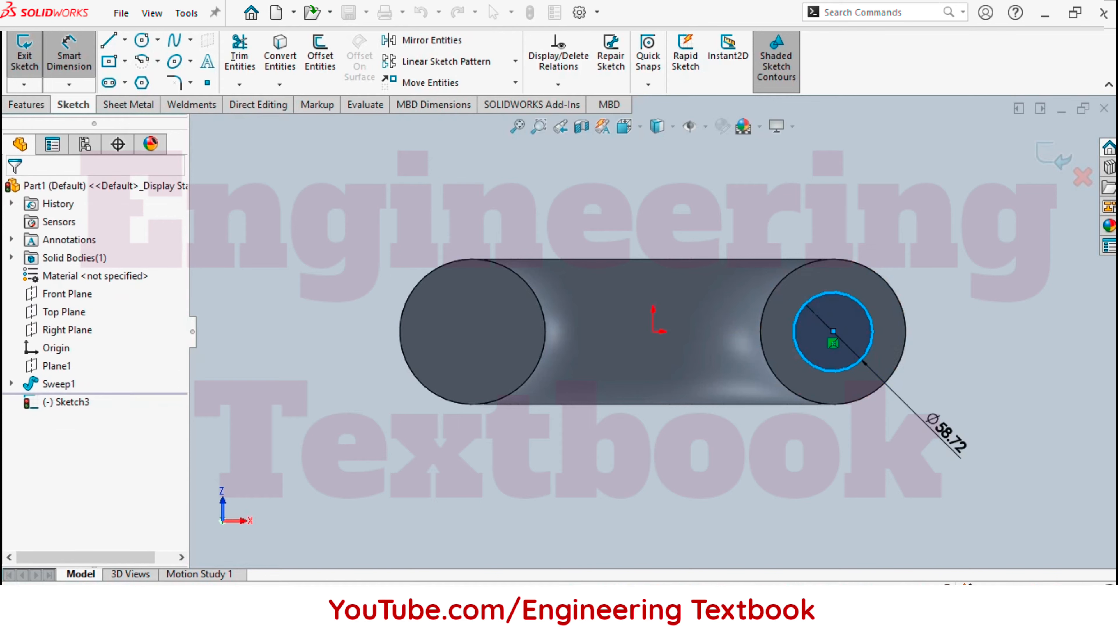
{"action": "type", "text": "80"}
{"action": "key", "text": "Return"}
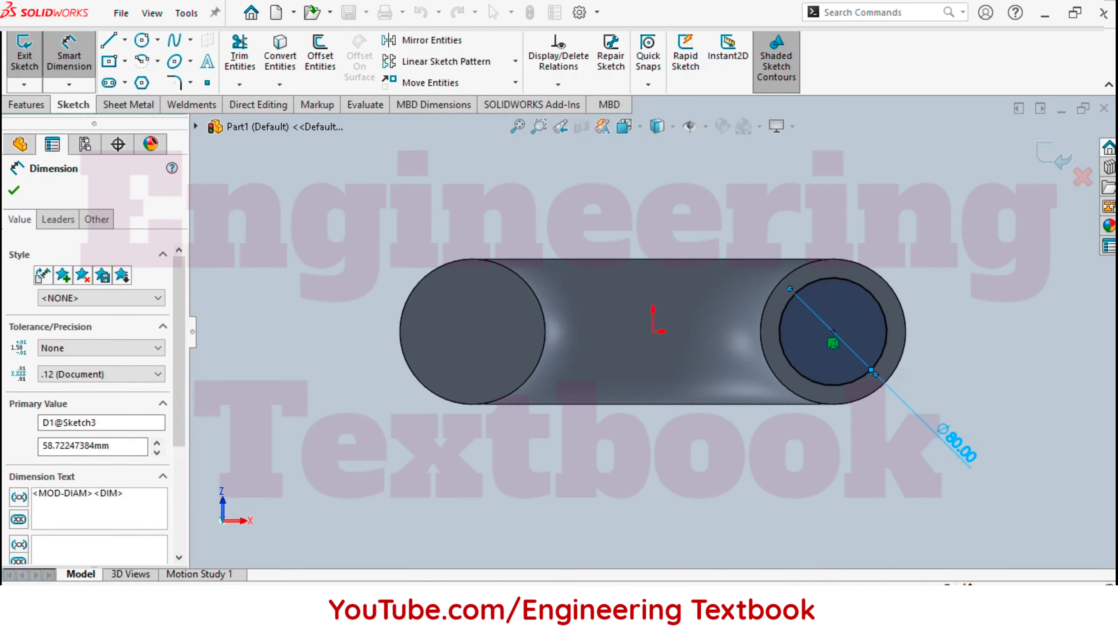
{"action": "key", "text": "Escape"}
{"action": "key", "text": "Escape"}
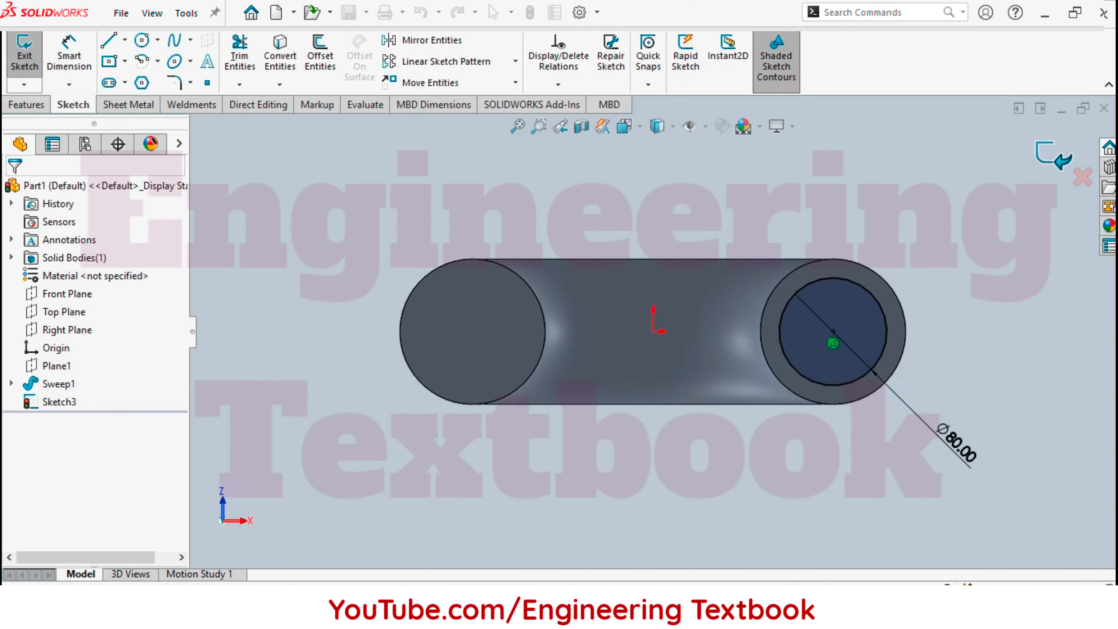
{"action": "left_click", "coordinate": [1054, 155]}
Create a swept cut through the bend using the 80 mm circle as the profile and the semicircular arc sketch as the path.
{"action": "scroll", "coordinate": [1054, 155], "scroll_direction": "up", "scroll_amount": 1}
{"action": "middle_click_drag", "start_coordinate": [704, 246], "coordinate": [696, 392]}
{"action": "scroll", "coordinate": [696, 352], "scroll_direction": "up", "scroll_amount": 1}
{"action": "middle_click_drag", "start_coordinate": [695, 353], "coordinate": [673, 358]}
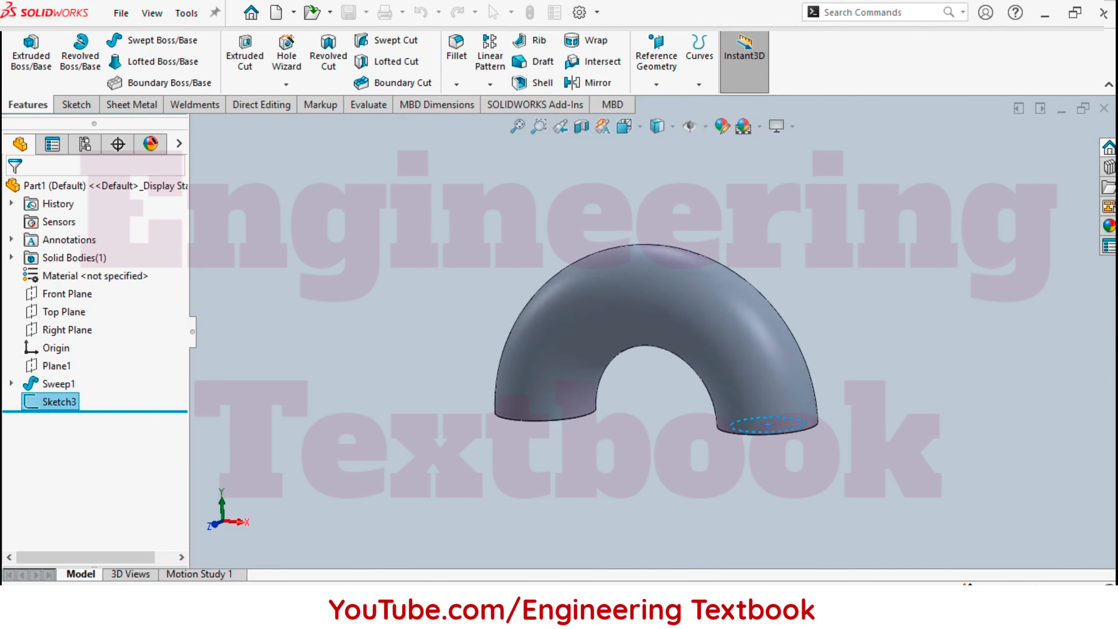
{"action": "left_click", "coordinate": [396, 42]}
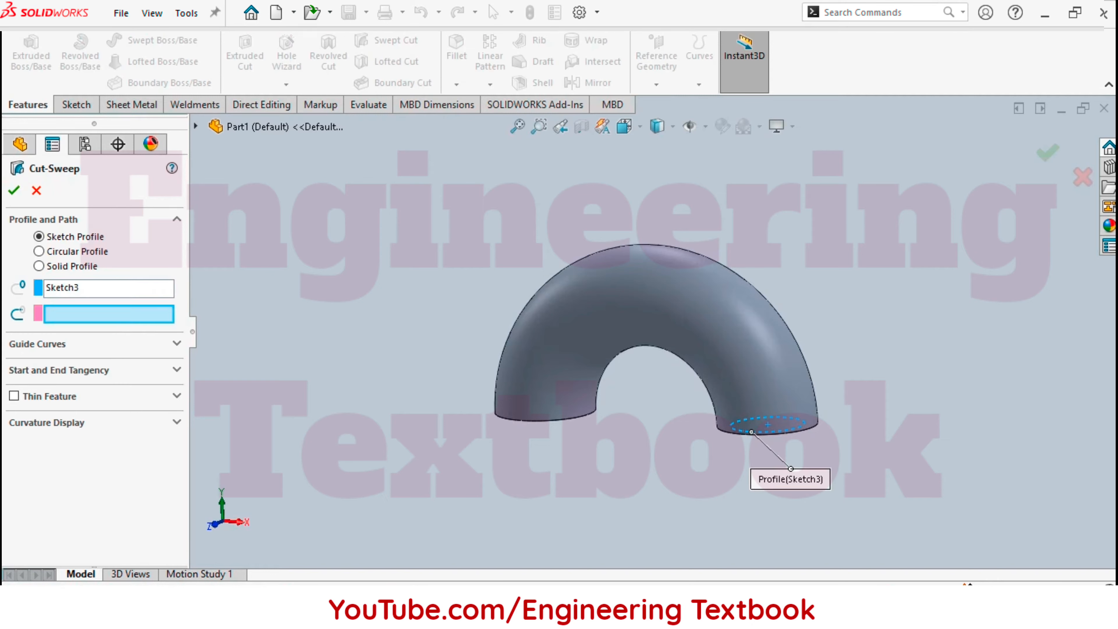
{"action": "left_click", "coordinate": [109, 288]}
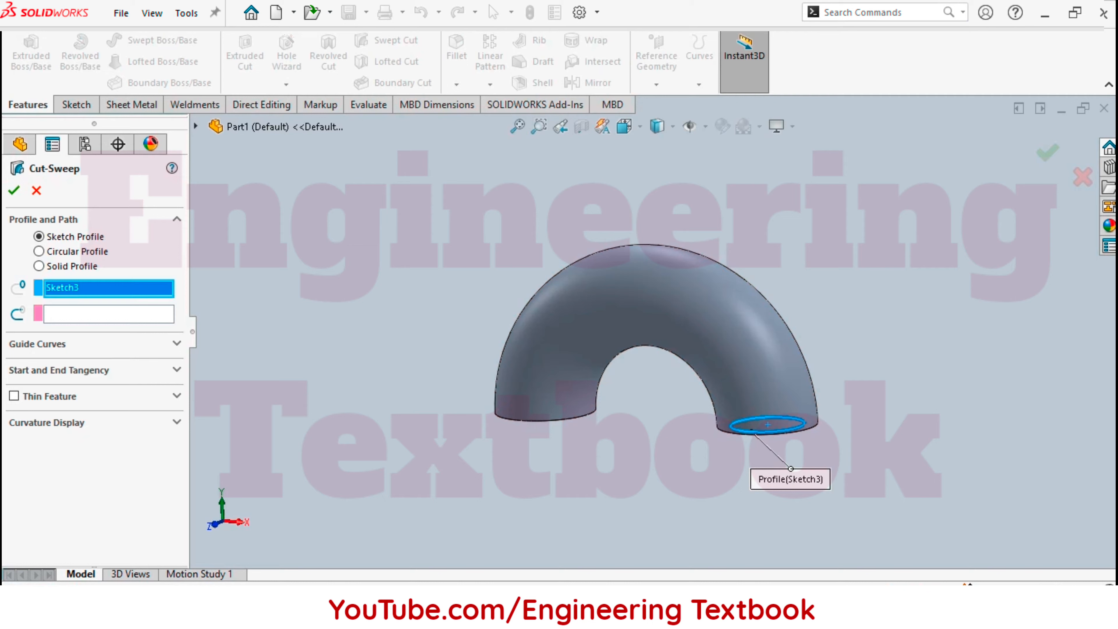
{"action": "left_click", "coordinate": [109, 314]}
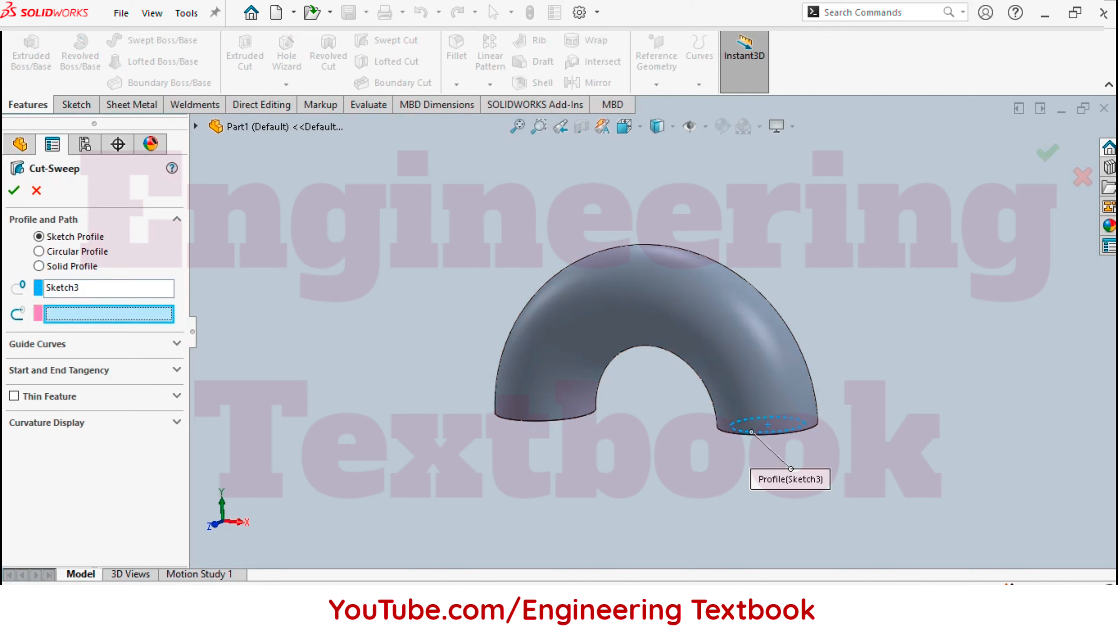
{"action": "left_click", "coordinate": [195, 126]}
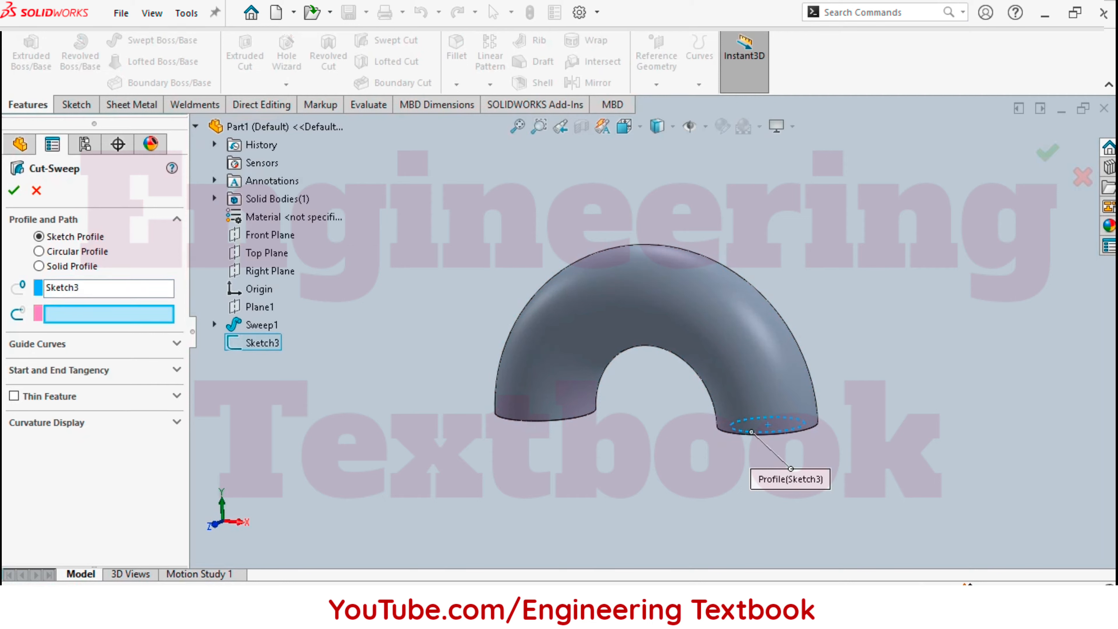
{"action": "left_click", "coordinate": [214, 325]}
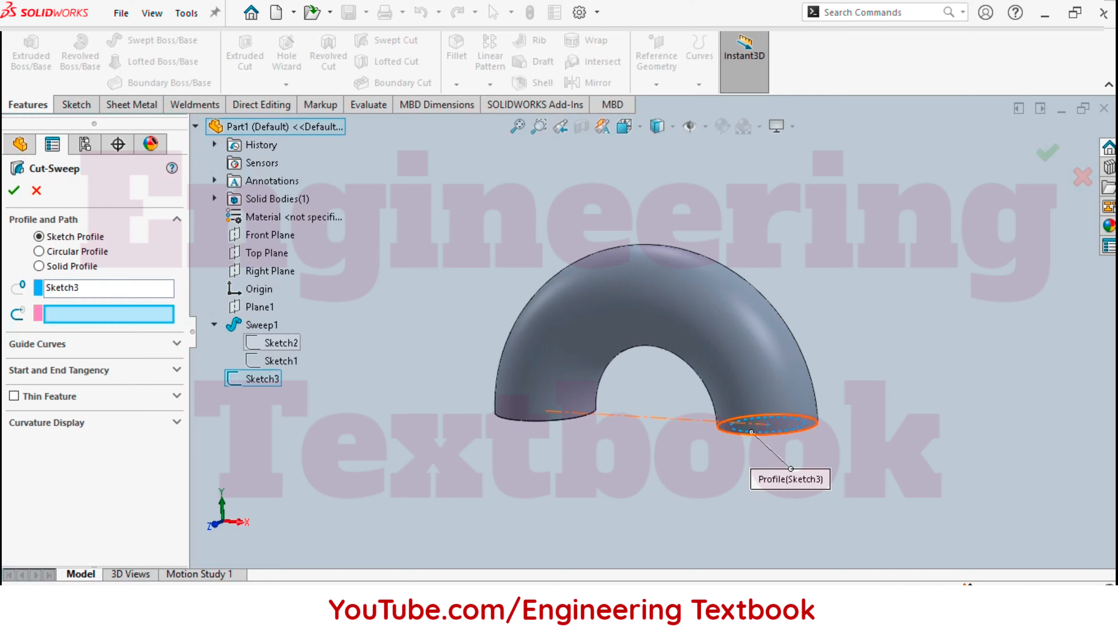
{"action": "left_click", "coordinate": [281, 360]}
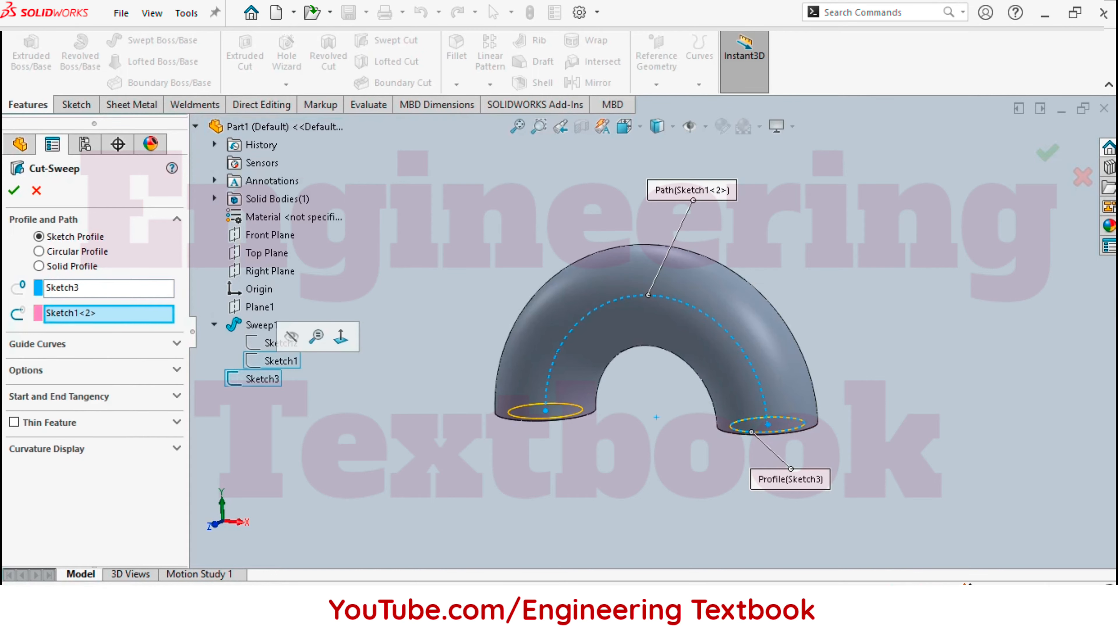
{"action": "middle_click_drag", "start_coordinate": [652, 374], "coordinate": [595, 358]}
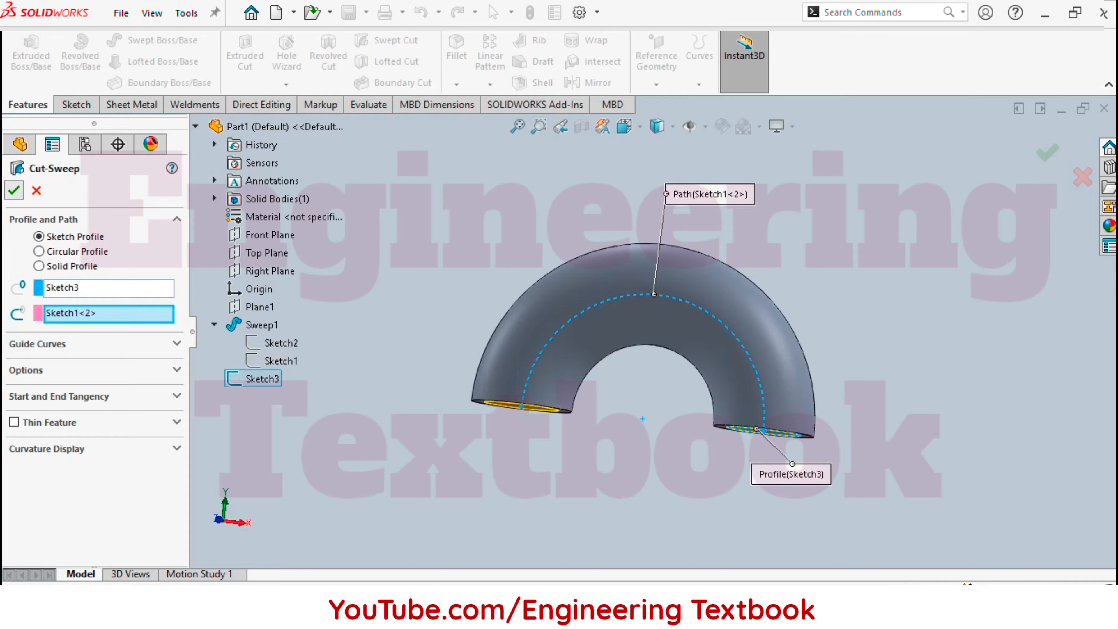
{"action": "left_click", "coordinate": [14, 191]}
{"action": "left_click", "coordinate": [423, 353]}
Inspect the hollow interior of the bend in a section view, then restore the full view.
{"action": "middle_click_drag", "start_coordinate": [440, 365], "coordinate": [458, 340]}
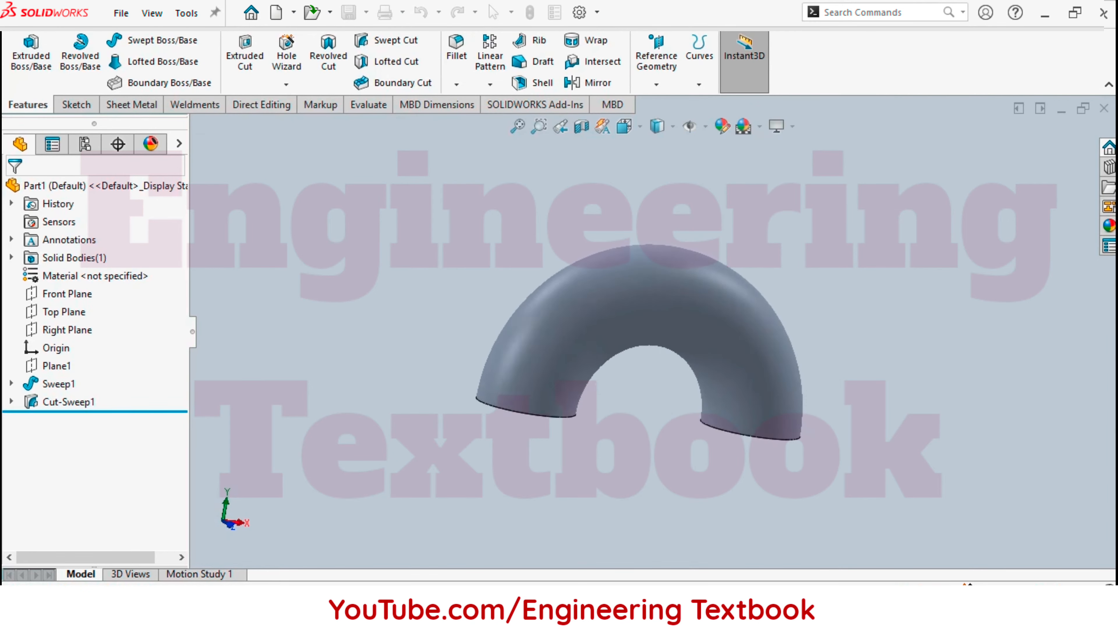
{"action": "middle_click_drag", "start_coordinate": [546, 344], "coordinate": [507, 322]}
{"action": "left_click", "coordinate": [582, 126]}
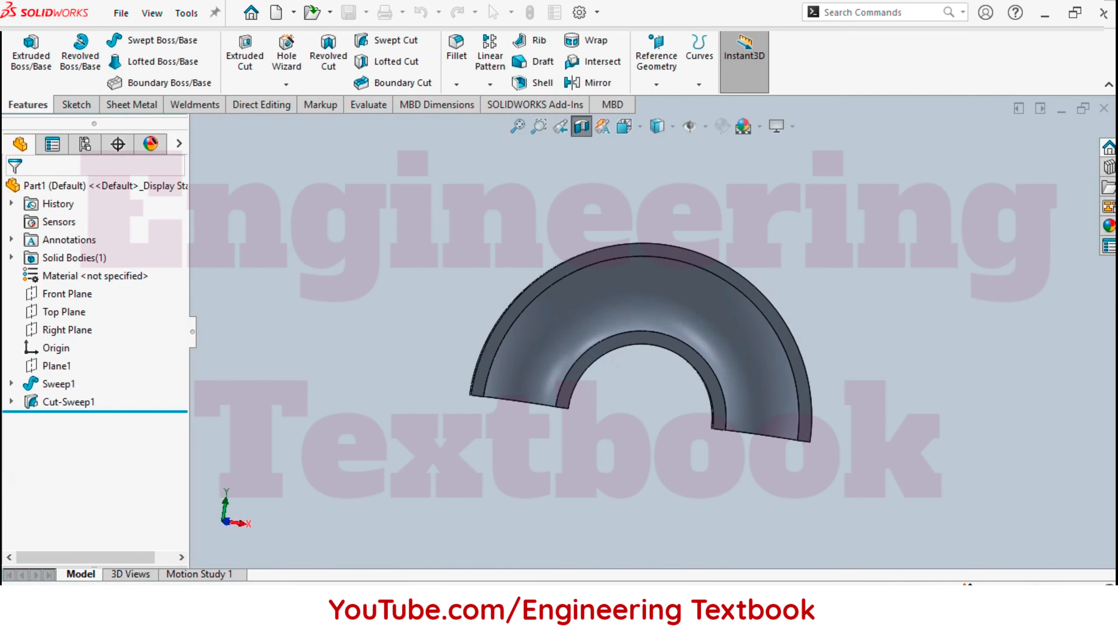
{"action": "mouse_move", "coordinate": [559, 348]}
{"action": "middle_mouse_down"}
{"action": "mouse_move", "coordinate": [683, 339]}
{"action": "mouse_move", "coordinate": [669, 374]}
{"action": "mouse_move", "coordinate": [616, 370]}
{"action": "mouse_move", "coordinate": [634, 300]}
{"action": "mouse_move", "coordinate": [655, 295]}
{"action": "mouse_move", "coordinate": [563, 361]}
{"action": "mouse_move", "coordinate": [696, 328]}
{"action": "mouse_move", "coordinate": [815, 328]}
{"action": "mouse_move", "coordinate": [576, 352]}
{"action": "middle_mouse_up"}
{"action": "left_click", "coordinate": [581, 127]}
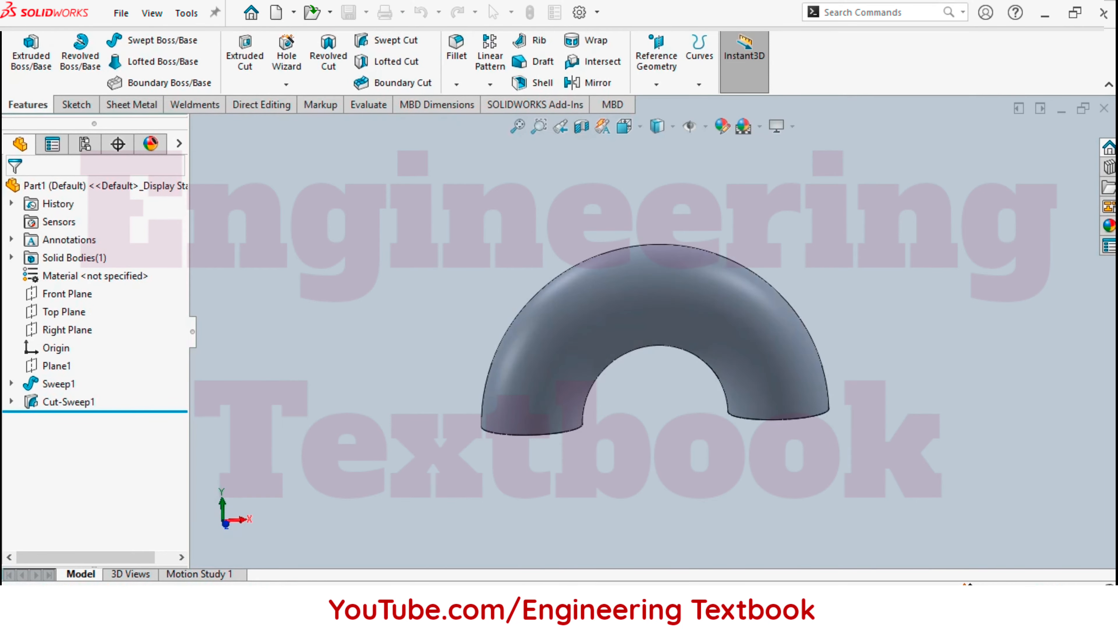
Create a reference plane offset 197 mm from the bend's right end face, flipped toward the top of the bend.
{"action": "middle_click_drag", "start_coordinate": [652, 352], "coordinate": [607, 352]}
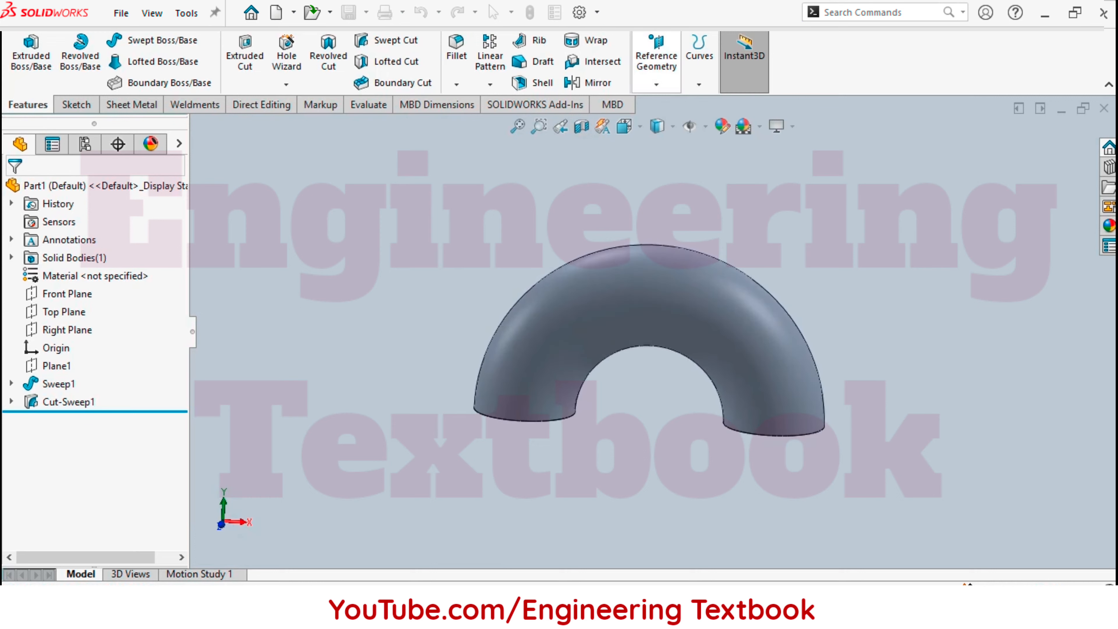
{"action": "left_click", "coordinate": [656, 84]}
{"action": "left_click", "coordinate": [671, 104]}
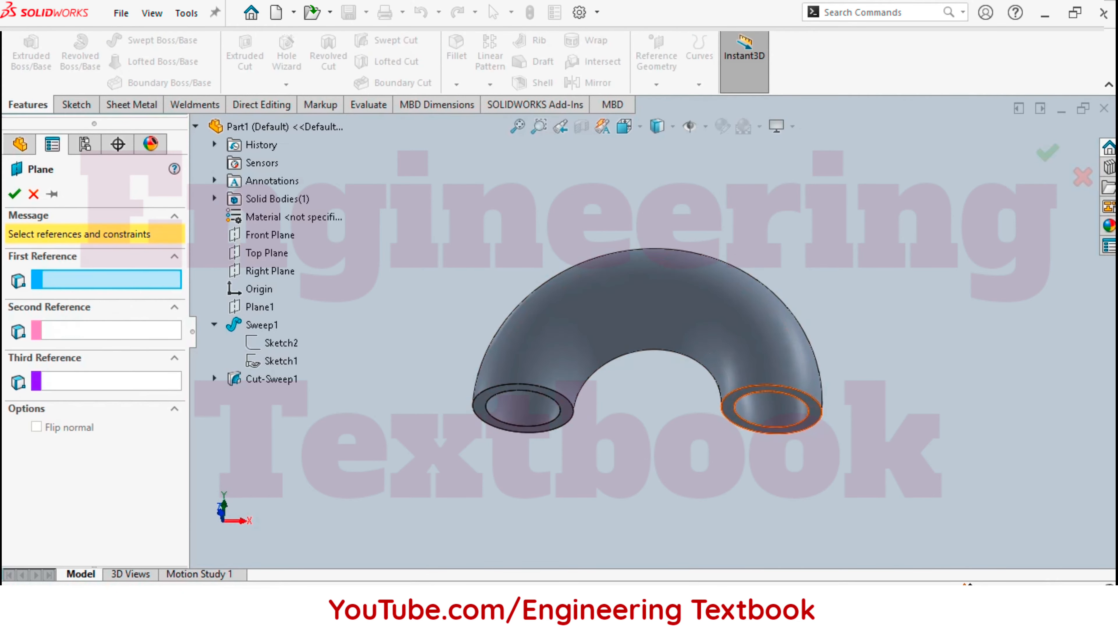
{"action": "left_click", "coordinate": [814, 420]}
{"action": "middle_click_drag", "start_coordinate": [813, 421], "coordinate": [811, 473]}
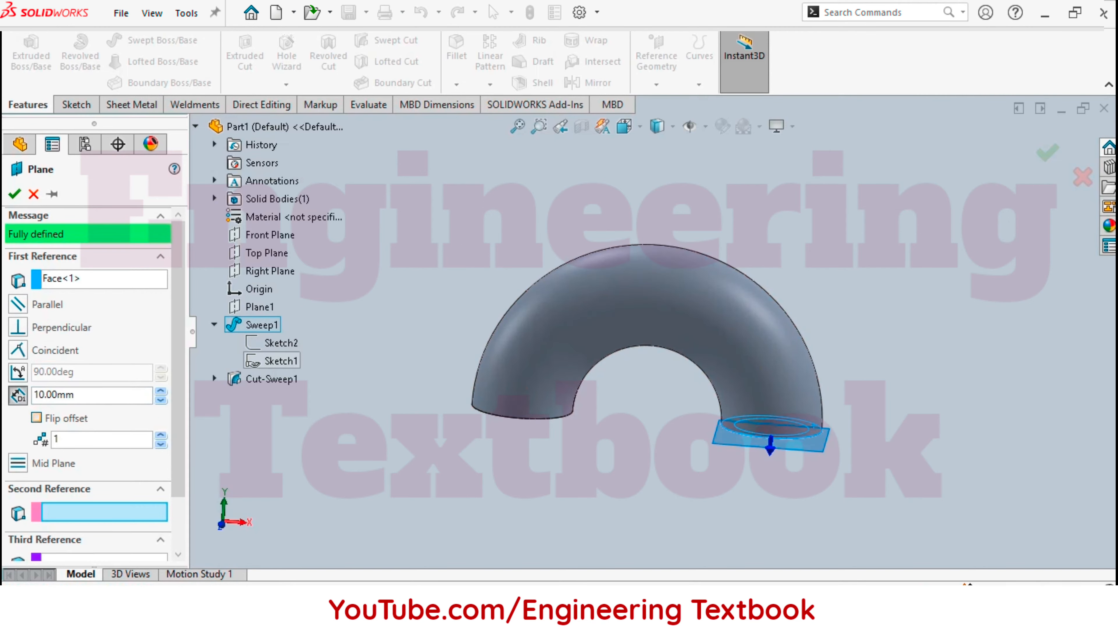
{"action": "left_click", "coordinate": [37, 418]}
{"action": "left_click", "coordinate": [60, 439]}
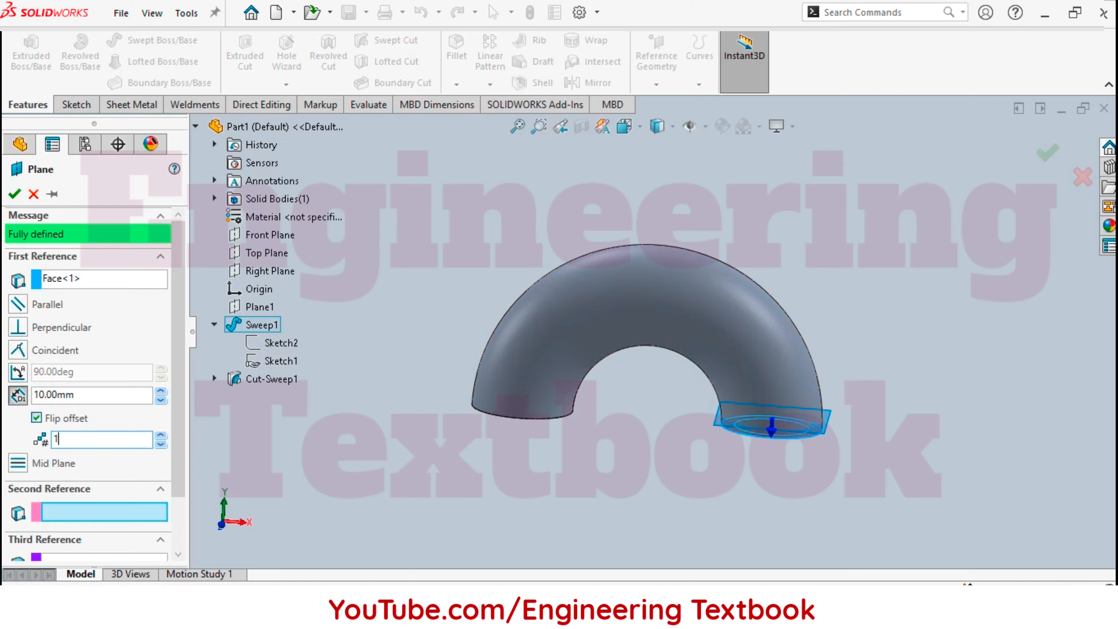
{"action": "double_click", "coordinate": [54, 395]}
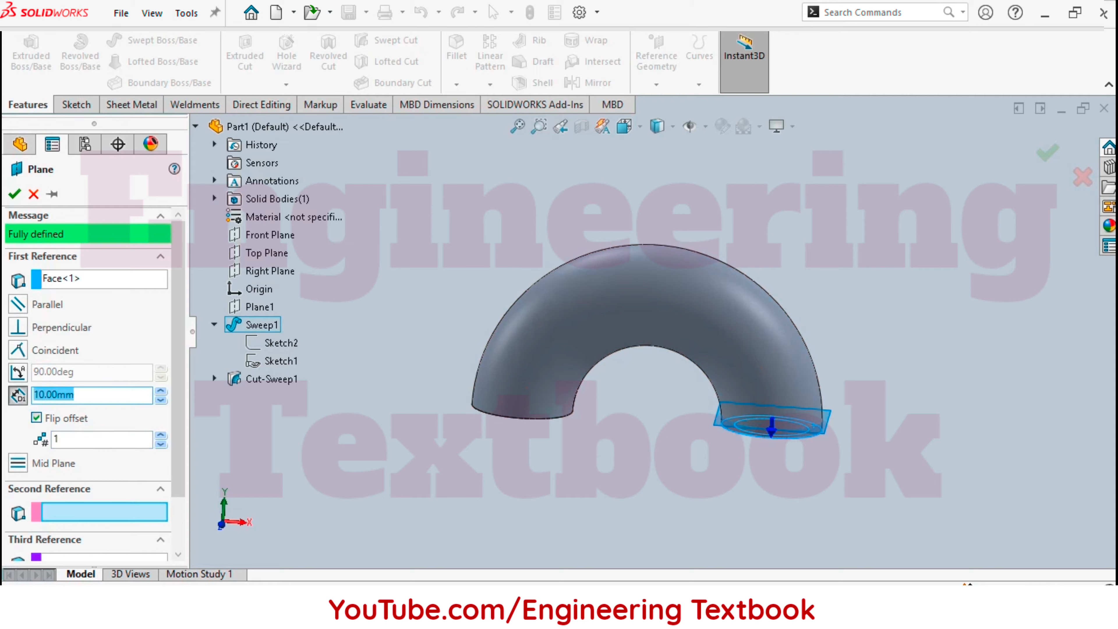
{"action": "type", "text": "197"}
{"action": "key", "text": "Return"}
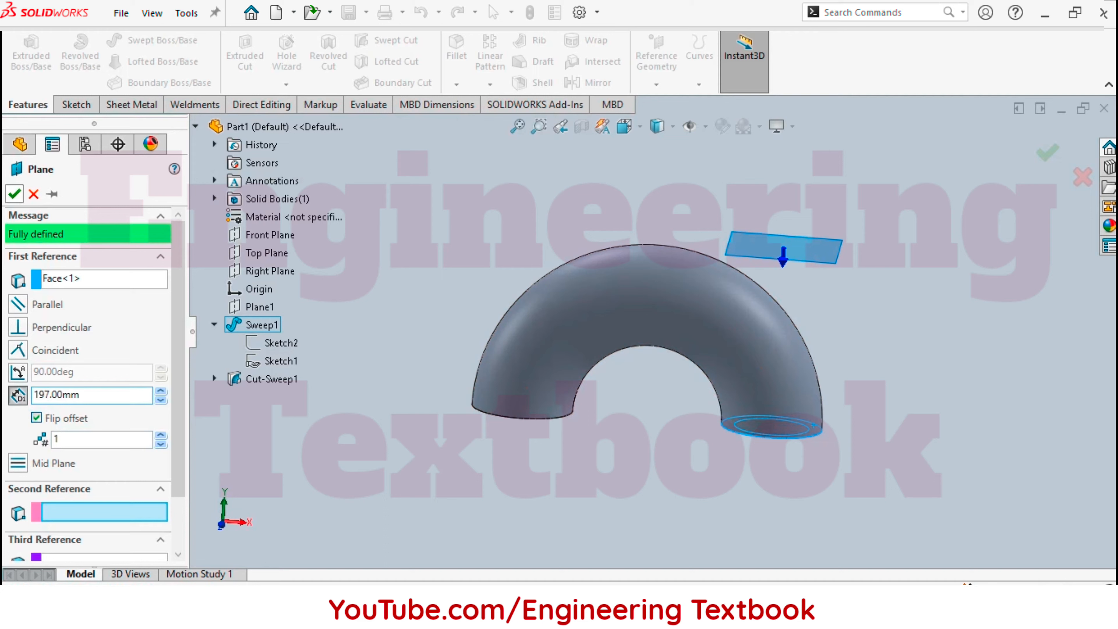
{"action": "key", "text": "Return"}
Start a sketch on the new offset plane and draw a circle about 68 mm in diameter, about 131 mm right of the origin.
{"action": "middle_click_drag", "start_coordinate": [643, 308], "coordinate": [642, 351]}
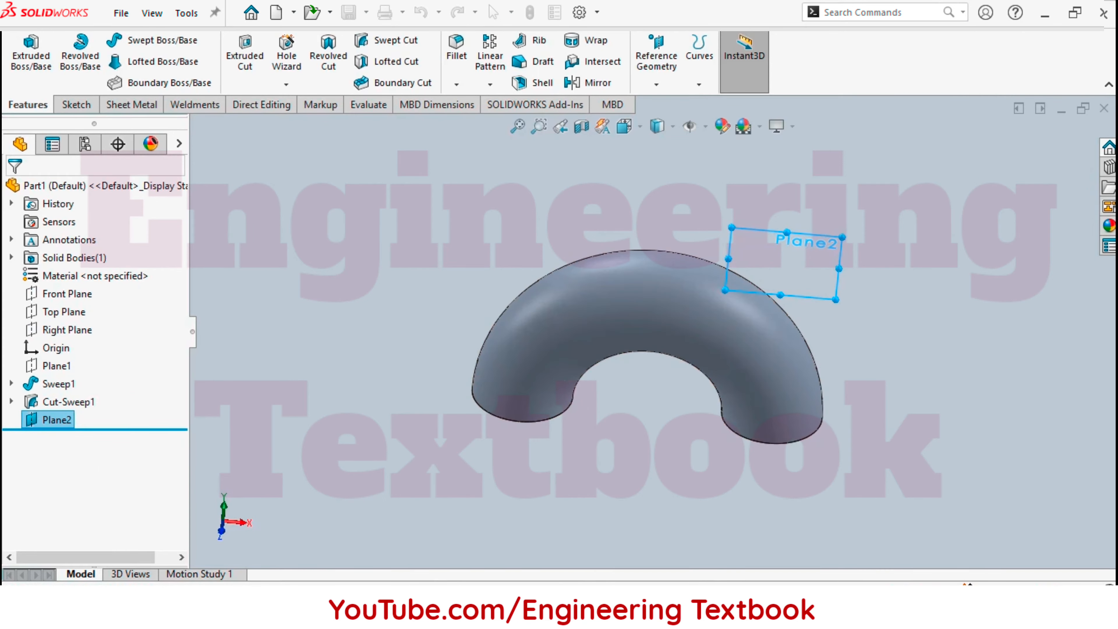
{"action": "left_click", "coordinate": [56, 421]}
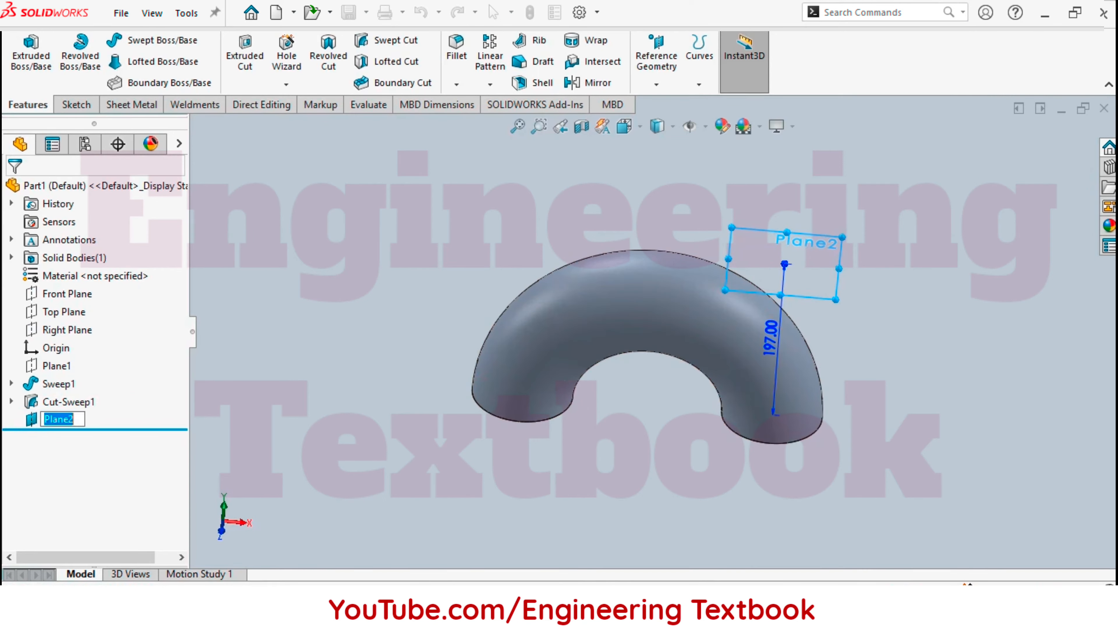
{"action": "left_click", "coordinate": [31, 420]}
{"action": "left_click", "coordinate": [50, 397]}
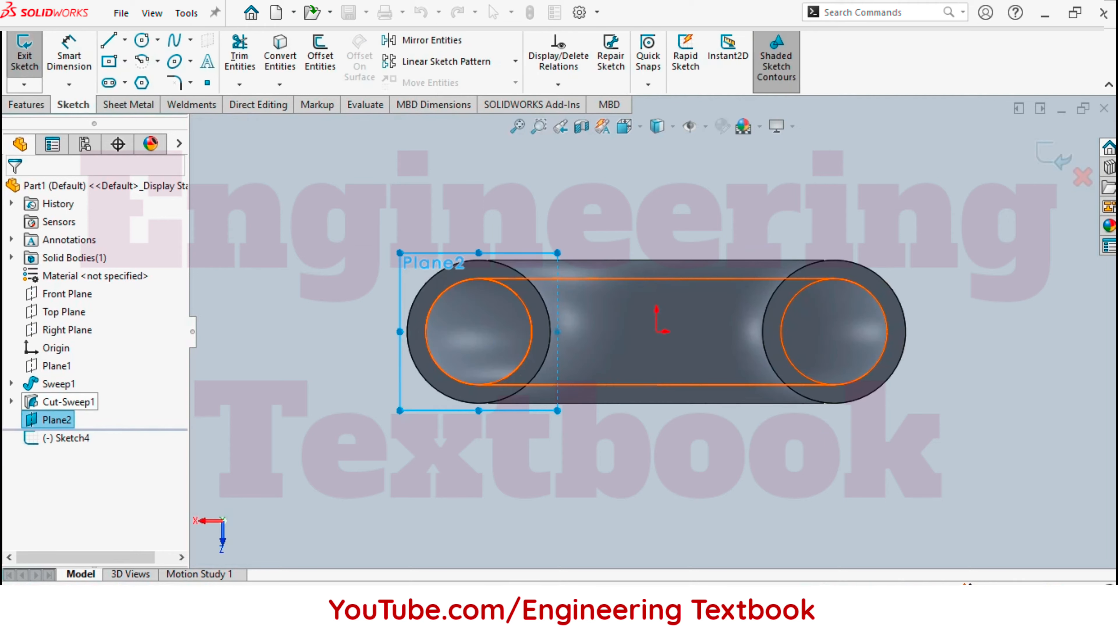
{"action": "key", "text": "ctrl+8"}
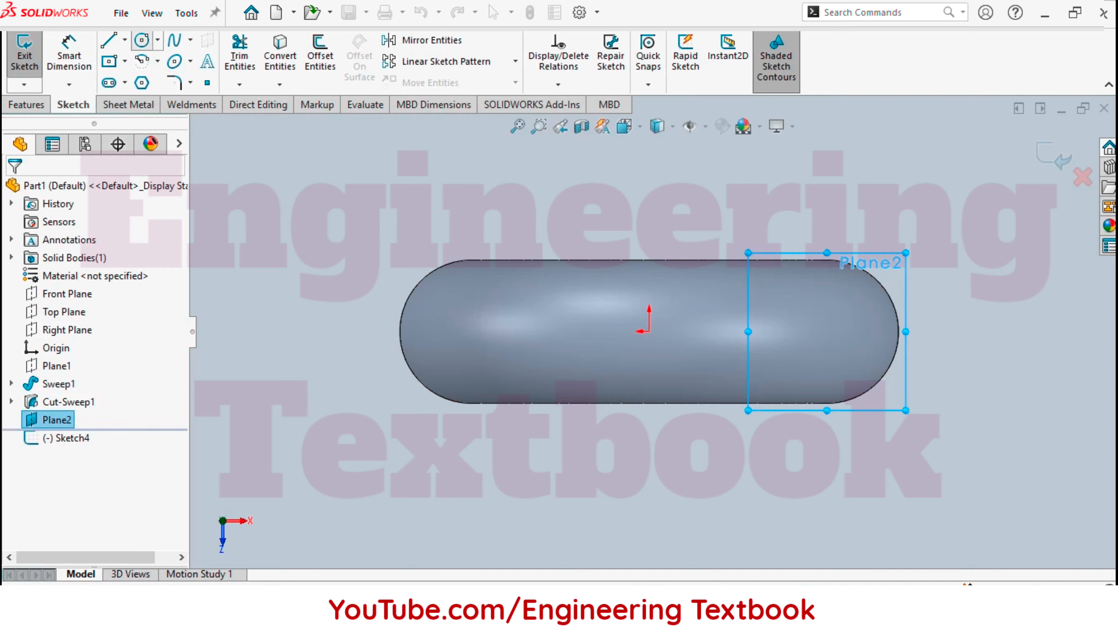
{"action": "left_click", "coordinate": [142, 39]}
{"action": "left_click", "coordinate": [823, 331]}
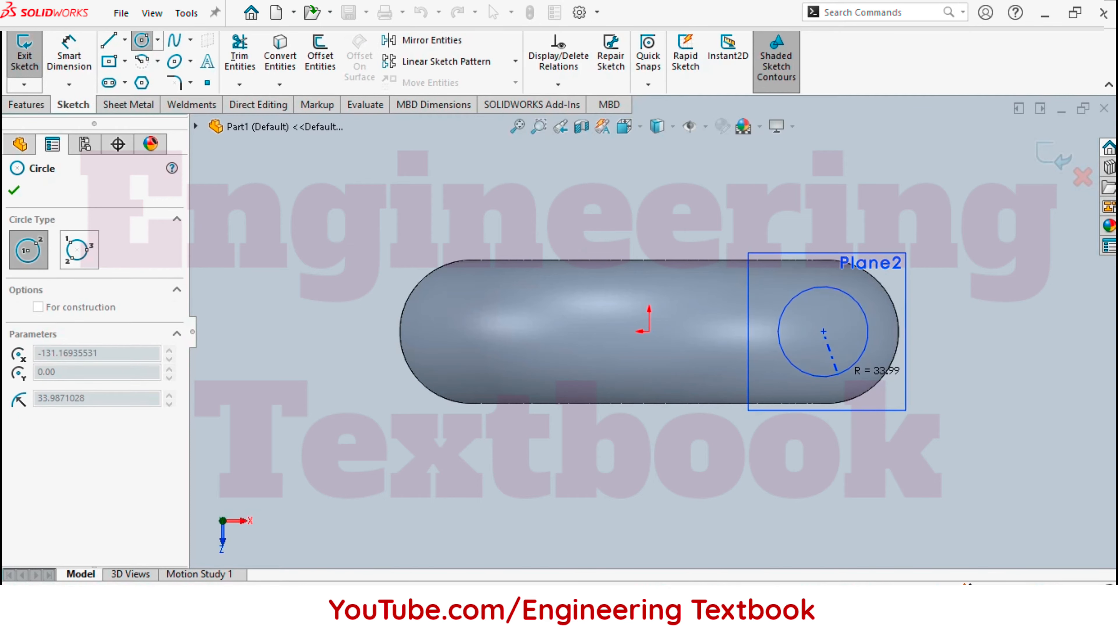
{"action": "left_click", "coordinate": [855, 364]}
{"action": "key", "text": "Escape"}
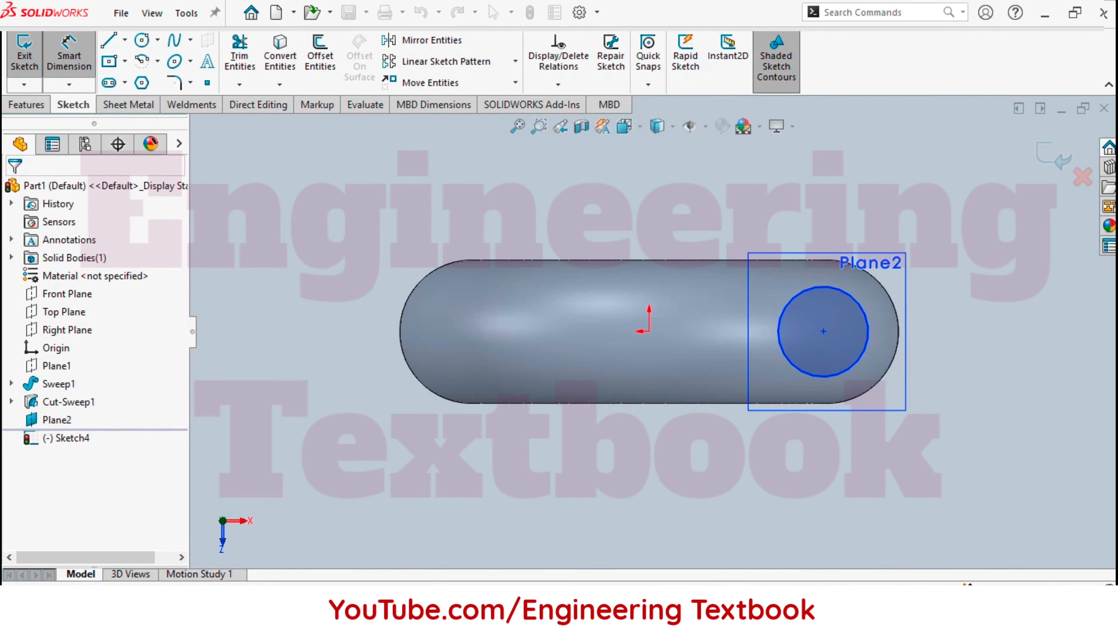
Dimension the distance from the origin to the circle's centre as 124 mm.
{"action": "left_click", "coordinate": [649, 331]}
{"action": "left_click", "coordinate": [823, 331]}
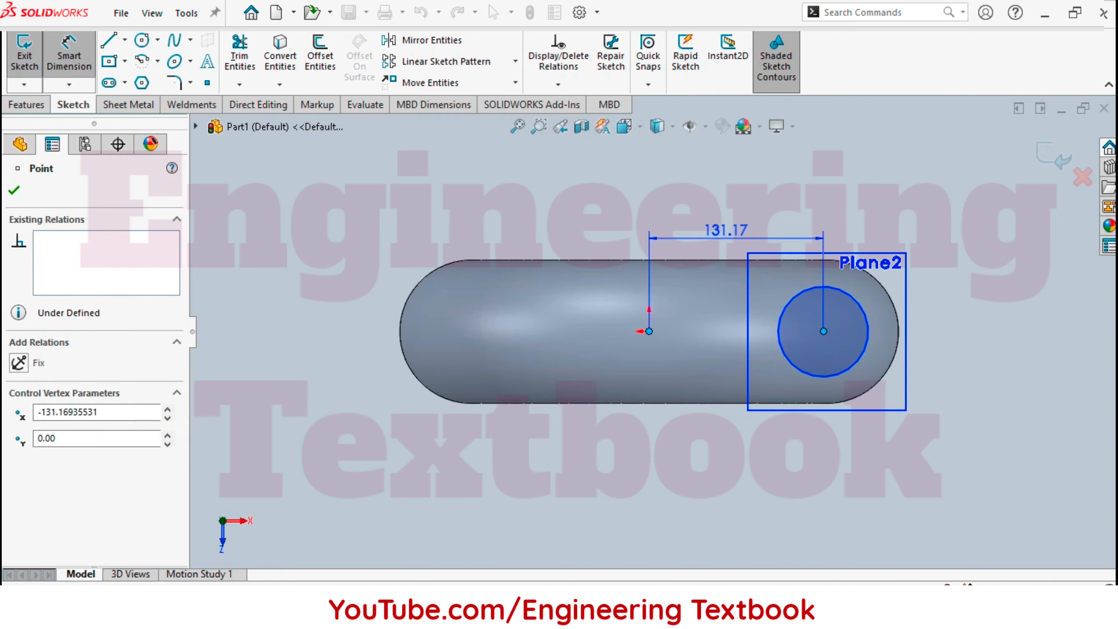
{"action": "left_click", "coordinate": [725, 211]}
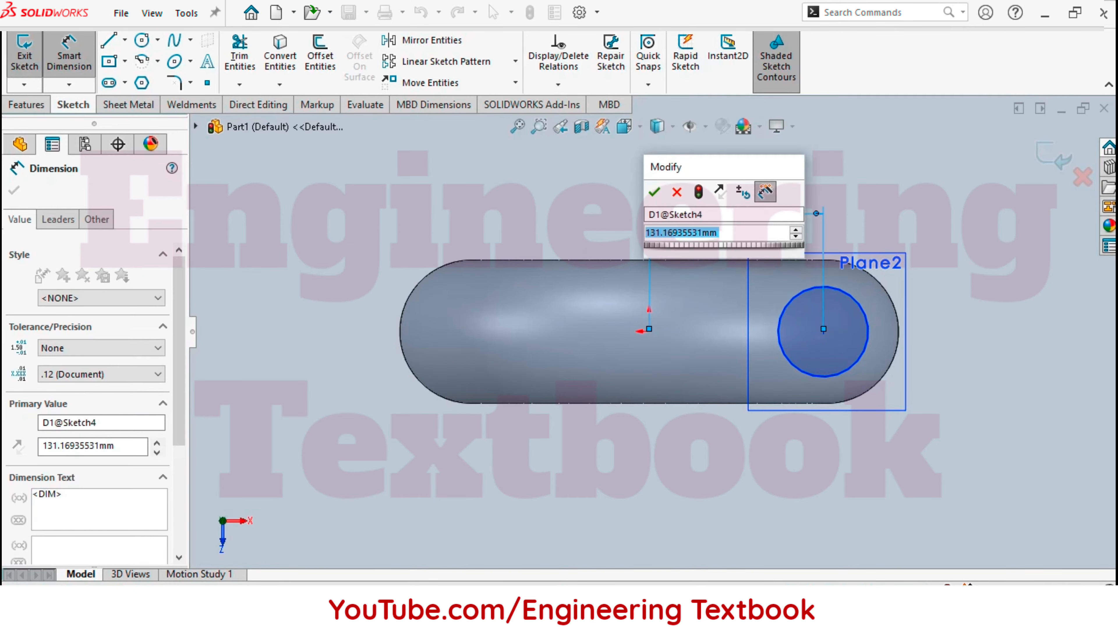
{"action": "type", "text": "124"}
{"action": "key", "text": "Return"}
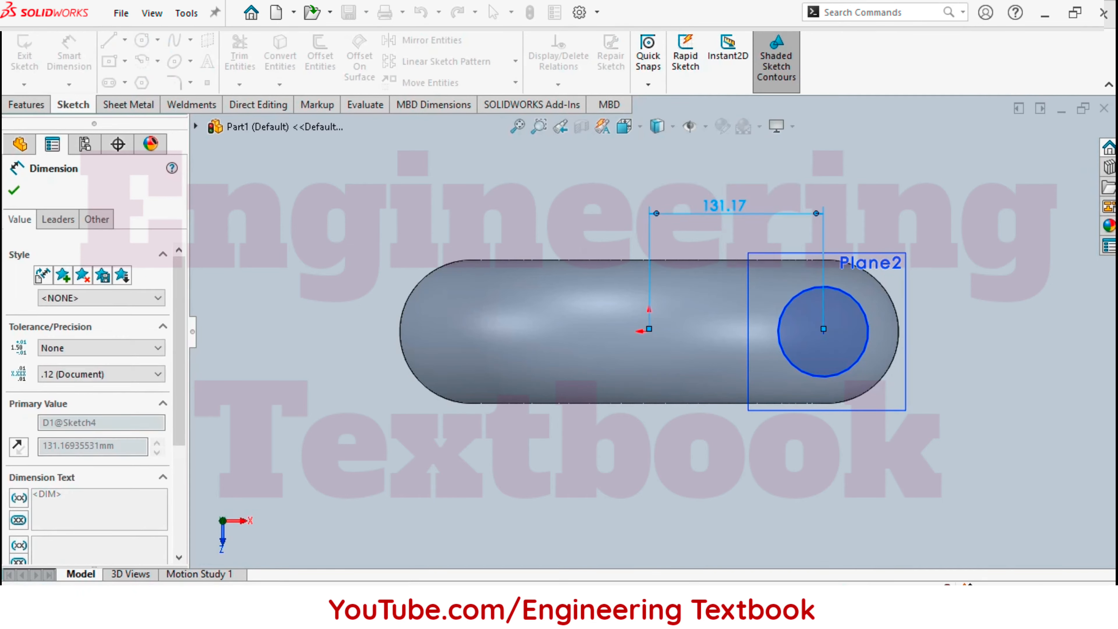
Dimension the circle's diameter as 84 mm and end dimensioning.
{"action": "left_click", "coordinate": [850, 352]}
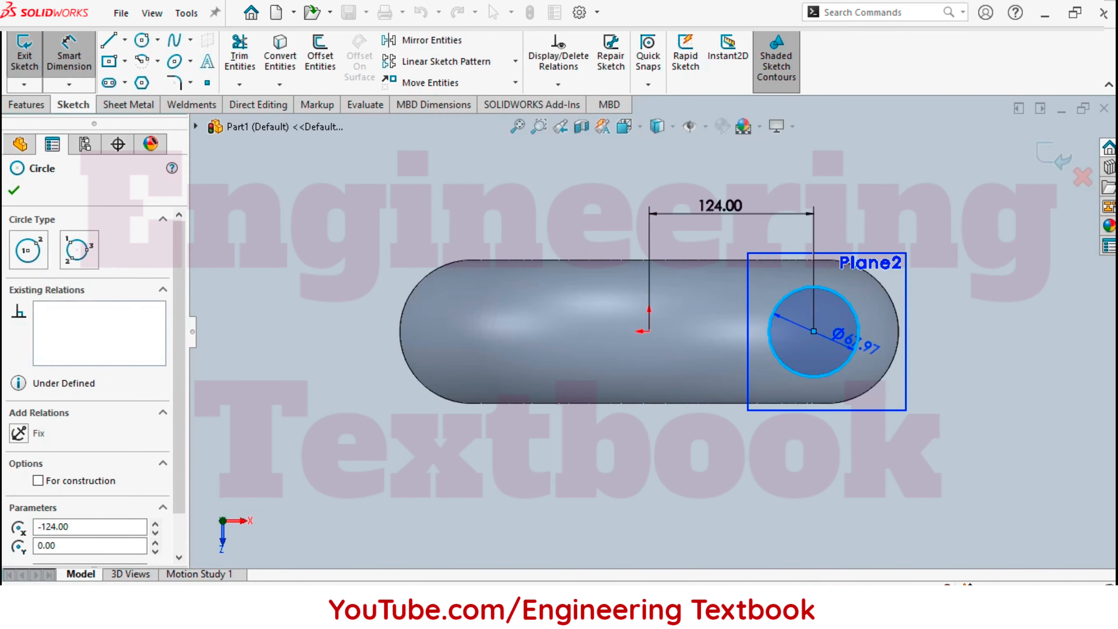
{"action": "left_click", "coordinate": [867, 501]}
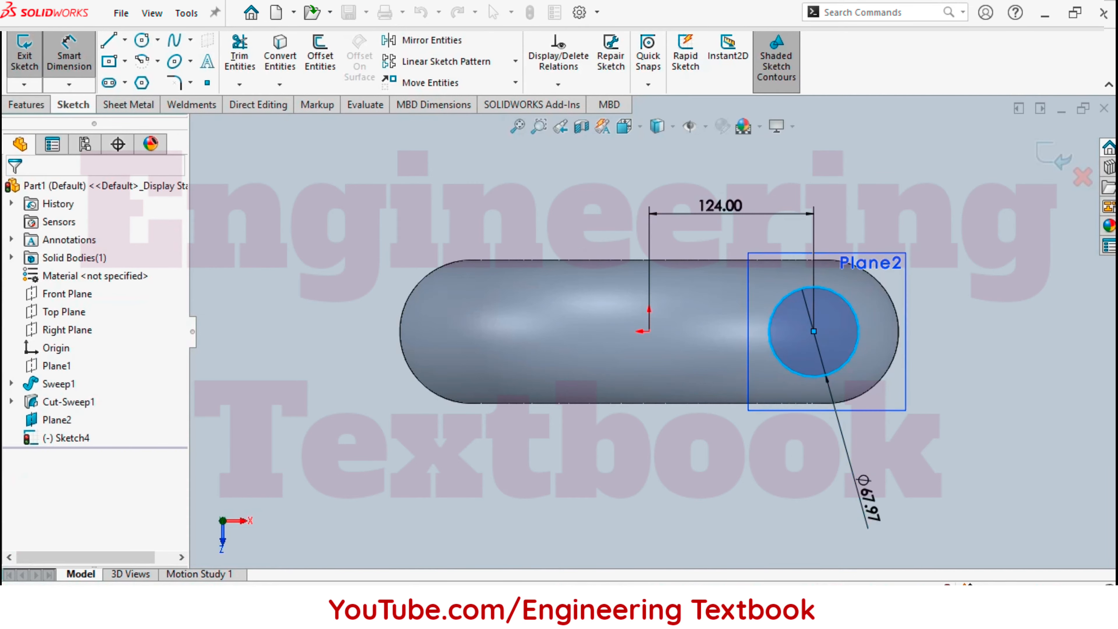
{"action": "type", "text": "80"}
{"action": "key", "text": "Return"}
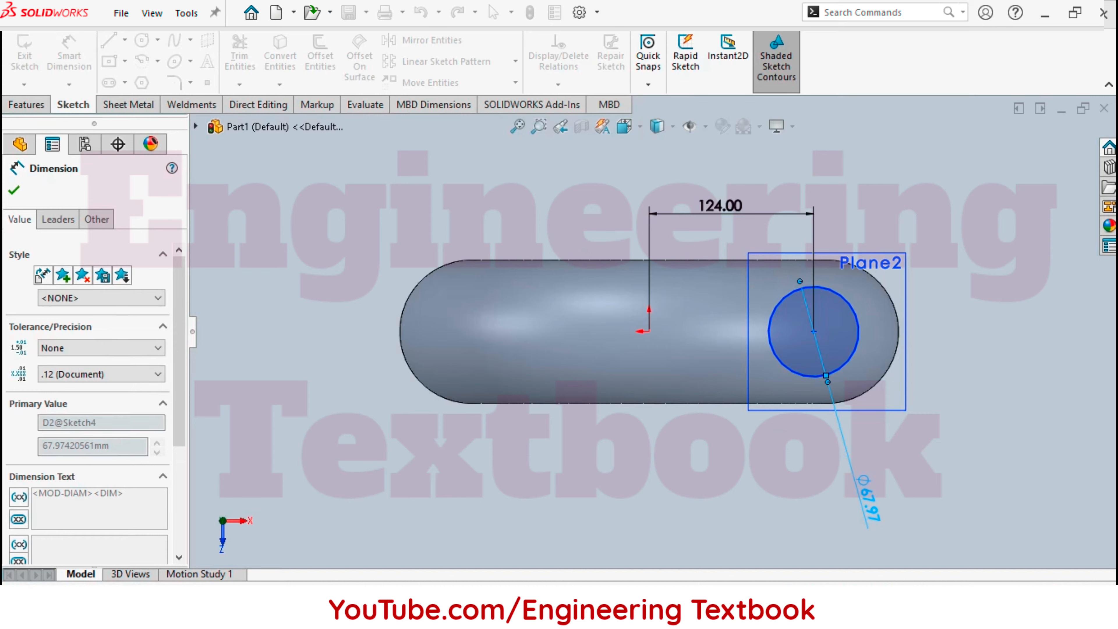
{"action": "key", "text": "Escape"}
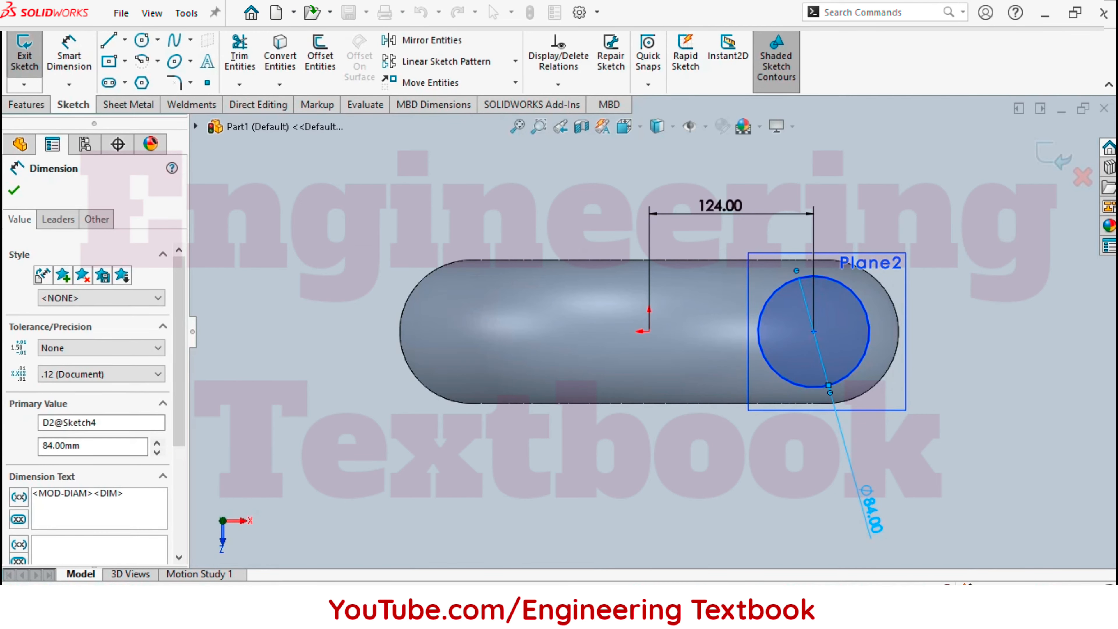
{"action": "key", "text": "Escape"}
Add a horizontal relation between the circle's centre and the origin, and exit the sketch.
{"action": "left_click", "coordinate": [814, 331]}
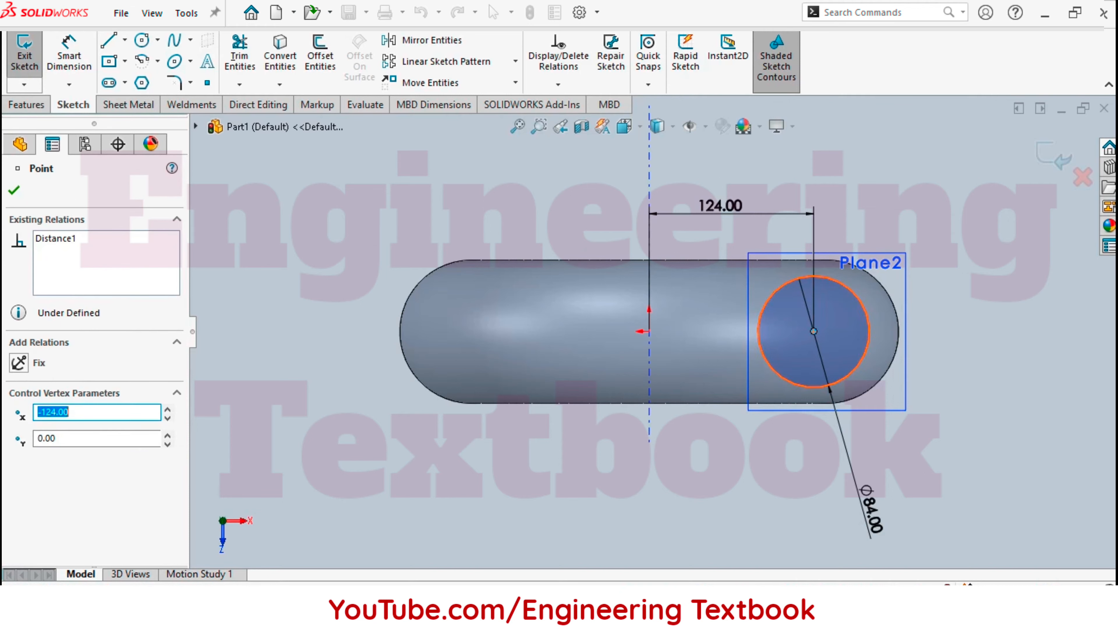
{"action": "left_click", "coordinate": [649, 331], "text": "ctrl"}
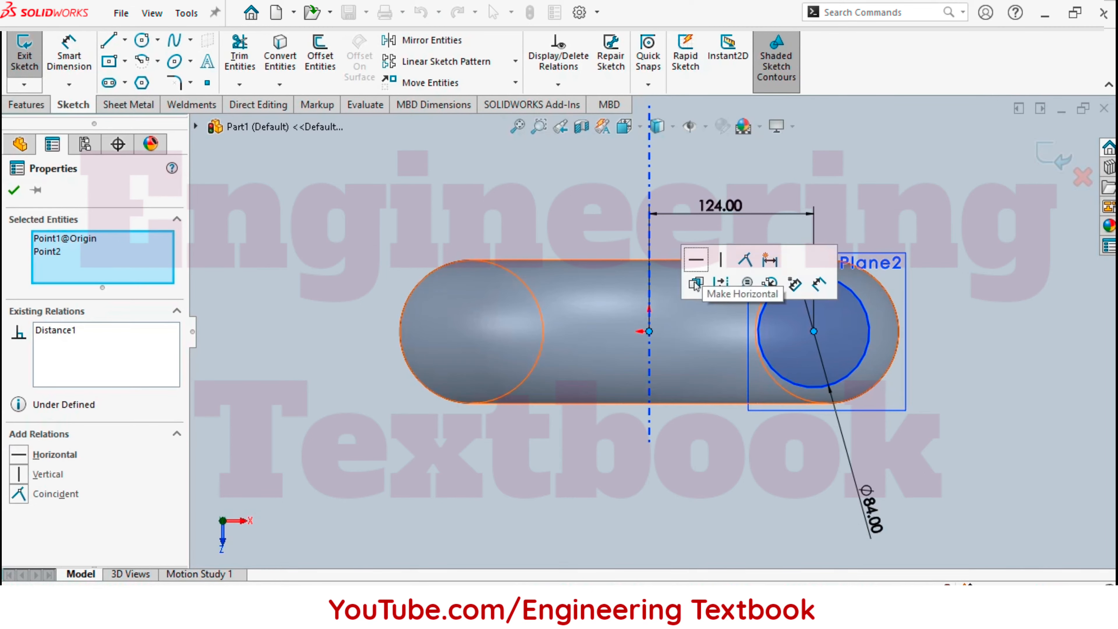
{"action": "left_click", "coordinate": [696, 259]}
{"action": "key", "text": "Escape"}
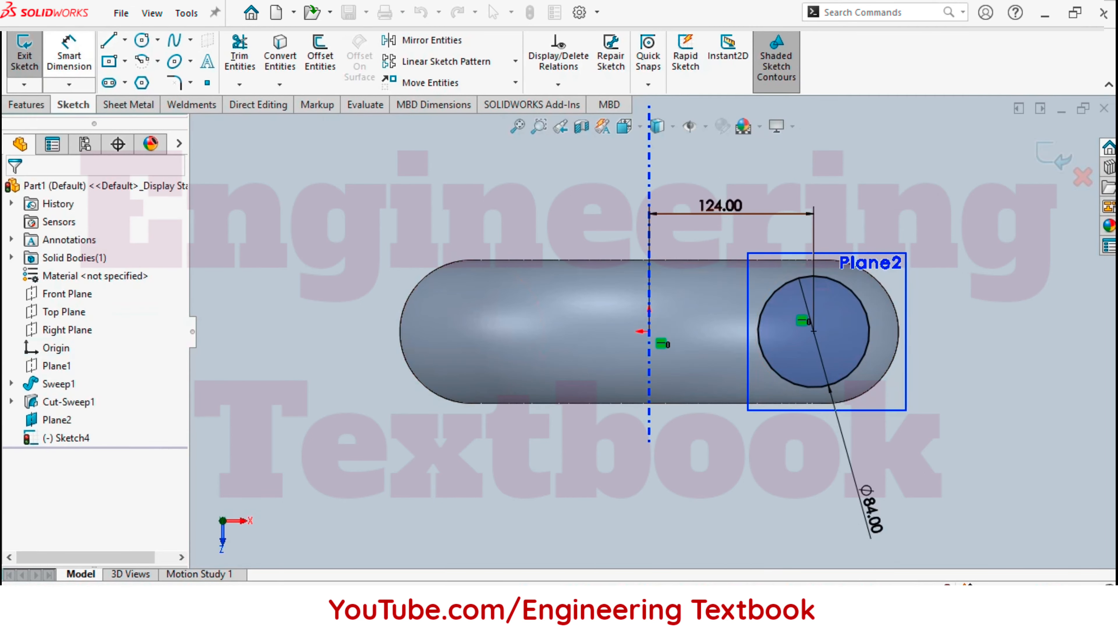
{"action": "left_click", "coordinate": [24, 51]}
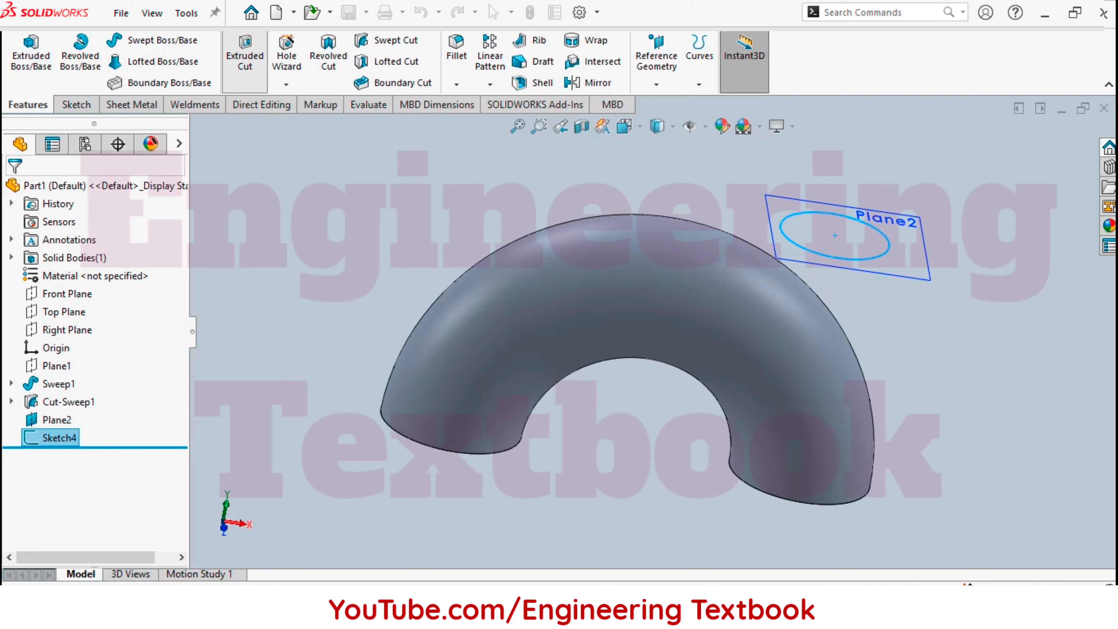
{"action": "left_click", "coordinate": [245, 58]}
{"action": "left_click", "coordinate": [36, 191]}
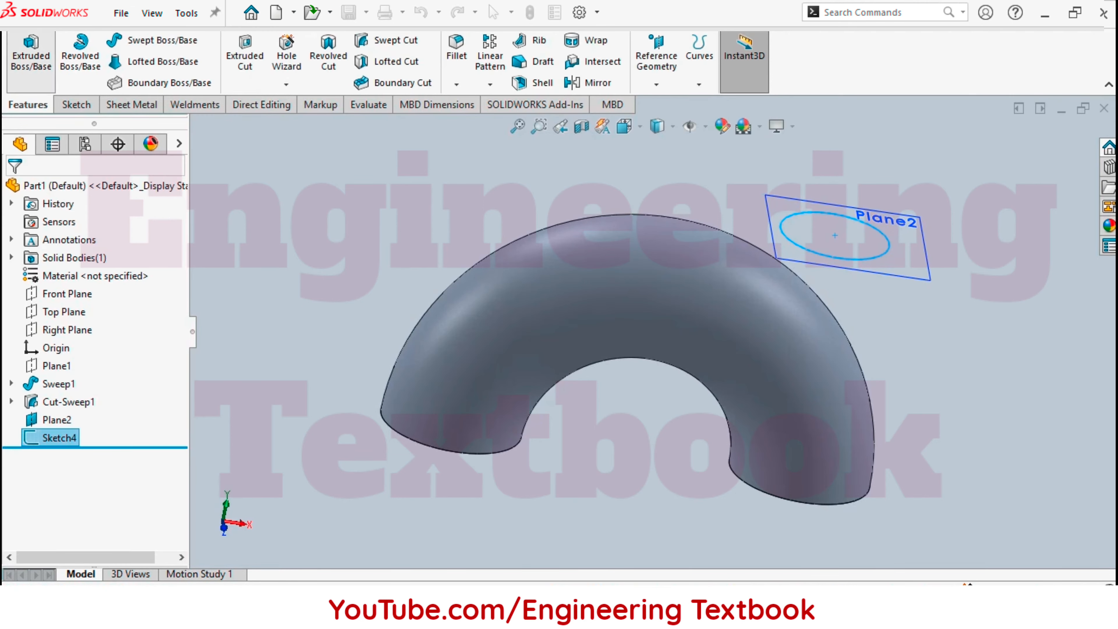
Extrude the 84 mm circle from the offset plane with the Up To Next end condition, merged with the pipe bend.
{"action": "left_click", "coordinate": [31, 51]}
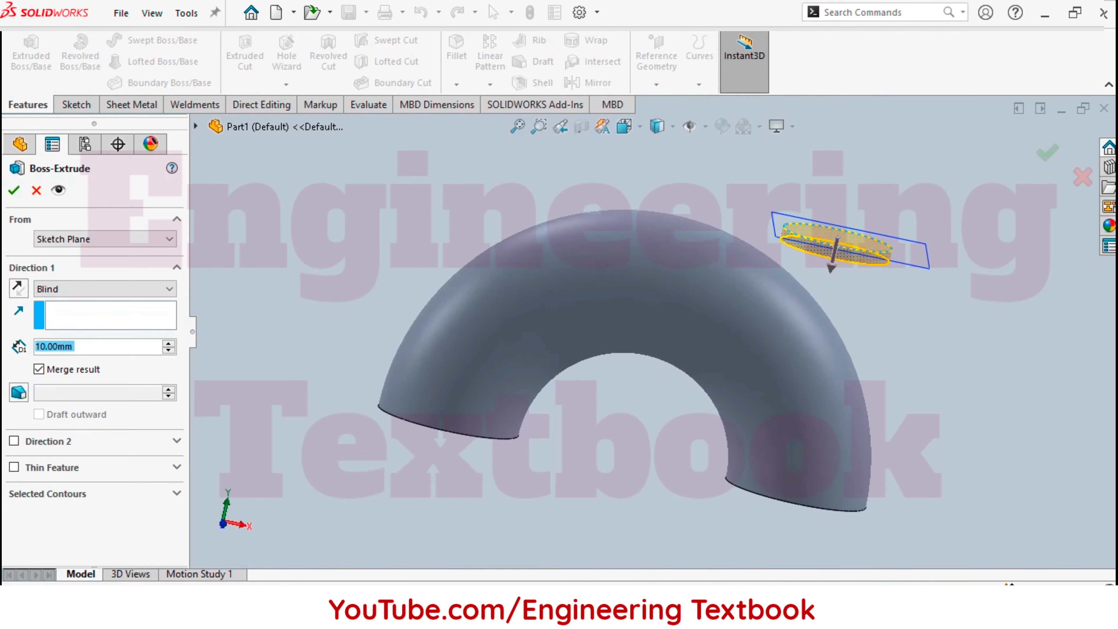
{"action": "left_click", "coordinate": [105, 289]}
{"action": "left_click", "coordinate": [66, 323]}
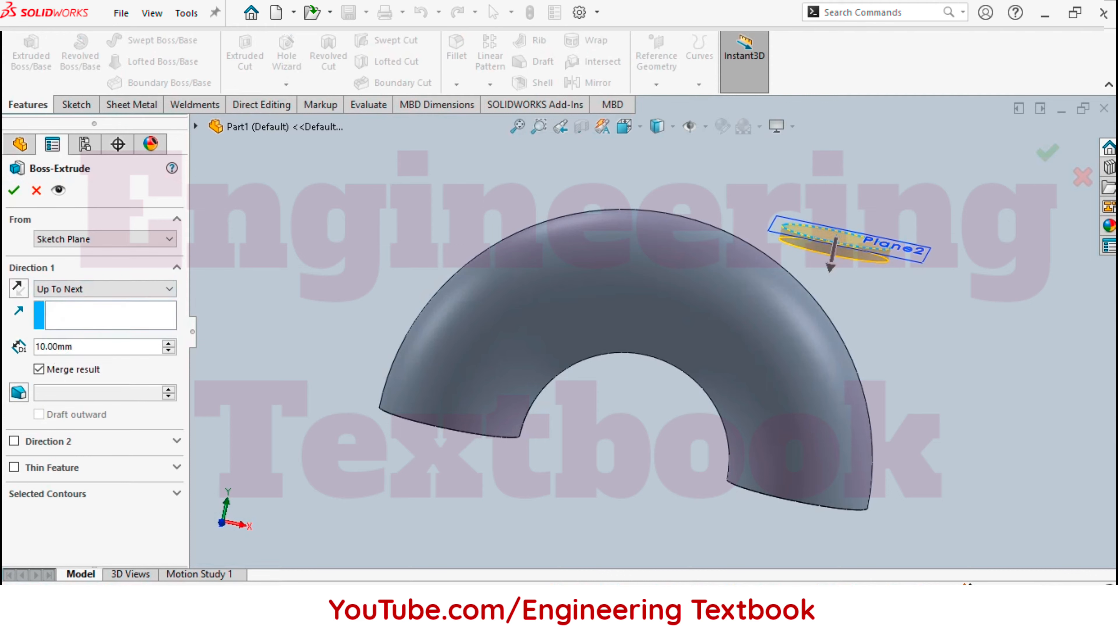
{"action": "left_click", "coordinate": [14, 190]}
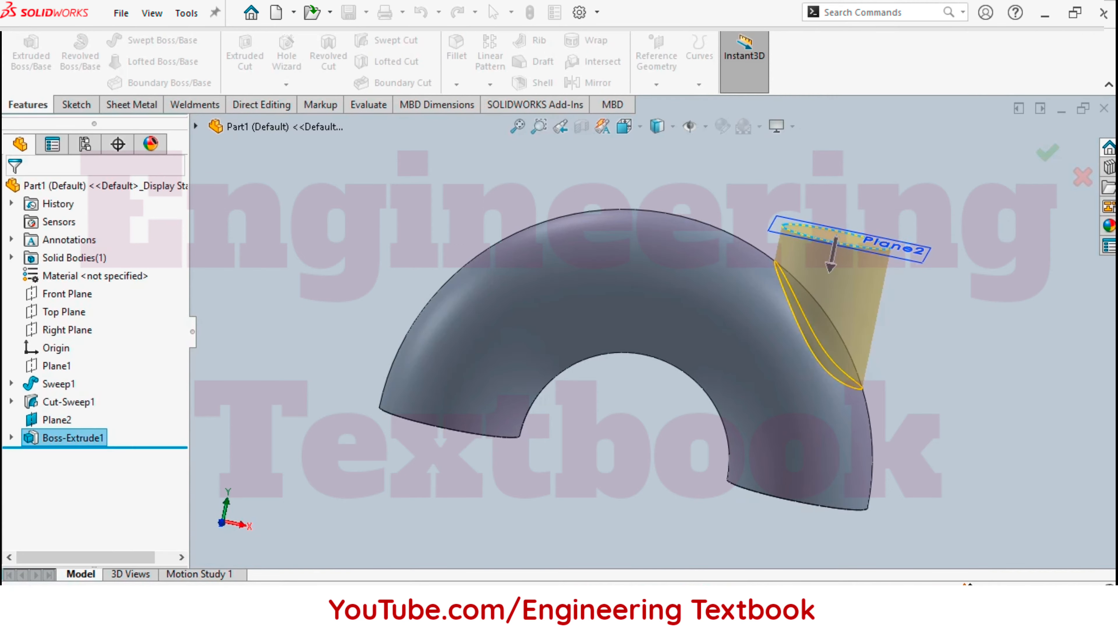
Start a sketch on the new boss's end face and draw a concentric circle about 55 mm in diameter.
{"action": "middle_click_drag", "start_coordinate": [660, 335], "coordinate": [658, 376]}
{"action": "left_click", "coordinate": [806, 216]}
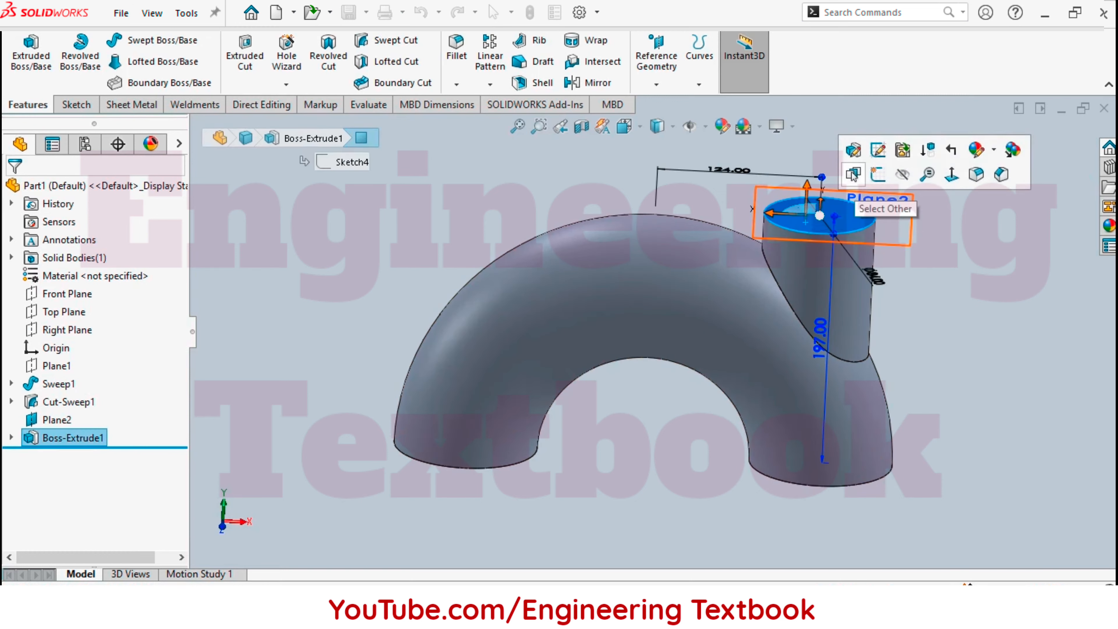
{"action": "left_click", "coordinate": [878, 175]}
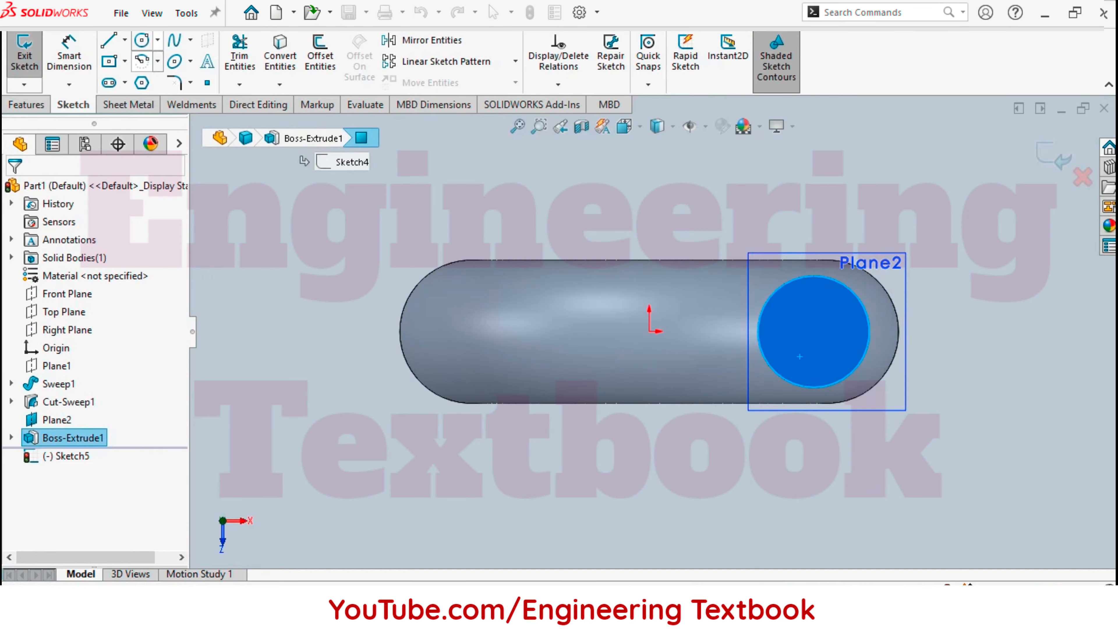
{"action": "left_click", "coordinate": [141, 40]}
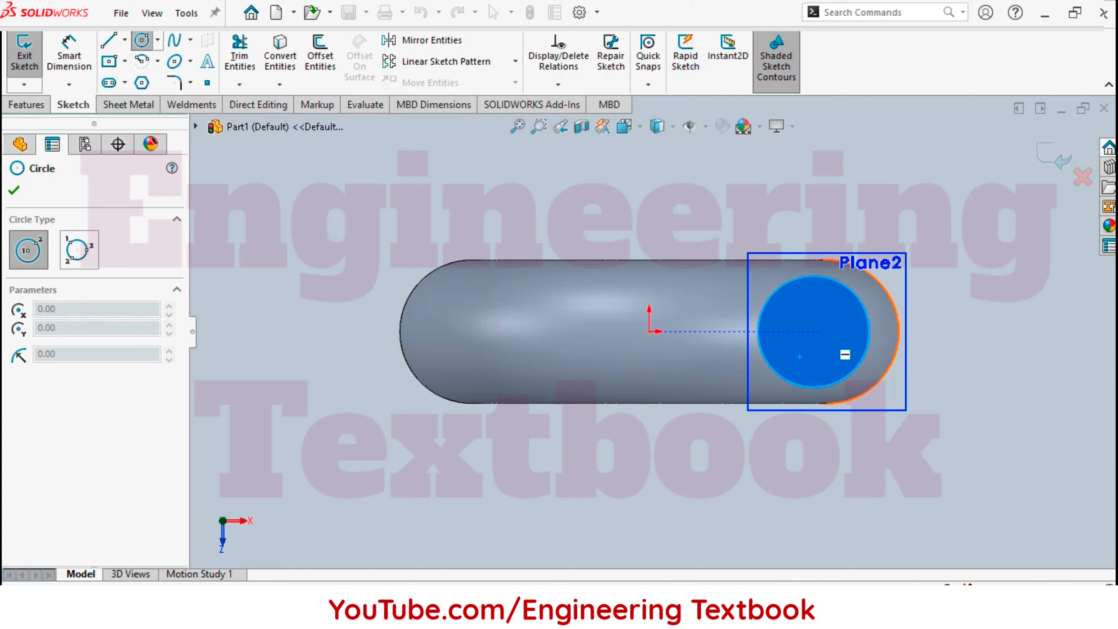
{"action": "left_click", "coordinate": [814, 331]}
{"action": "left_click", "coordinate": [839, 358]}
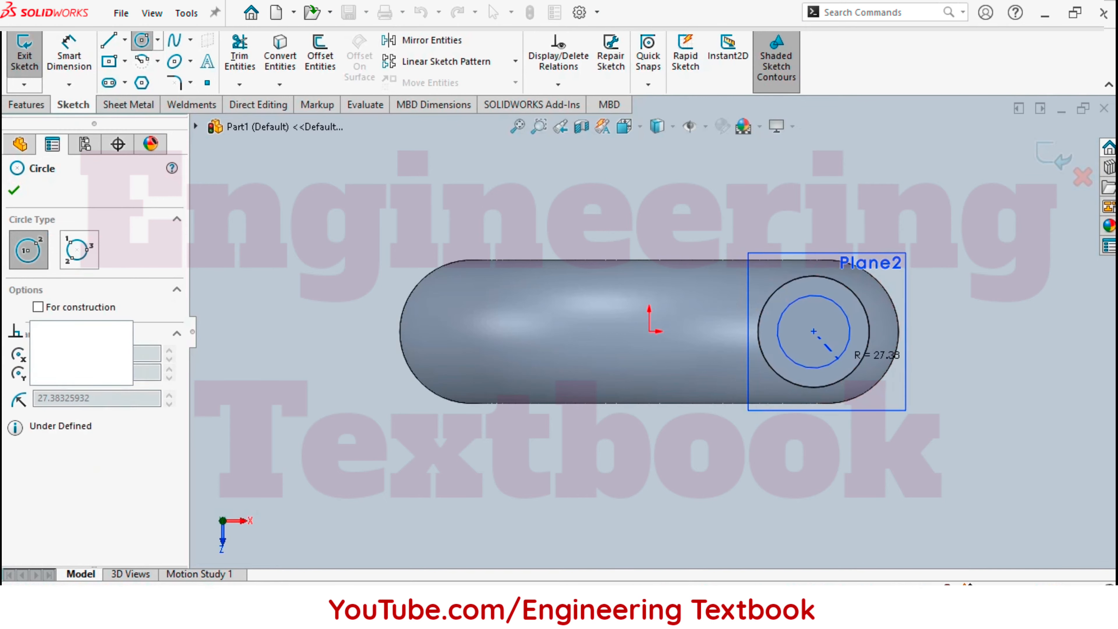
{"action": "key", "text": "Escape"}
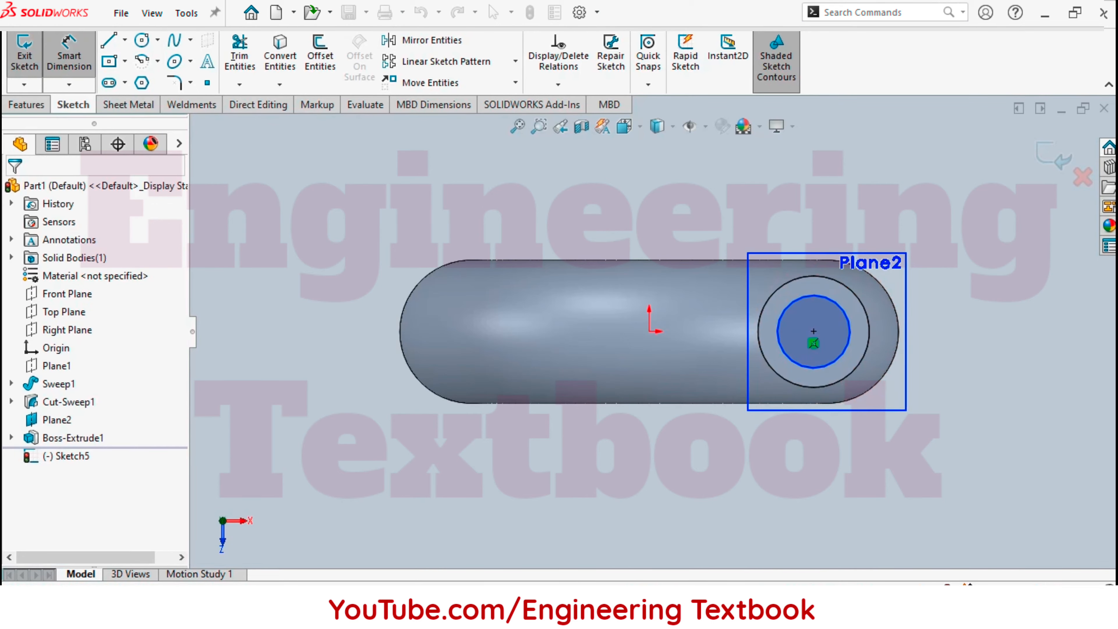
Dimension the inner circle's diameter as 44 mm and exit the sketch.
{"action": "left_click", "coordinate": [814, 368]}
{"action": "left_click", "coordinate": [799, 456]}
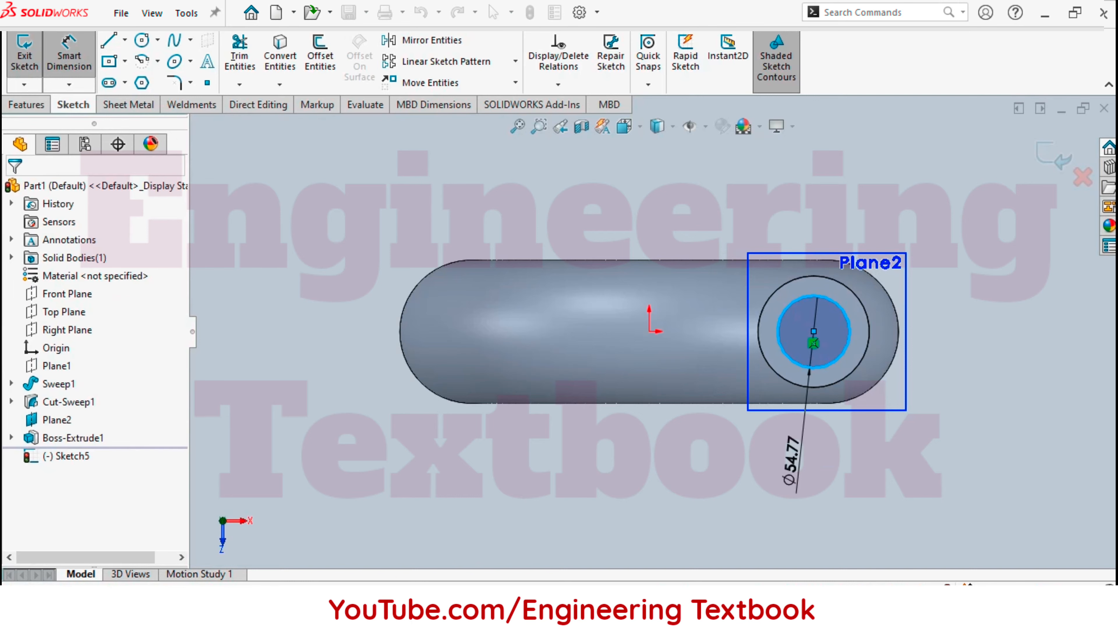
{"action": "type", "text": "44"}
{"action": "key", "text": "Return"}
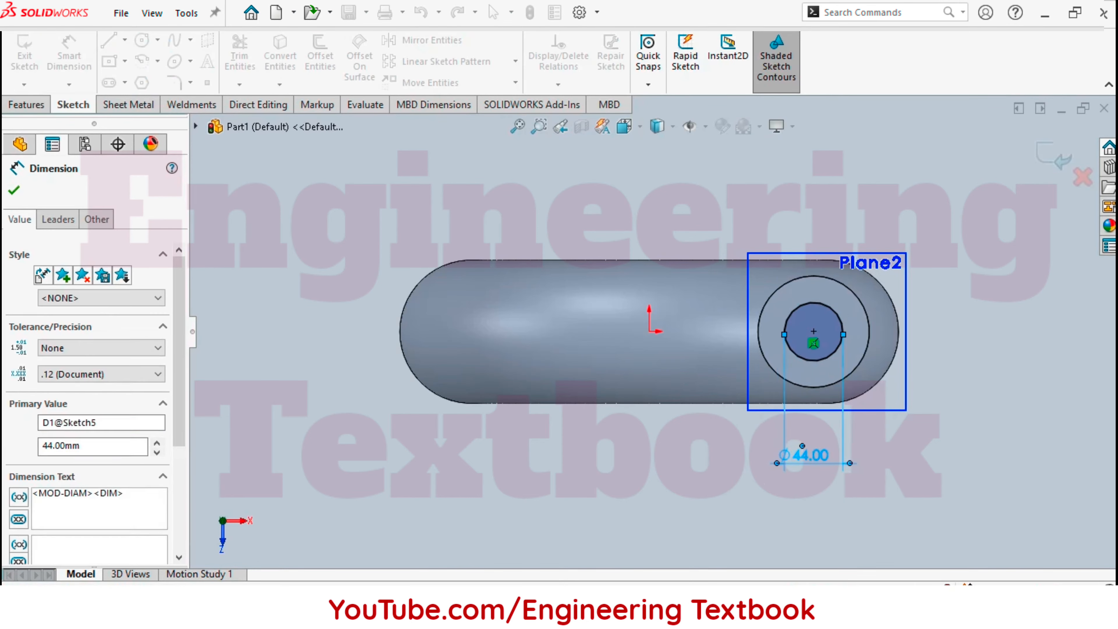
{"action": "left_click", "coordinate": [25, 55]}
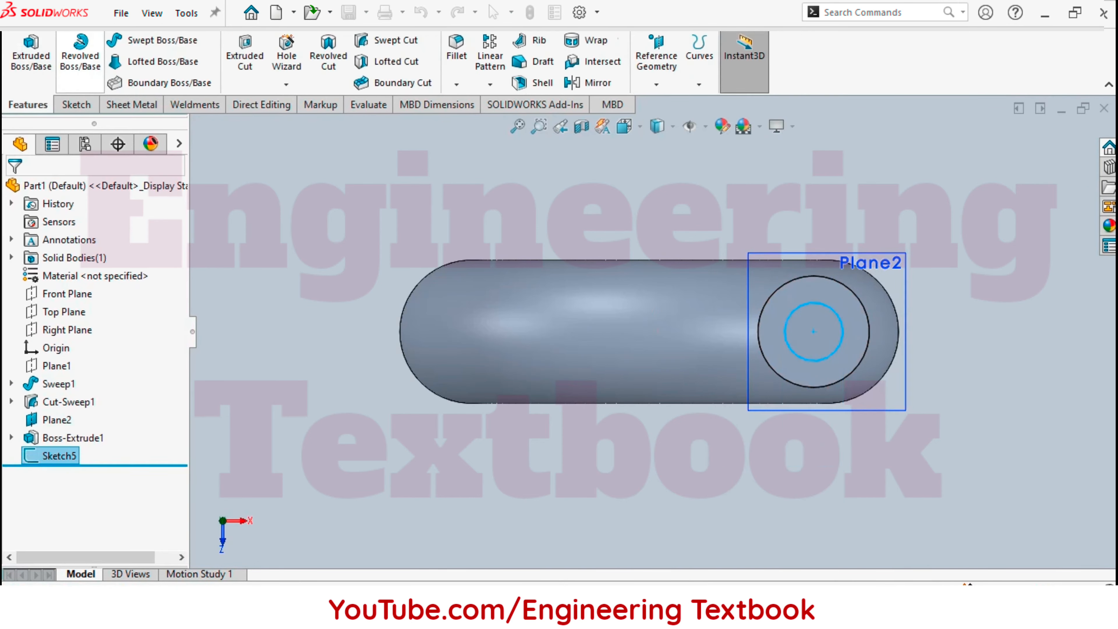
Cut-extrude the 44 mm circle down through the boss with the Through All end condition.
{"action": "left_click", "coordinate": [245, 61]}
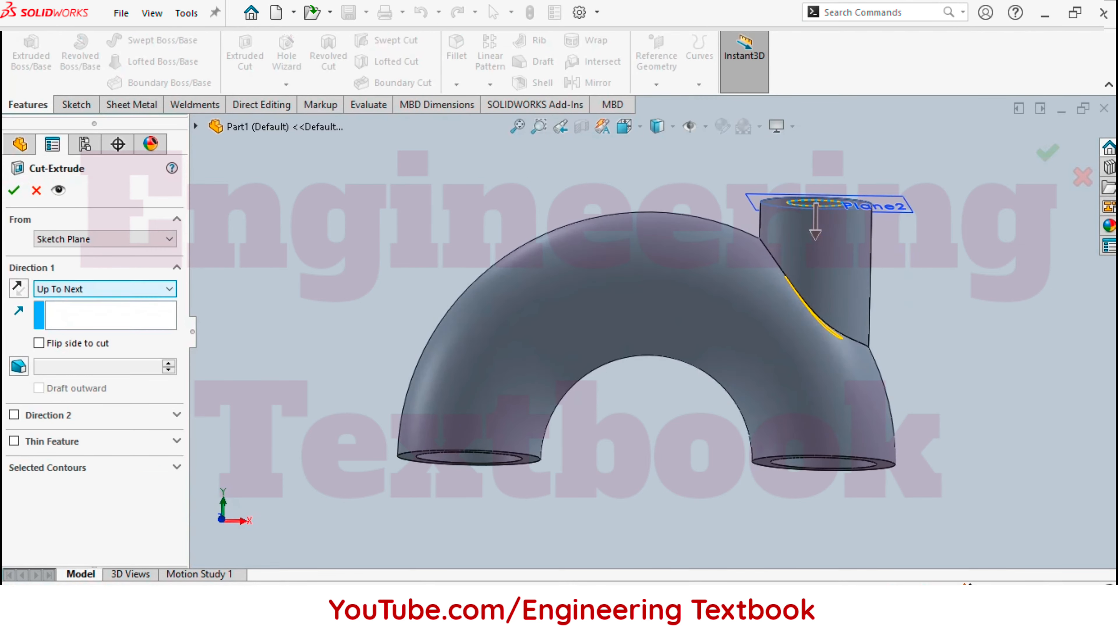
{"action": "left_click", "coordinate": [105, 288]}
{"action": "left_click", "coordinate": [66, 315]}
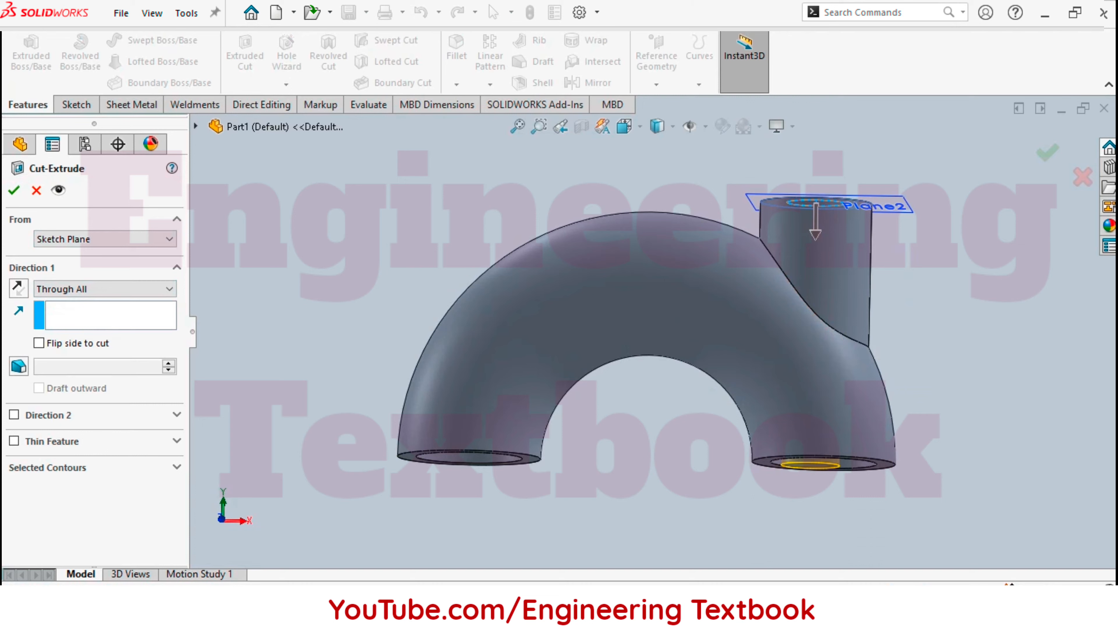
{"action": "middle_click_drag", "start_coordinate": [652, 361], "coordinate": [652, 290]}
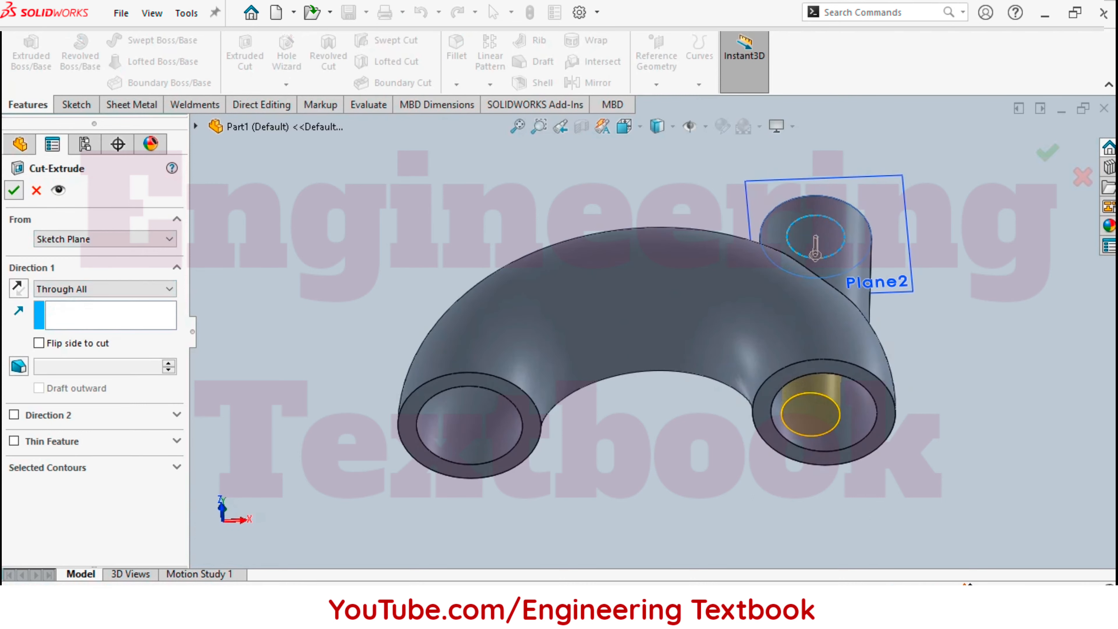
{"action": "left_click", "coordinate": [14, 190]}
Hide the offset plane at the end of the bored branch.
{"action": "scroll", "coordinate": [508, 342], "scroll_direction": "up", "scroll_amount": 2}
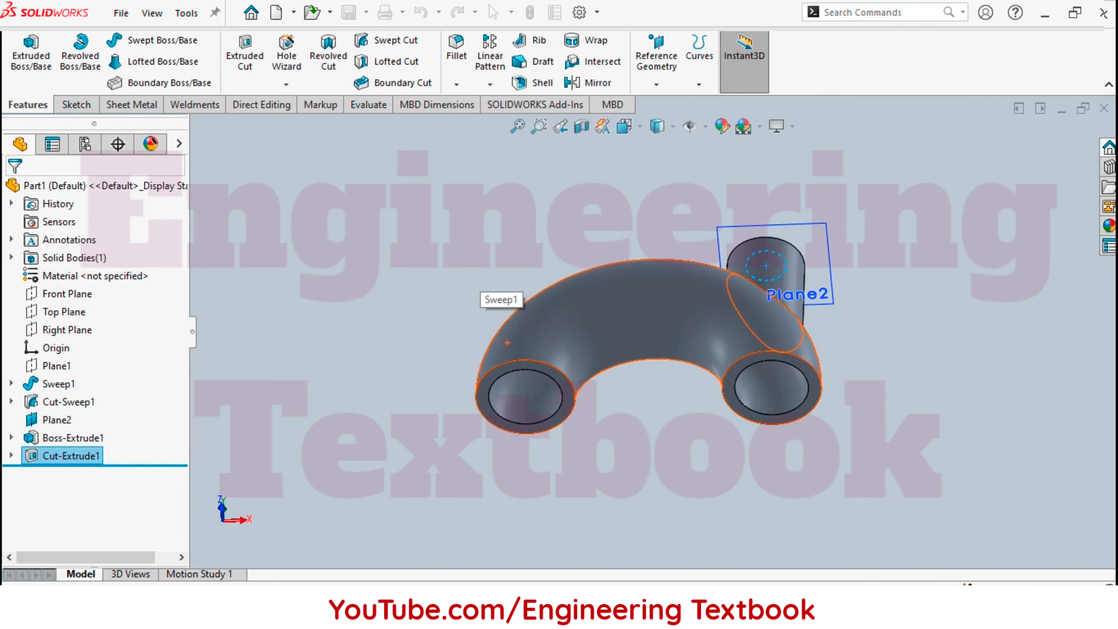
{"action": "middle_click_drag", "start_coordinate": [508, 342], "coordinate": [506, 411]}
{"action": "left_click", "coordinate": [480, 429]}
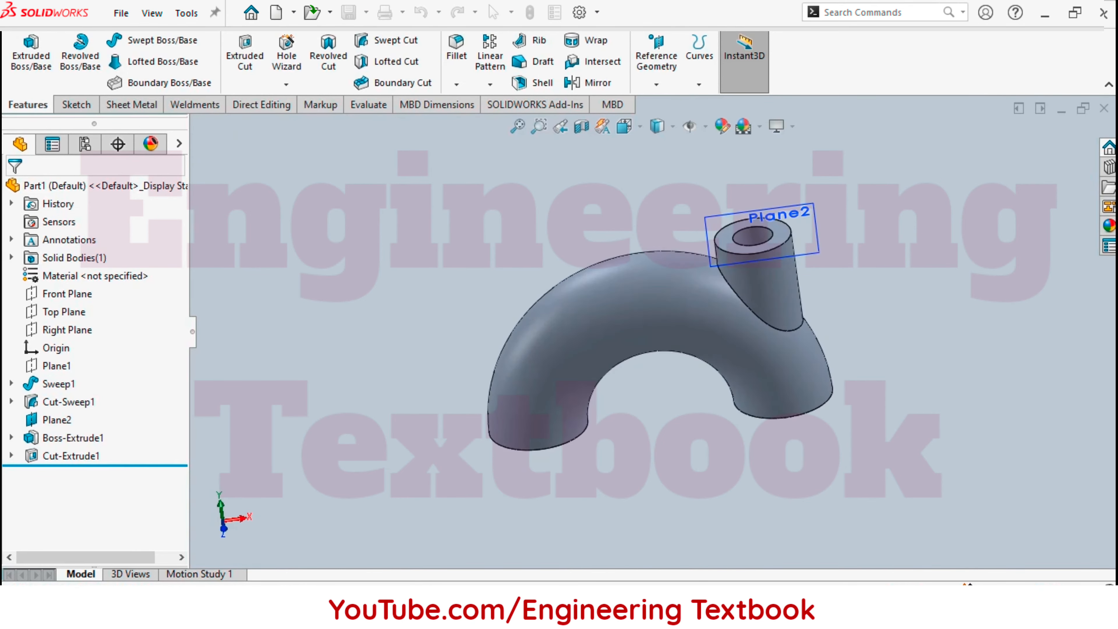
{"action": "left_click", "coordinate": [57, 420]}
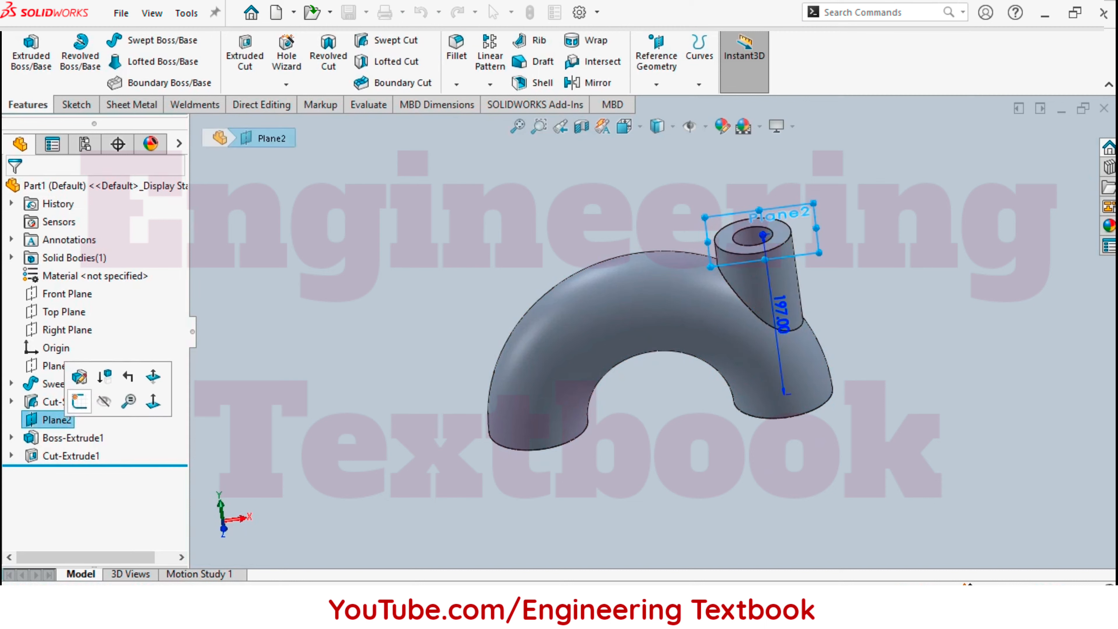
{"action": "left_click", "coordinate": [103, 401]}
Apply a symmetric 10 mm fillet to the edge where the branch meets the pipe bend.
{"action": "middle_click_drag", "start_coordinate": [572, 397], "coordinate": [557, 374]}
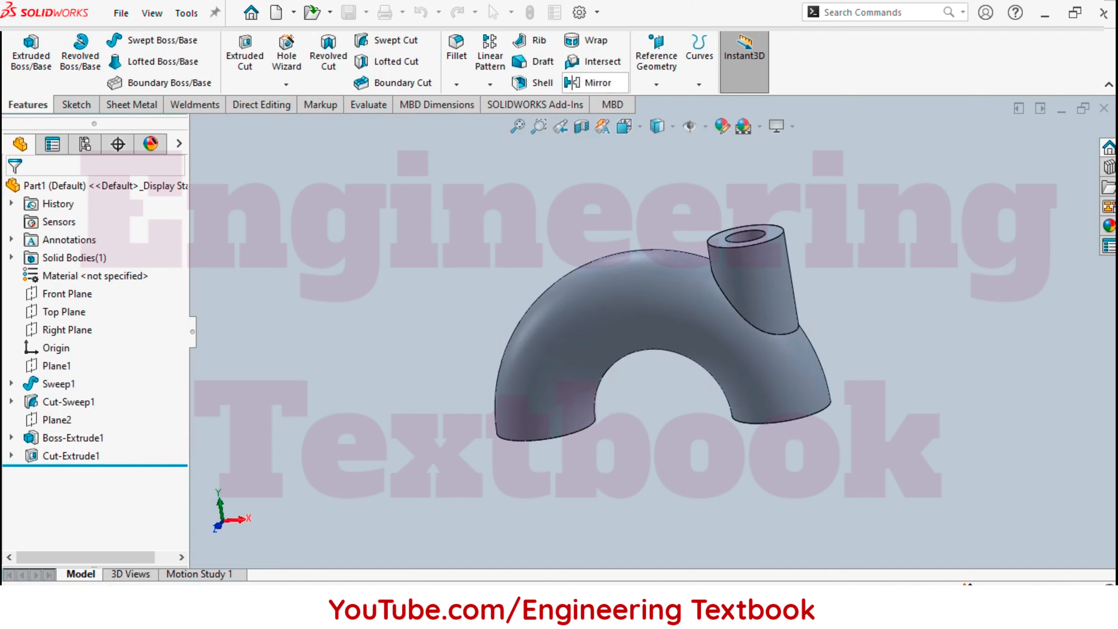
{"action": "left_click", "coordinate": [592, 83]}
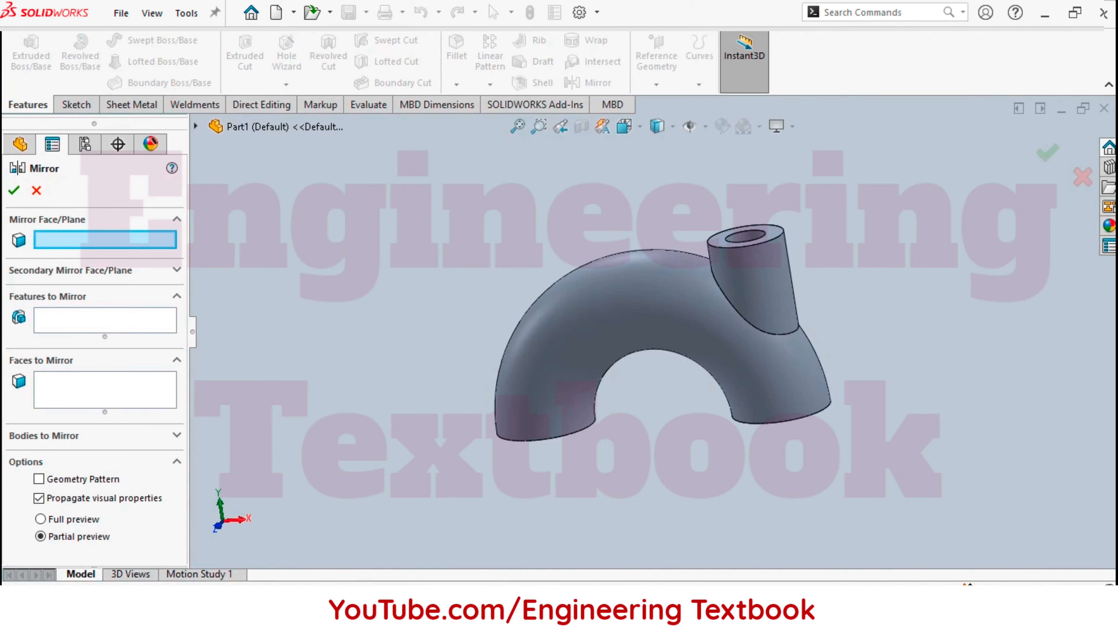
{"action": "left_click", "coordinate": [36, 190]}
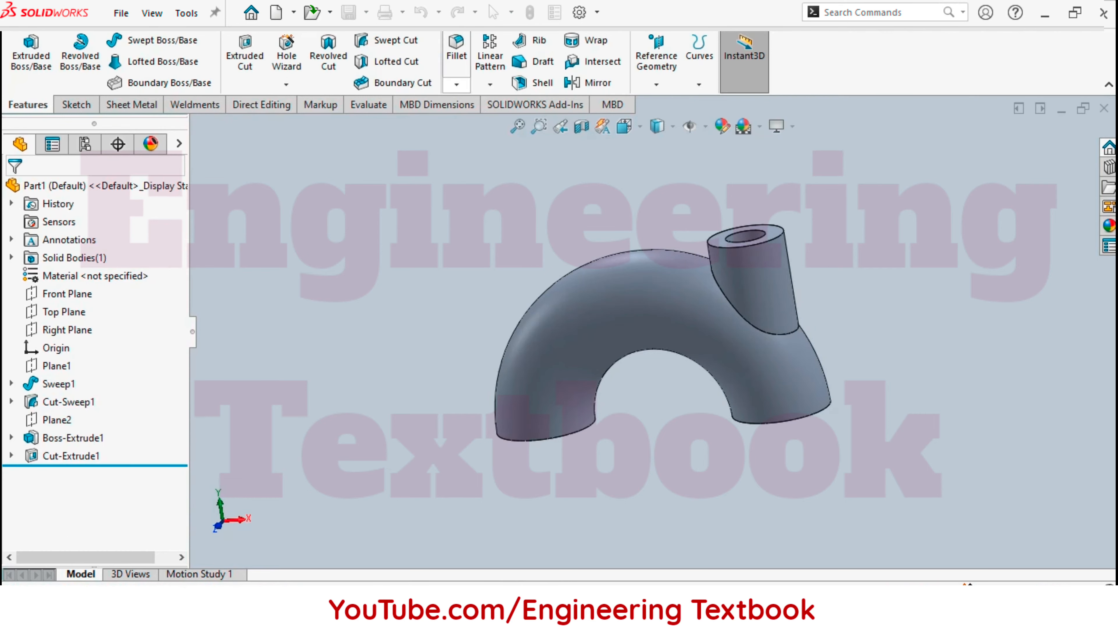
{"action": "left_click", "coordinate": [457, 84]}
{"action": "left_click", "coordinate": [469, 105]}
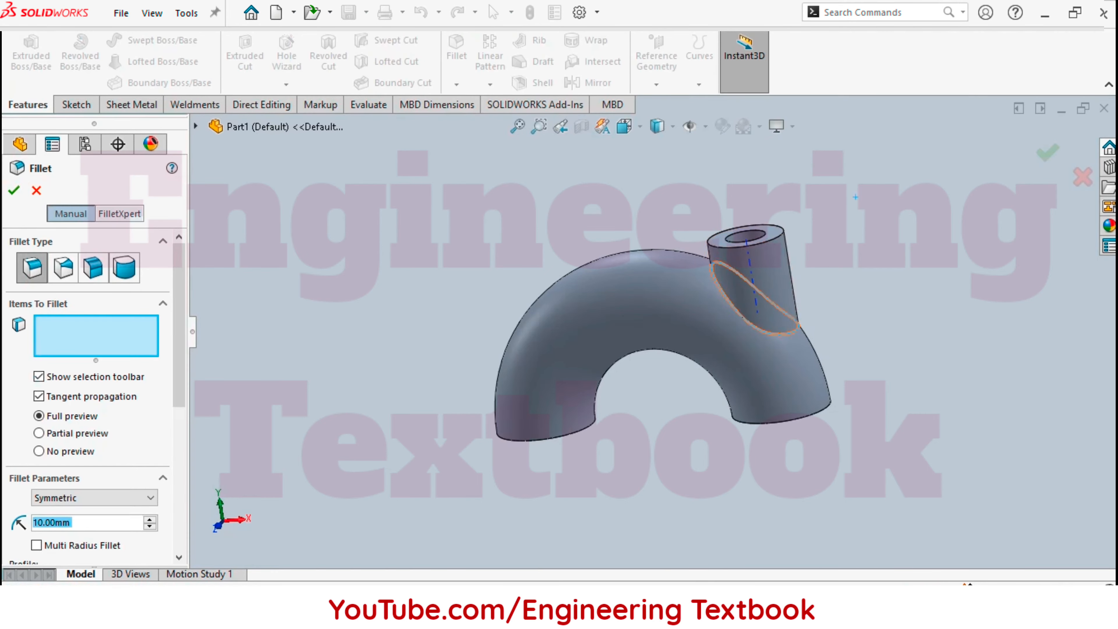
{"action": "left_click", "coordinate": [723, 290]}
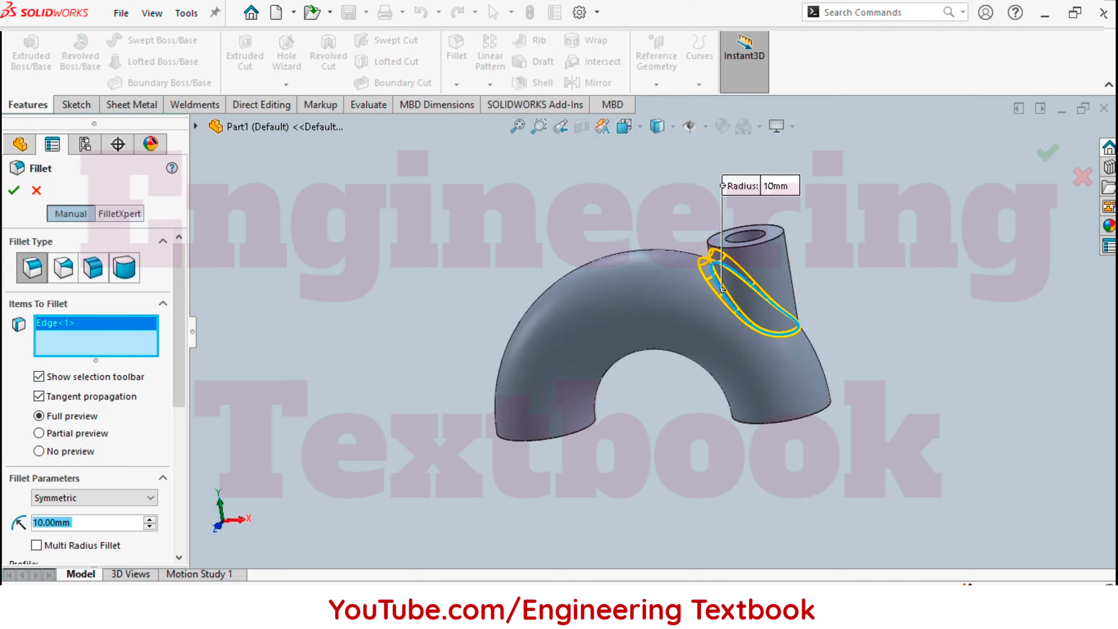
{"action": "left_click", "coordinate": [14, 190]}
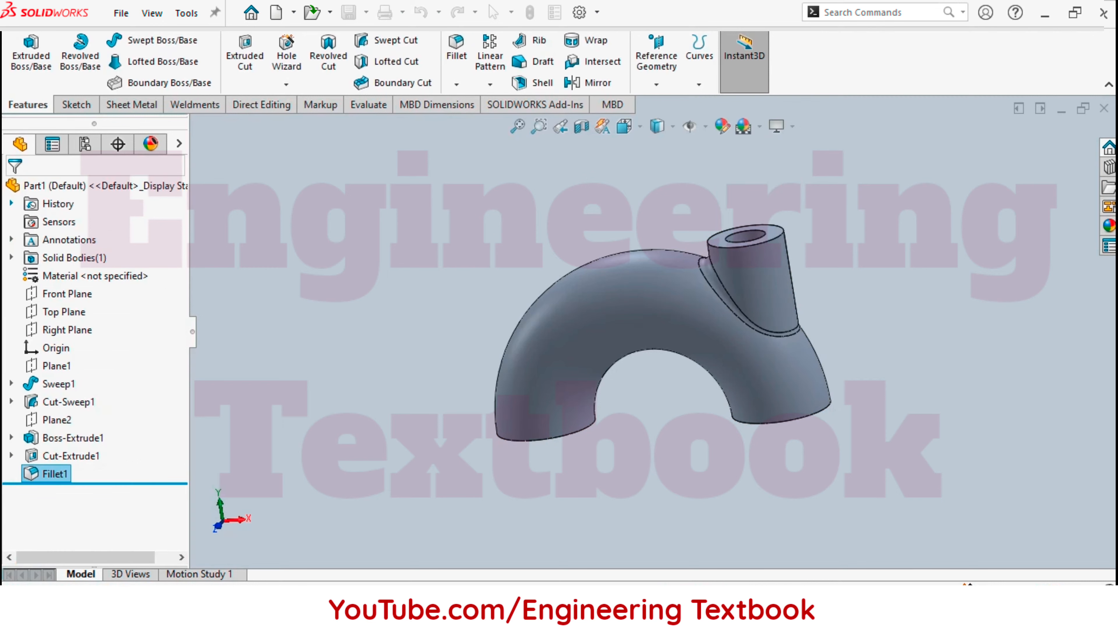
Mirror the branch's fillet, bore cut and boss extrusion about the Right Plane.
{"action": "left_click", "coordinate": [592, 83]}
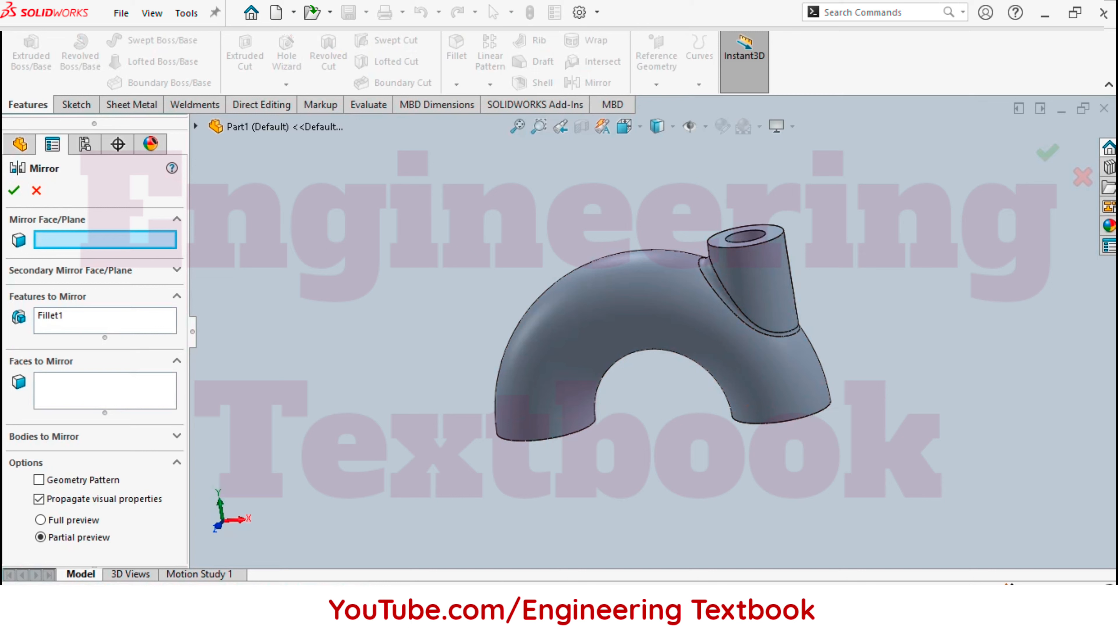
{"action": "left_click", "coordinate": [196, 126]}
{"action": "left_click", "coordinate": [270, 271]}
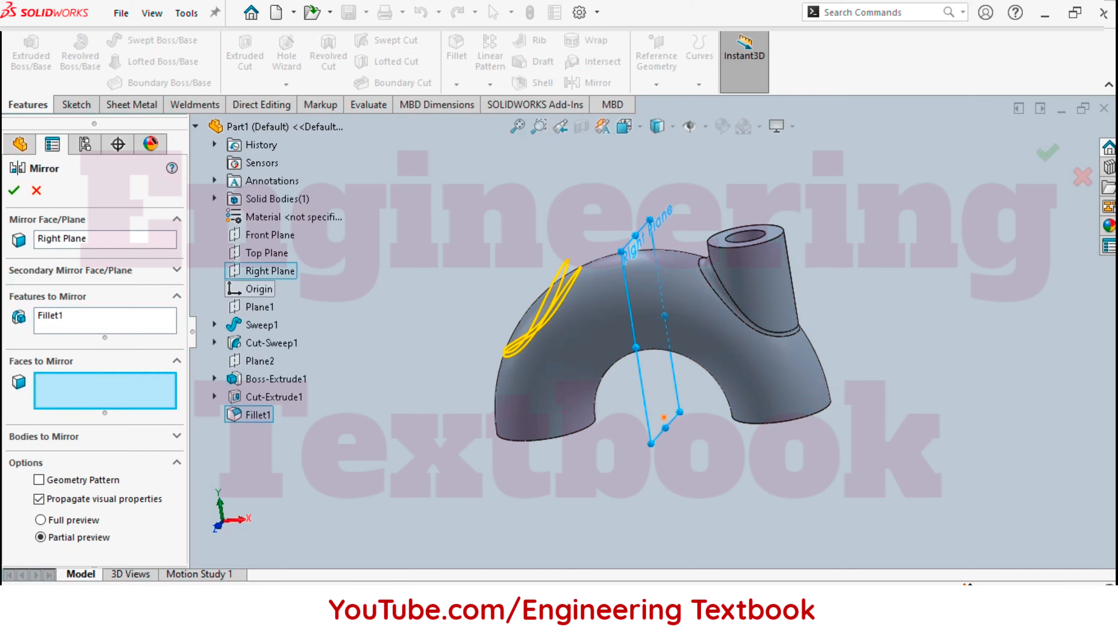
{"action": "left_click", "coordinate": [88, 316]}
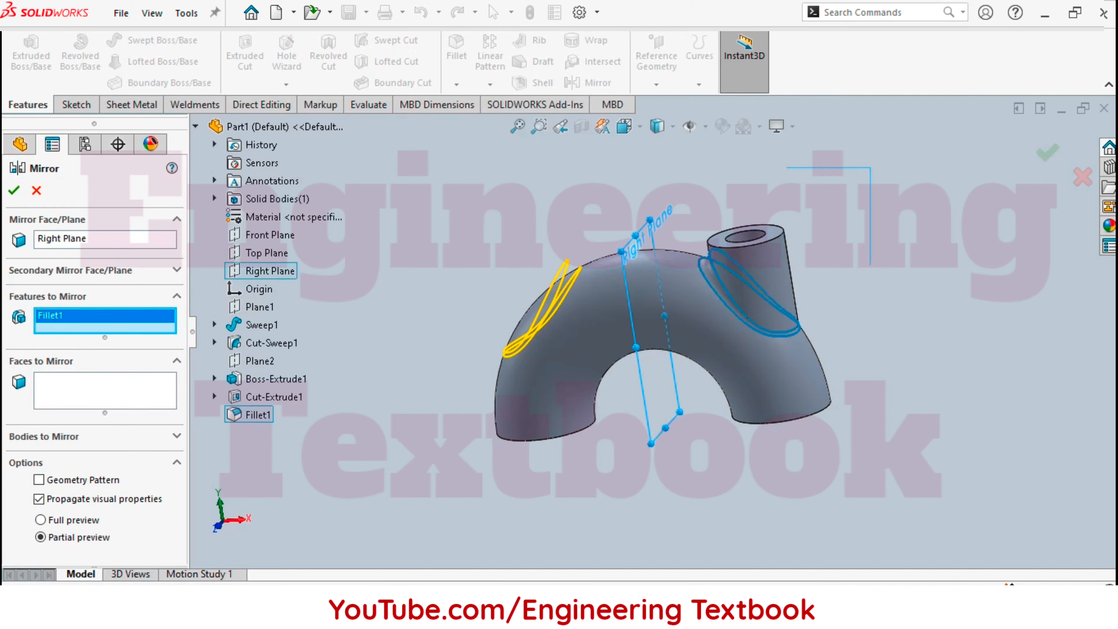
{"action": "left_click", "coordinate": [274, 397]}
{"action": "left_click", "coordinate": [275, 379]}
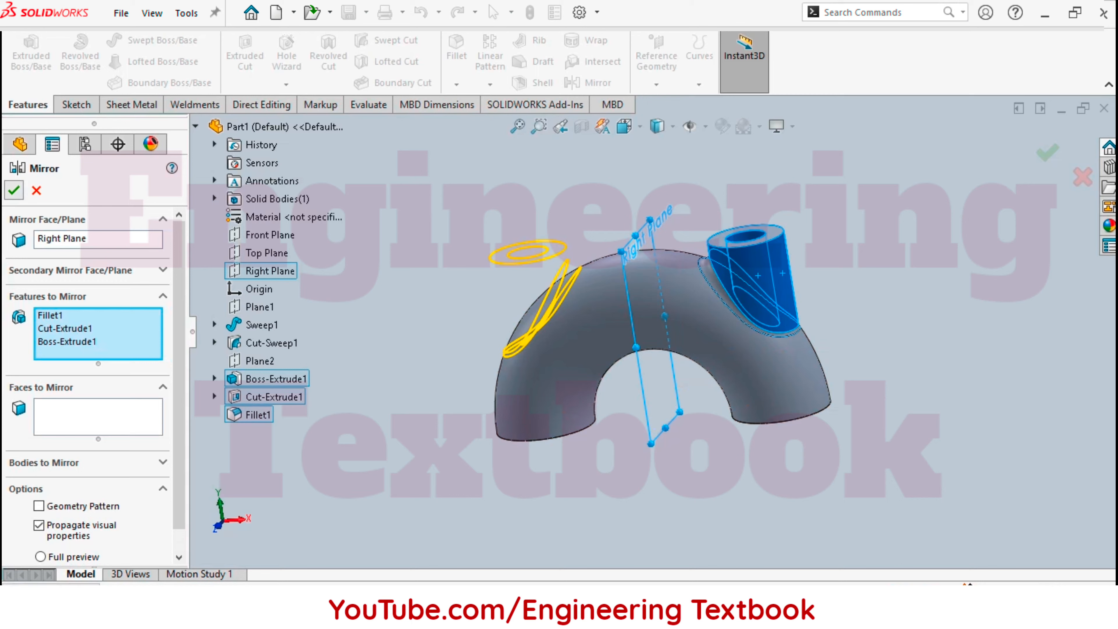
{"action": "left_click", "coordinate": [13, 190]}
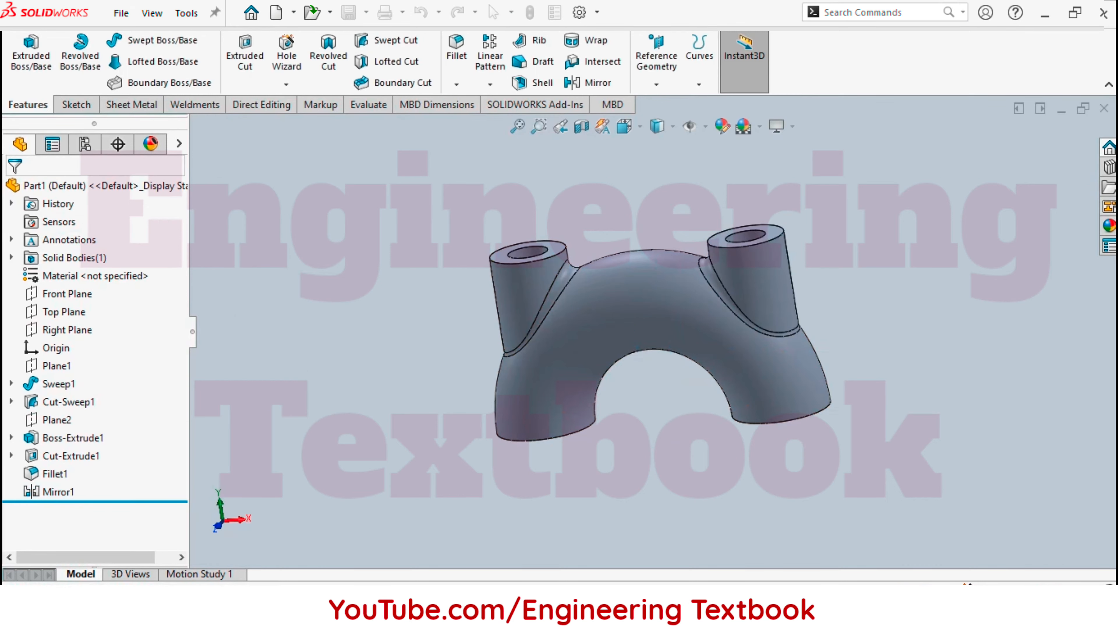
Examine the part's interior with a section view on the Front Plane, and switch the section view off.
{"action": "middle_click_drag", "start_coordinate": [638, 348], "coordinate": [651, 310]}
{"action": "left_click", "coordinate": [582, 126]}
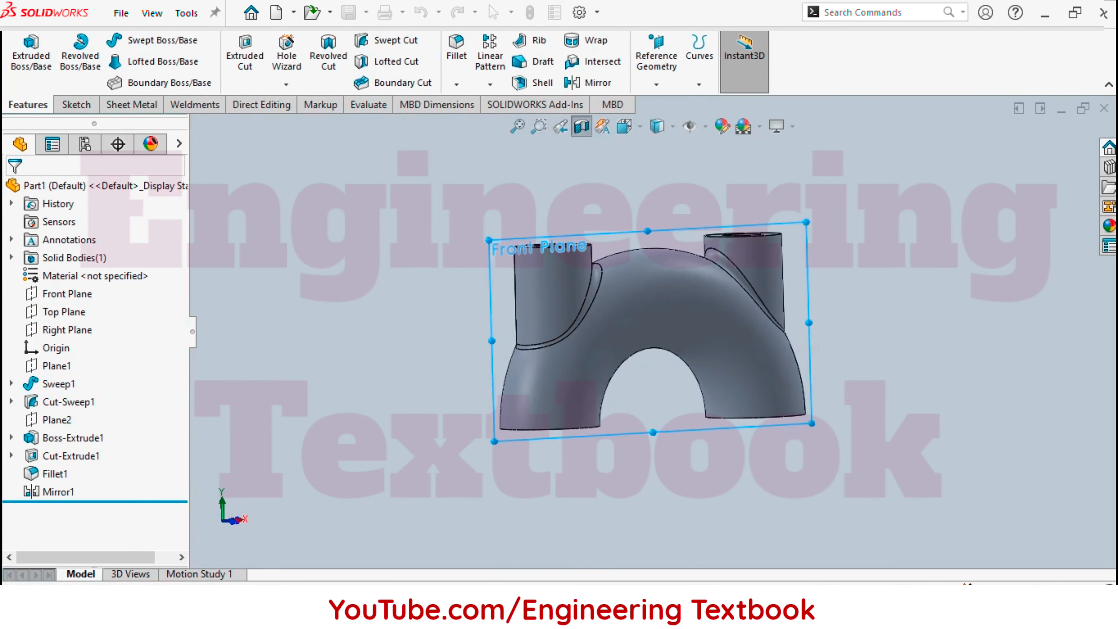
{"action": "left_click", "coordinate": [13, 190]}
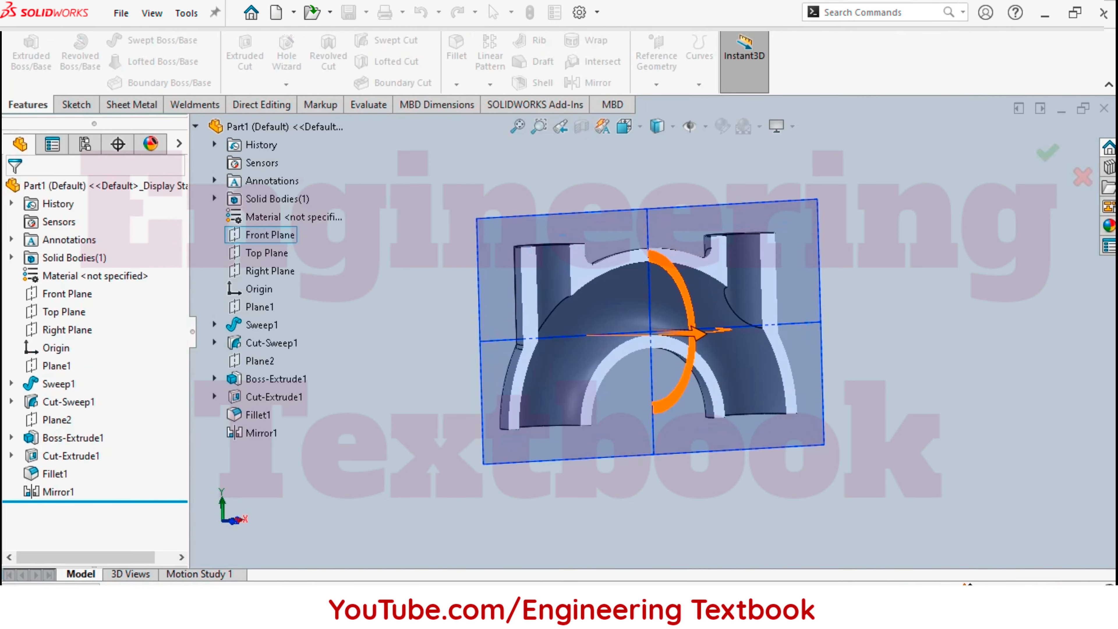
{"action": "middle_click_drag", "start_coordinate": [661, 309], "coordinate": [634, 321]}
{"action": "key", "text": "ctrl+7"}
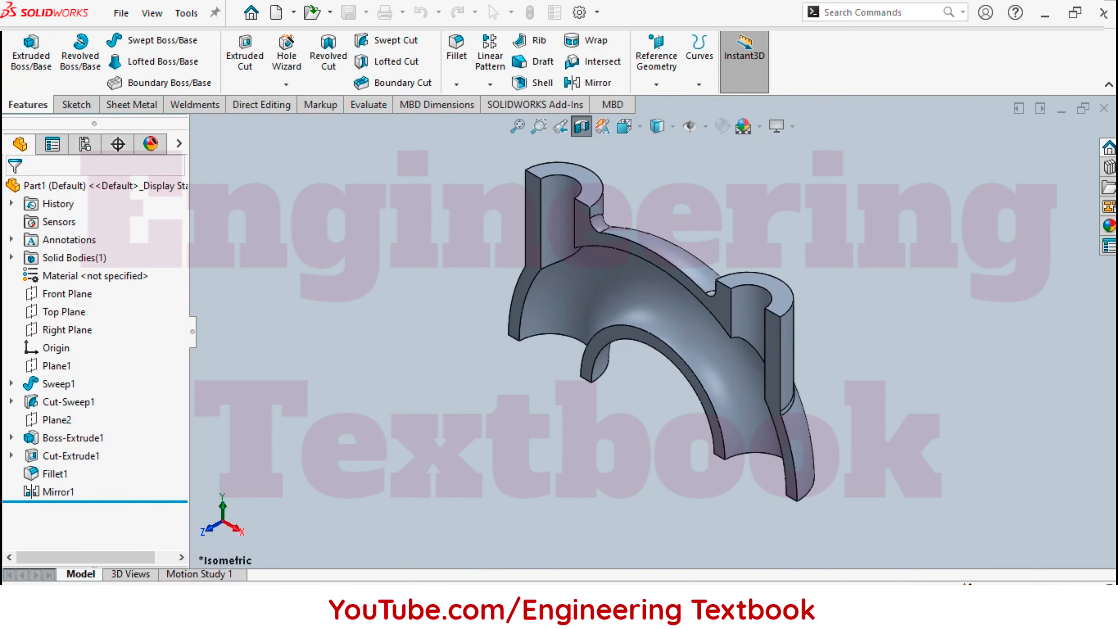
{"action": "scroll", "coordinate": [652, 332], "scroll_direction": "up", "scroll_amount": 2}
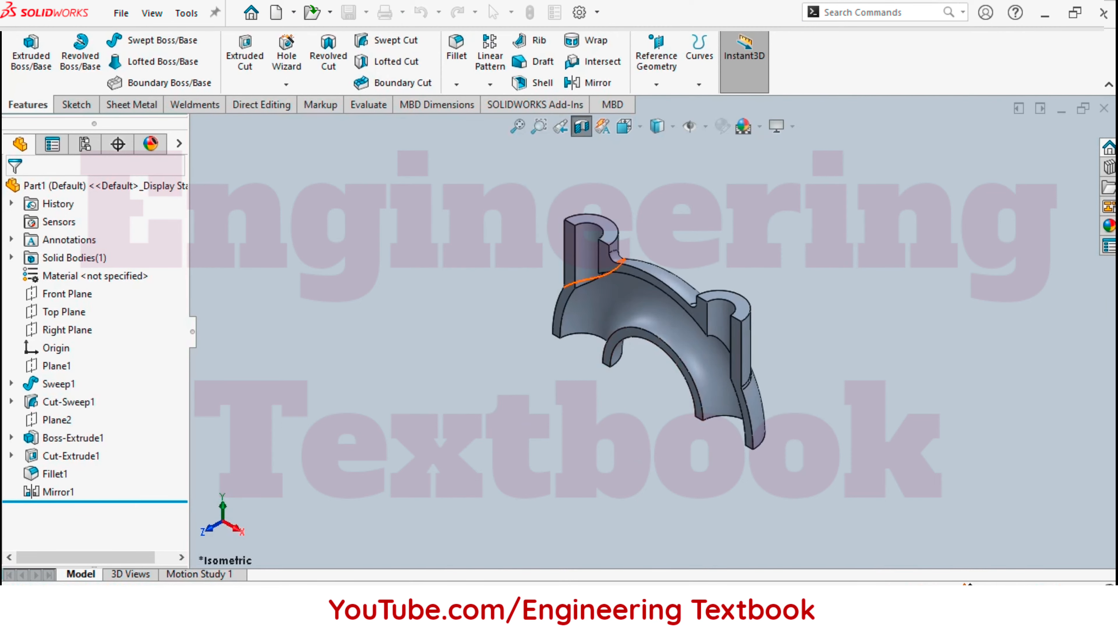
{"action": "left_click", "coordinate": [582, 127]}
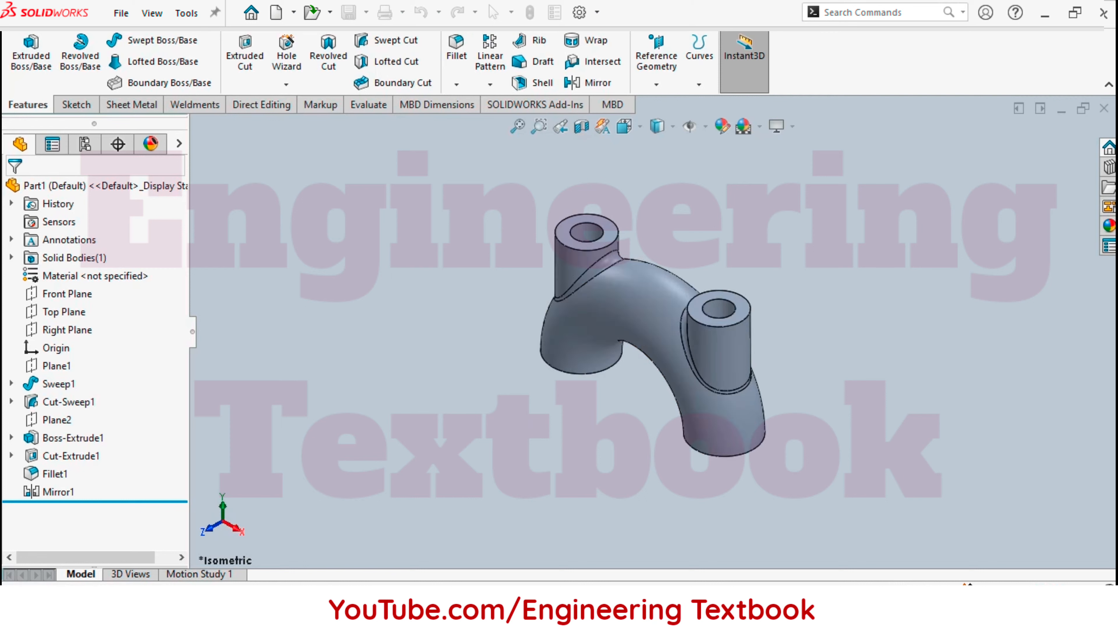
Start a sketch on the Front Plane and draw a vertical centerline about 81 mm long up from the middle of the right pipe end.
{"action": "middle_click_drag", "start_coordinate": [652, 332], "coordinate": [720, 311]}
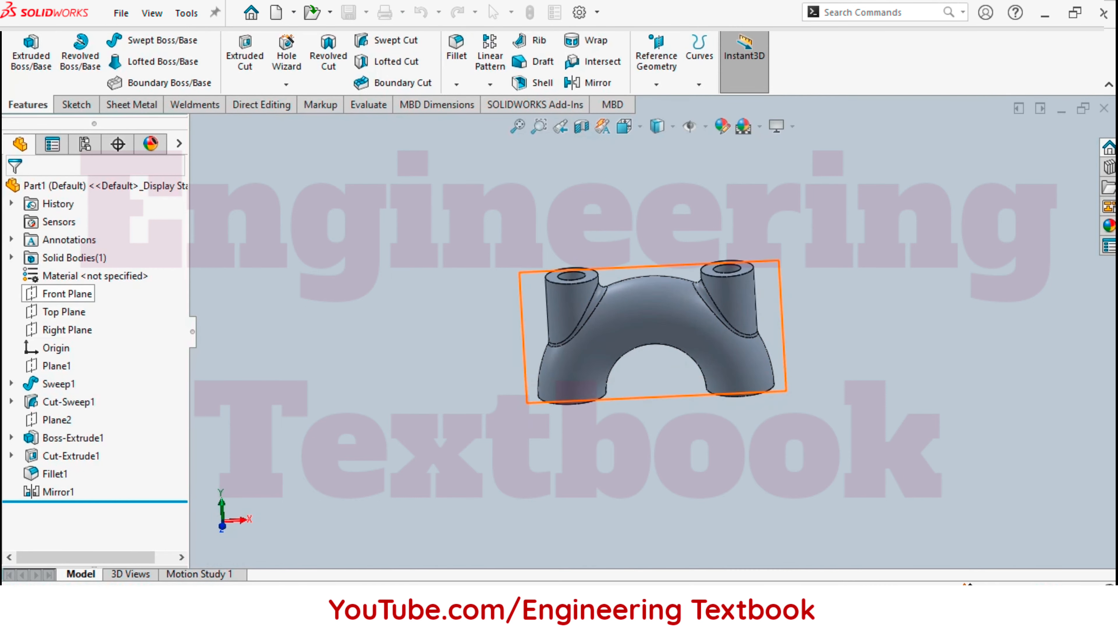
{"action": "left_click", "coordinate": [66, 294]}
{"action": "left_click", "coordinate": [76, 267]}
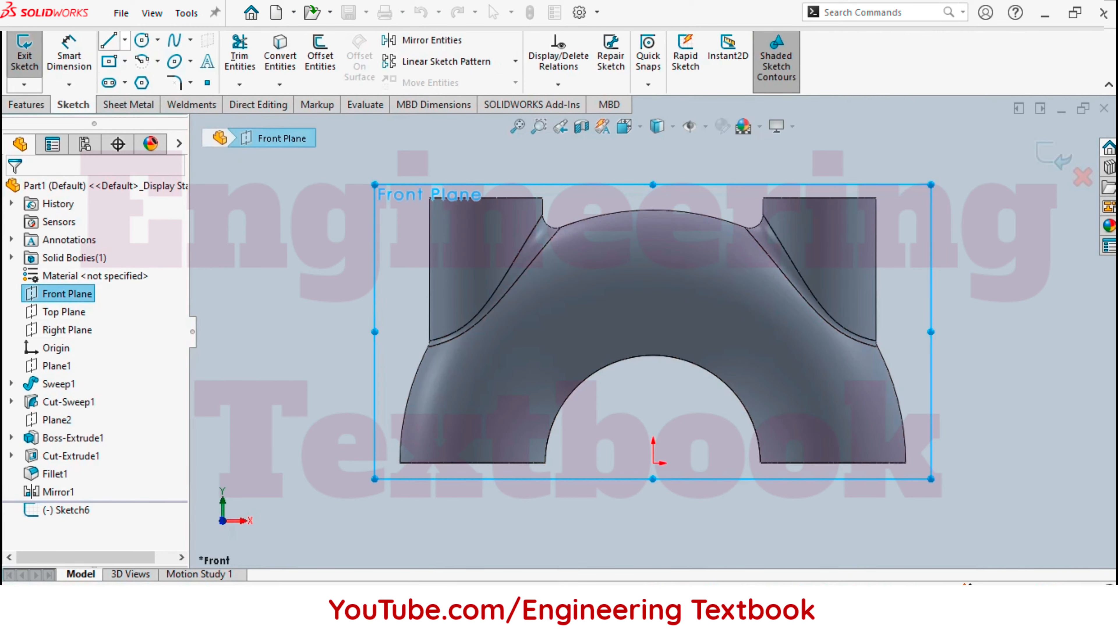
{"action": "left_click", "coordinate": [125, 40]}
{"action": "left_click", "coordinate": [145, 82]}
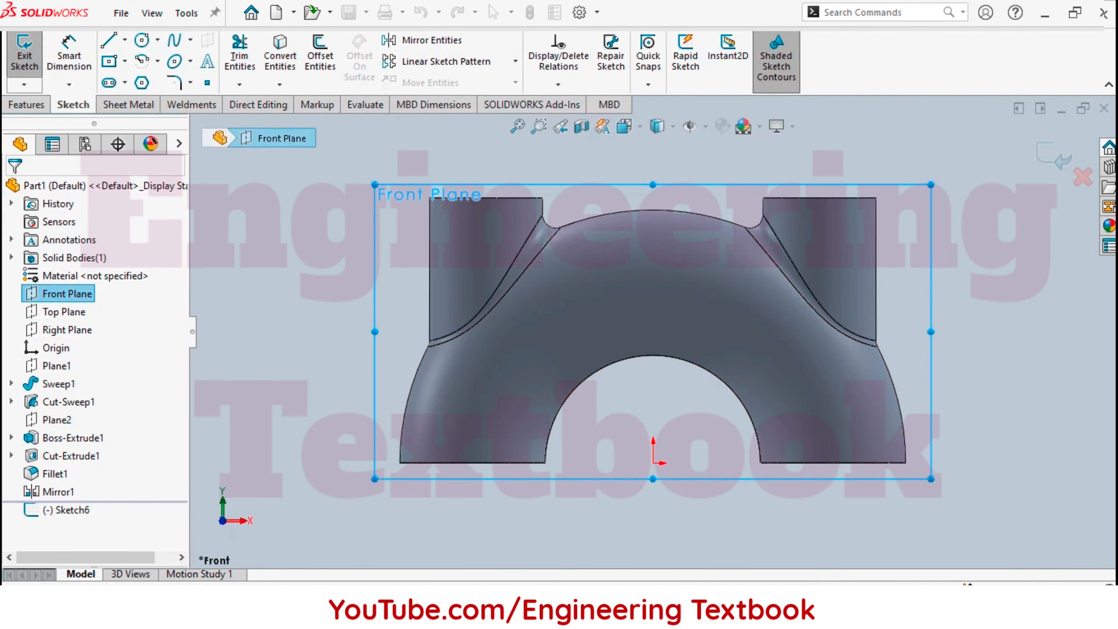
{"action": "left_click", "coordinate": [833, 463]}
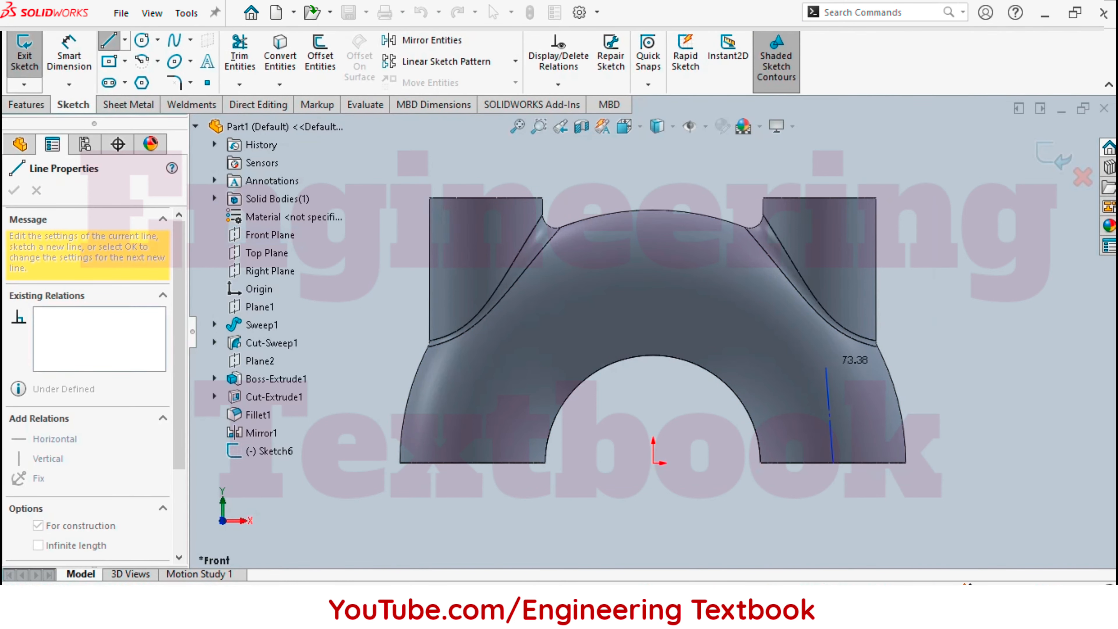
{"action": "left_click", "coordinate": [834, 353]}
{"action": "key", "text": "Escape"}
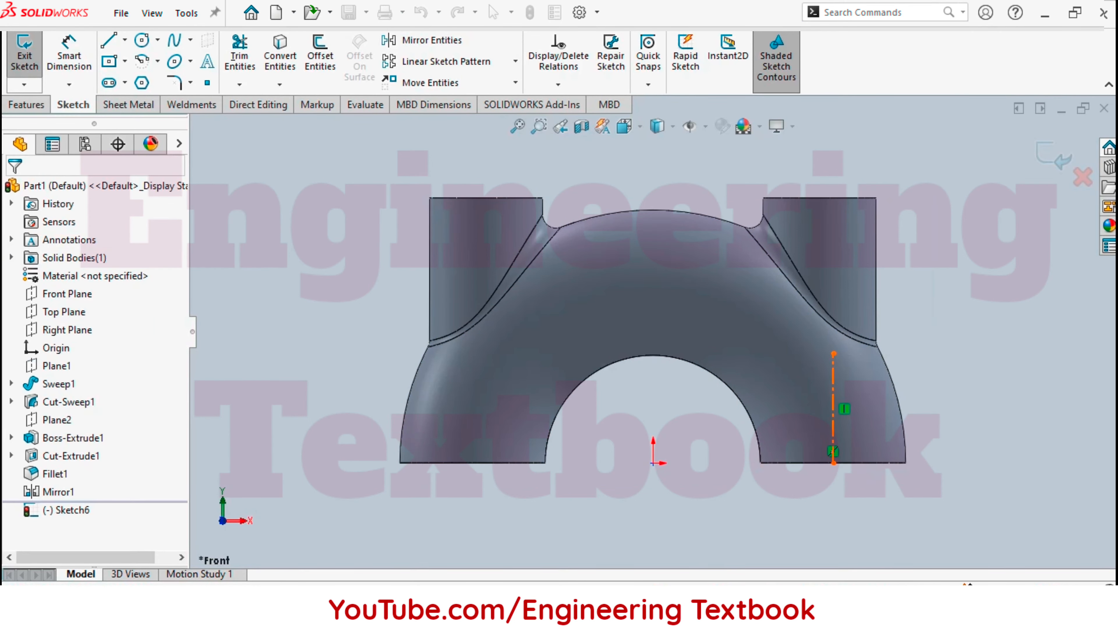
{"action": "left_click", "coordinate": [833, 408]}
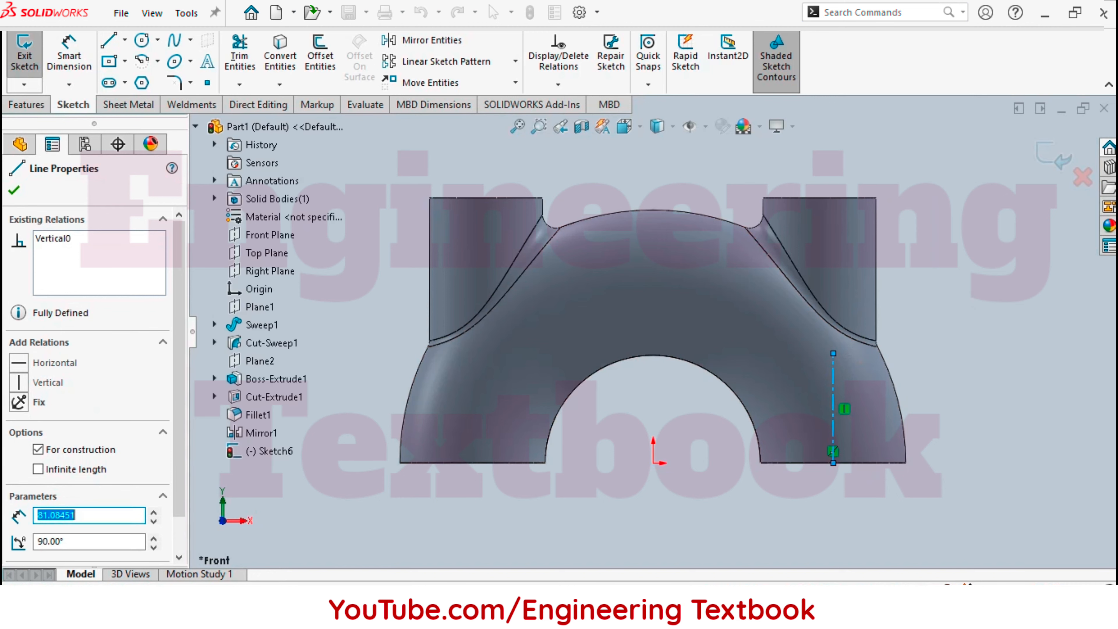
{"action": "key", "text": "Escape"}
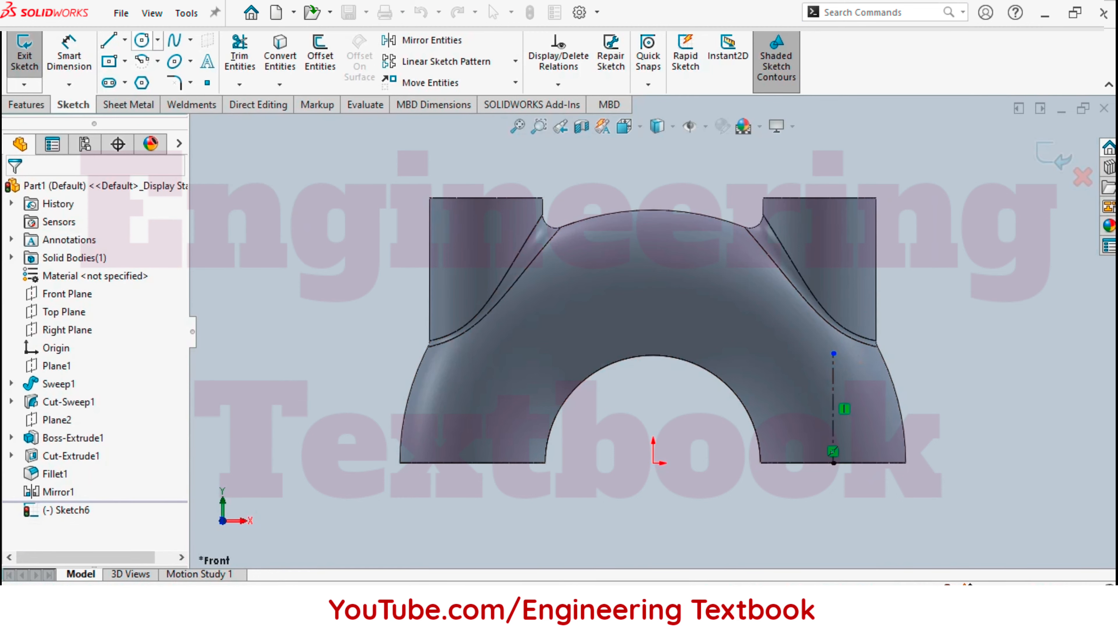
Sketch a 180-degree three-point arc of about 9.8 mm radius bulging outward from the pipe end's outer corner along its outer edge.
{"action": "left_click", "coordinate": [157, 61]}
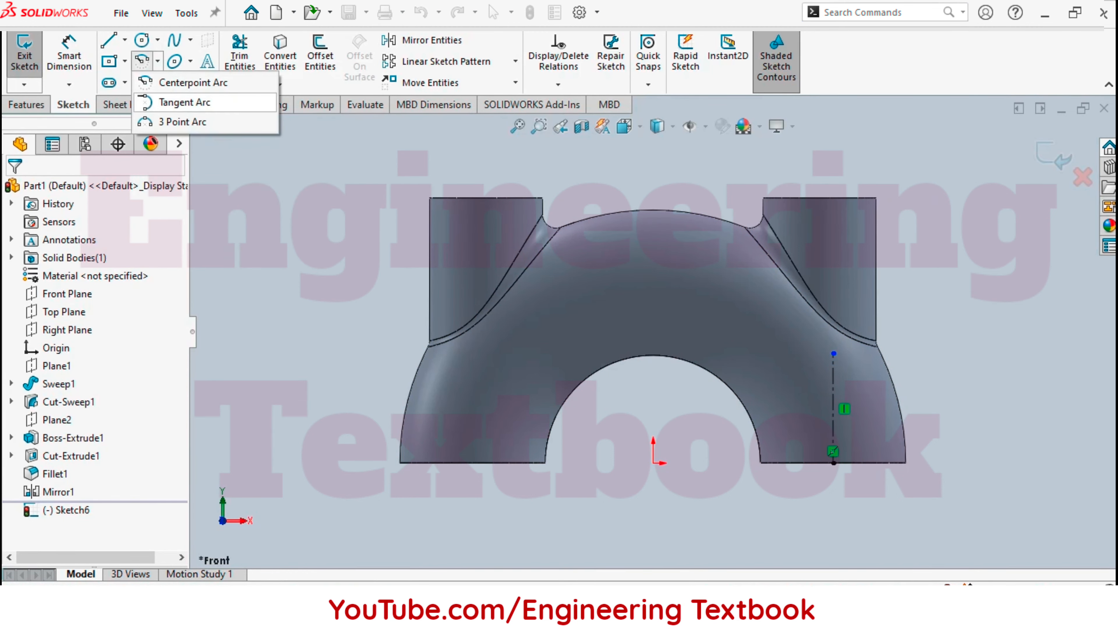
{"action": "left_click", "coordinate": [184, 121]}
{"action": "scroll", "coordinate": [912, 487], "scroll_direction": "down", "scroll_amount": 5}
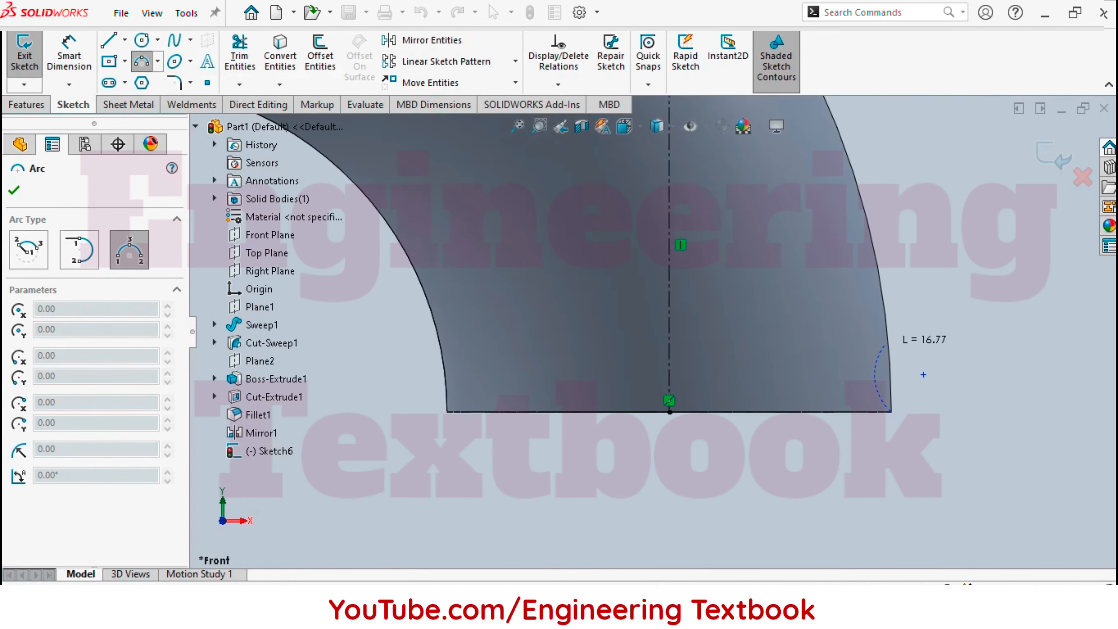
{"action": "left_click", "coordinate": [886, 333]}
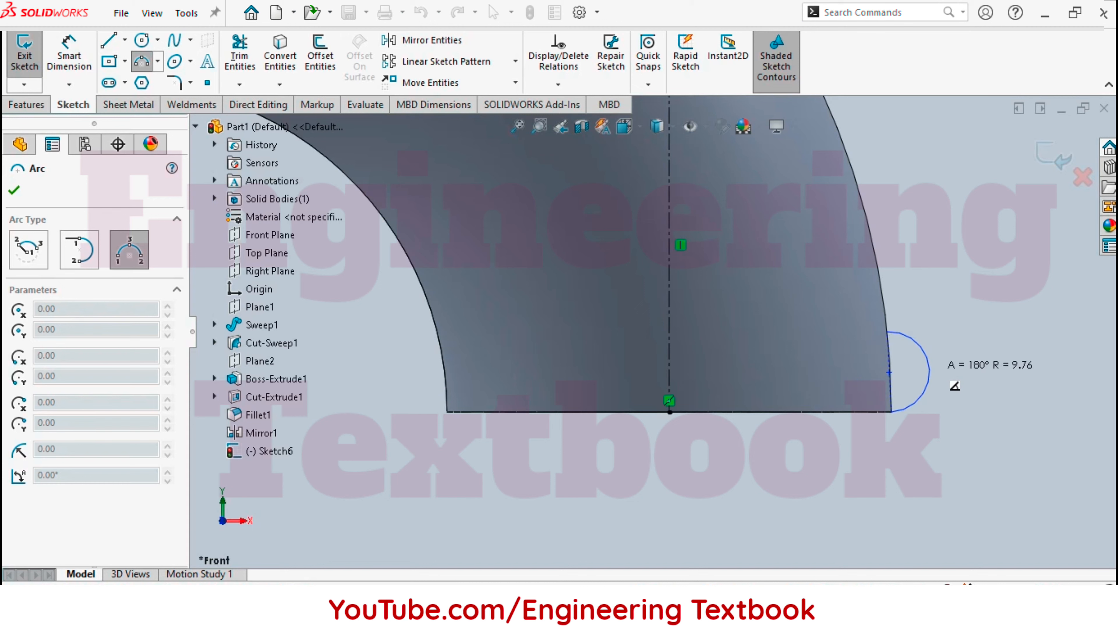
{"action": "left_click", "coordinate": [955, 385]}
{"action": "key", "text": "Escape"}
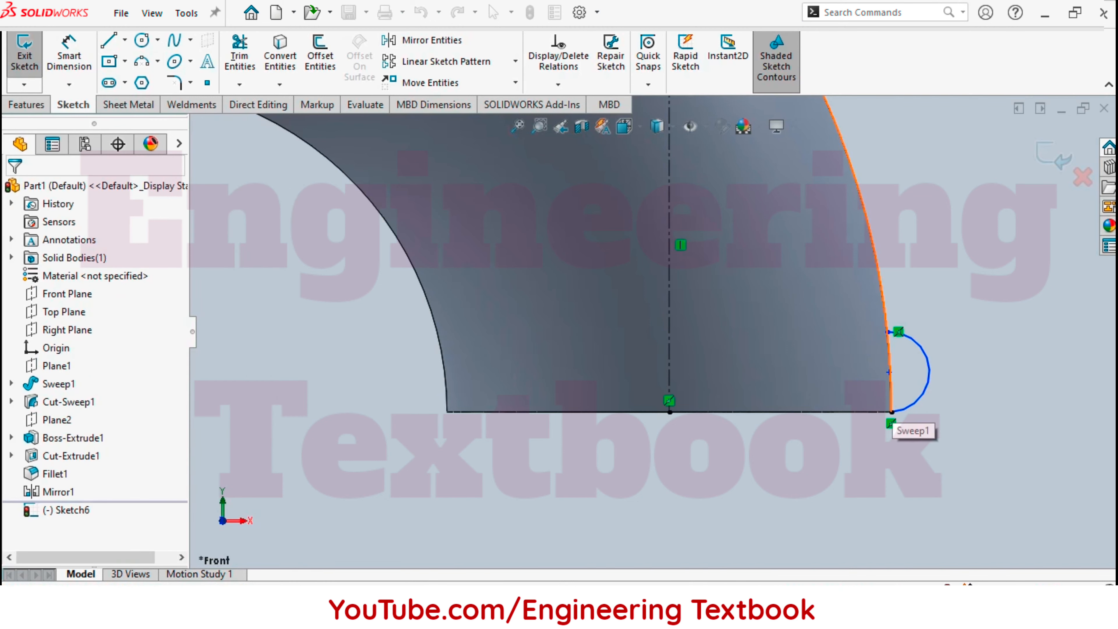
Make the arc's center coincident with the pipe's outer silhouette edge, and convert that edge into the sketch.
{"action": "left_click", "coordinate": [892, 405], "text": "ctrl"}
{"action": "left_click", "coordinate": [888, 372], "text": "ctrl"}
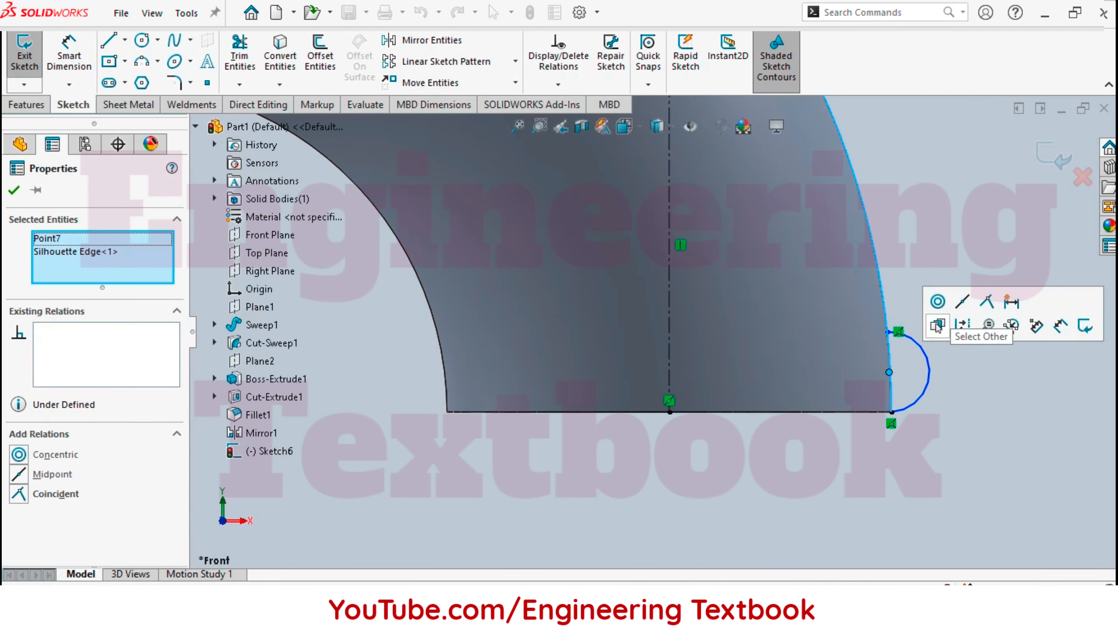
{"action": "left_click", "coordinate": [986, 303]}
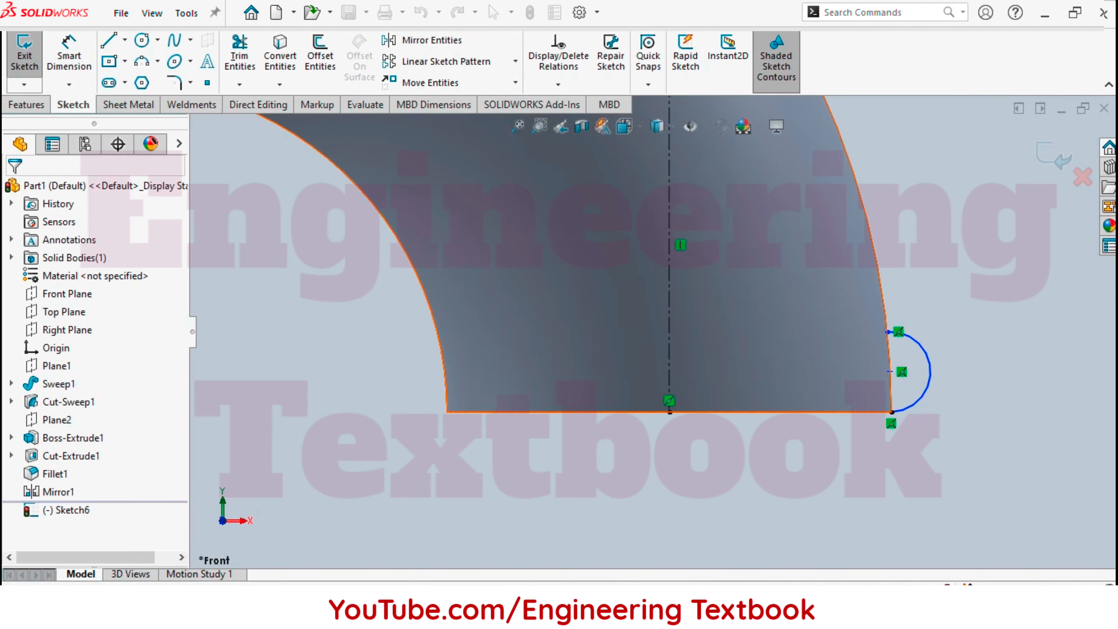
{"action": "left_click", "coordinate": [280, 53]}
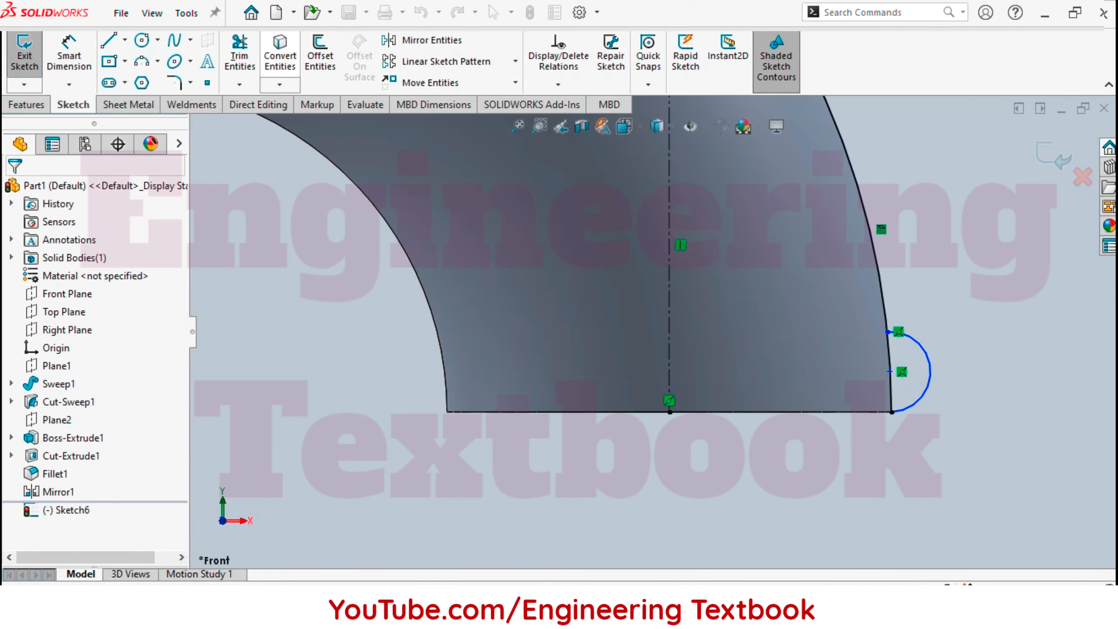
Dimension the small arc at the pipe end's outer corner with a 4 mm radius.
{"action": "left_click", "coordinate": [69, 53]}
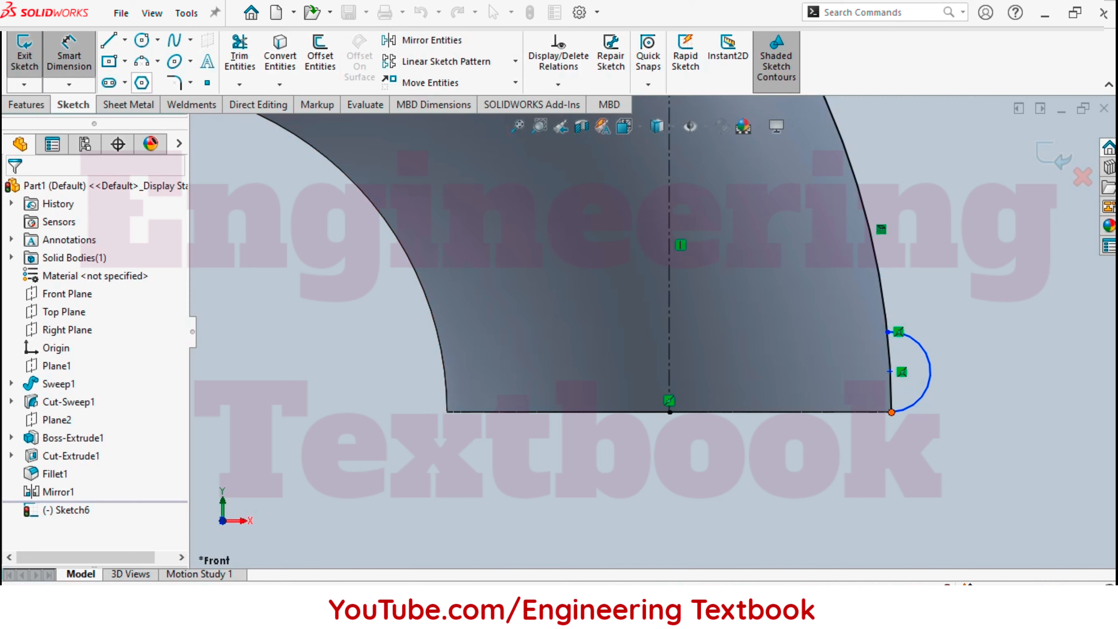
{"action": "left_click", "coordinate": [928, 370]}
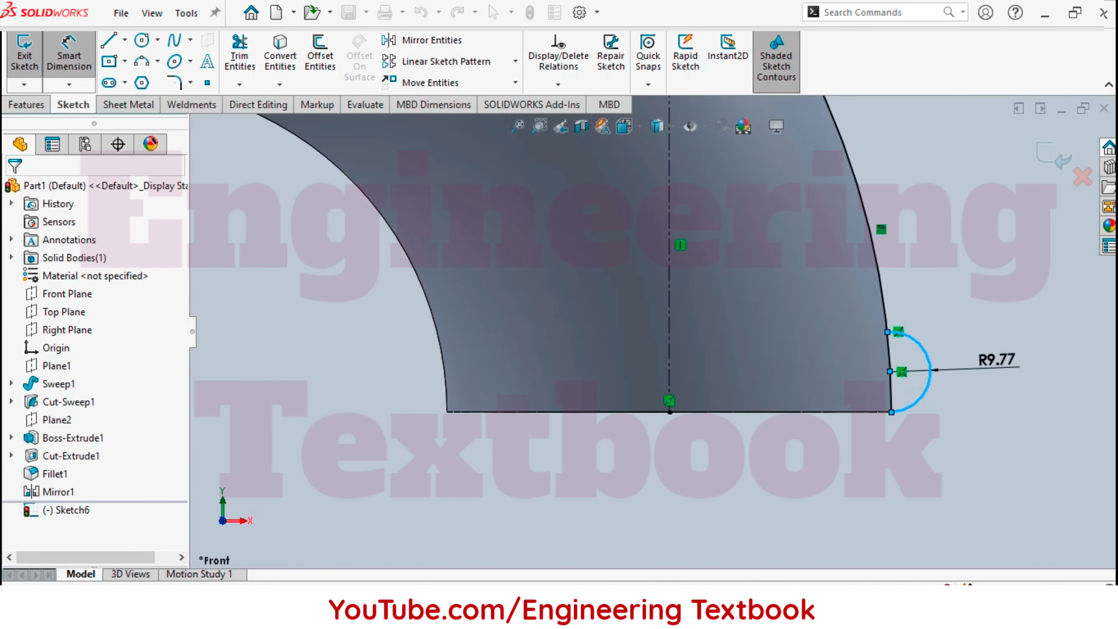
{"action": "left_click", "coordinate": [997, 360]}
{"action": "type", "text": "4"}
{"action": "key", "text": "Return"}
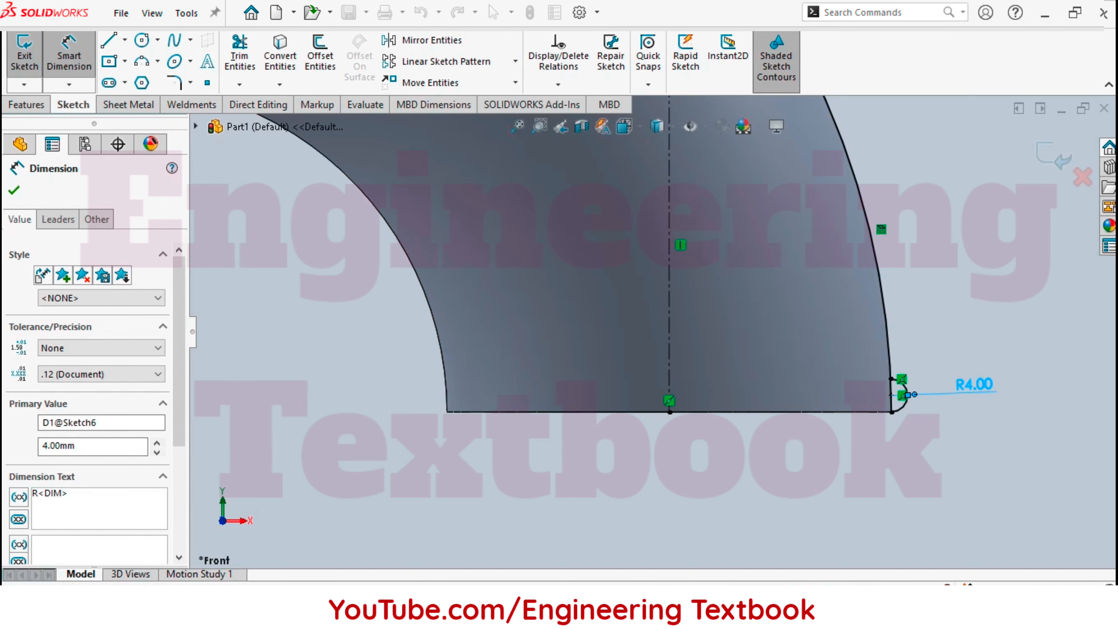
{"action": "key", "text": "Escape"}
{"action": "key", "text": "Escape"}
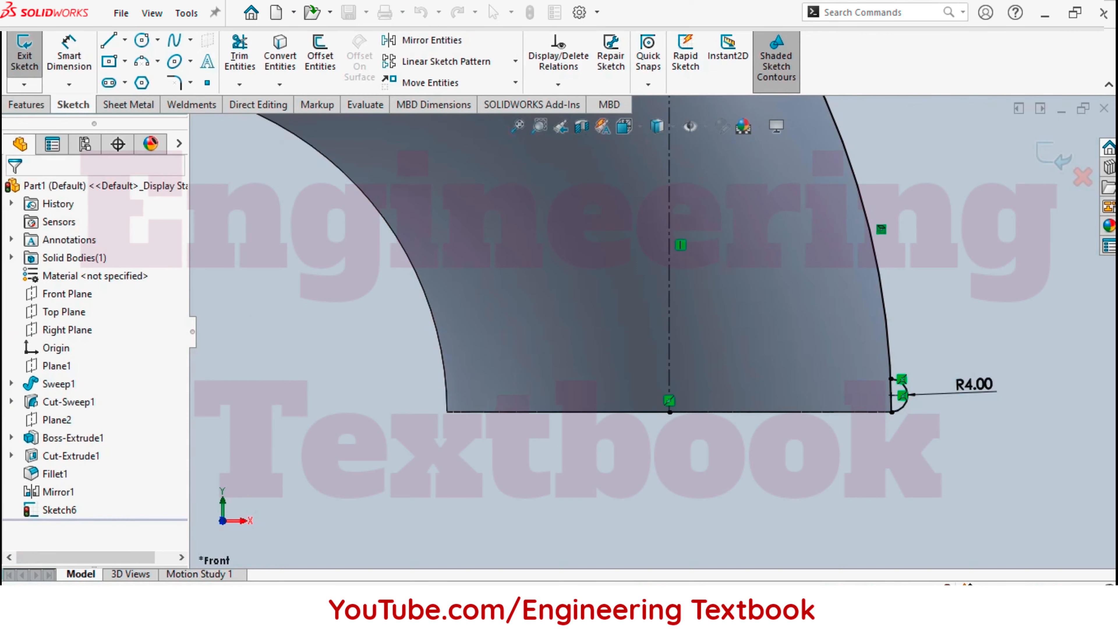
Change the converted outer pipe edge to construction geometry.
{"action": "left_click", "coordinate": [868, 223]}
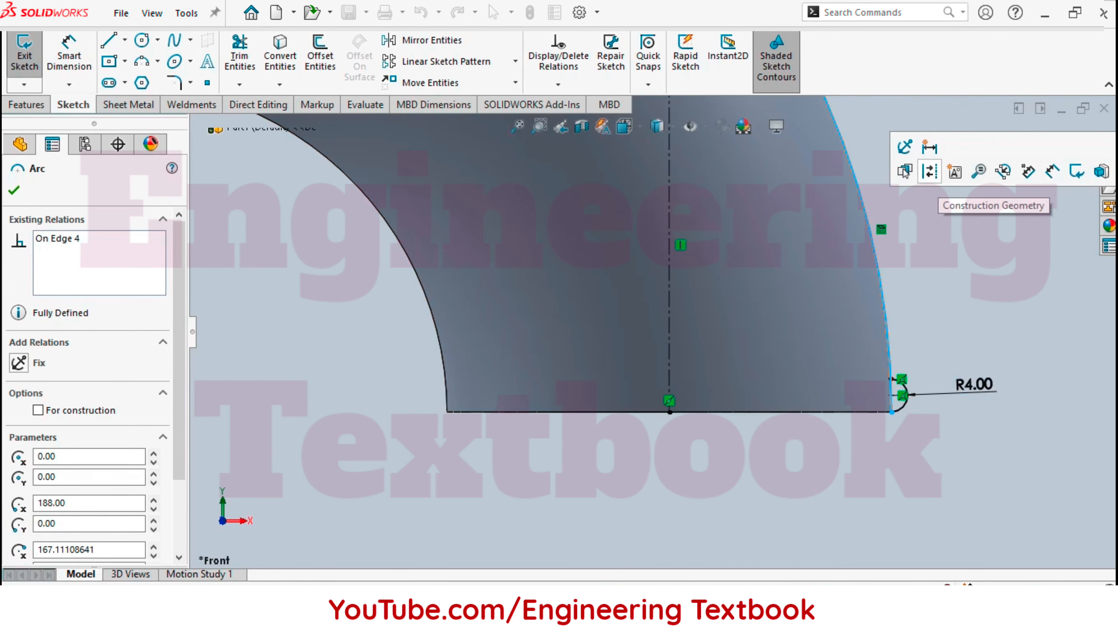
{"action": "left_click", "coordinate": [936, 173]}
{"action": "scroll", "coordinate": [654, 331], "scroll_direction": "up", "scroll_amount": 1}
{"action": "scroll", "coordinate": [653, 331], "scroll_direction": "up", "scroll_amount": 3}
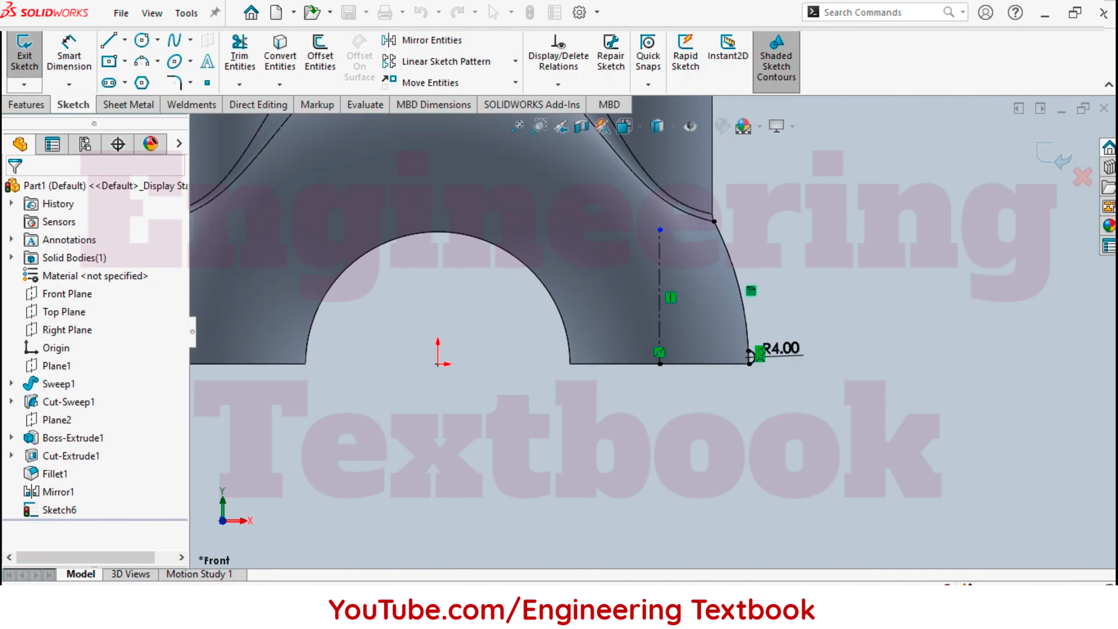
{"action": "scroll", "coordinate": [526, 291], "scroll_direction": "down", "scroll_amount": 2}
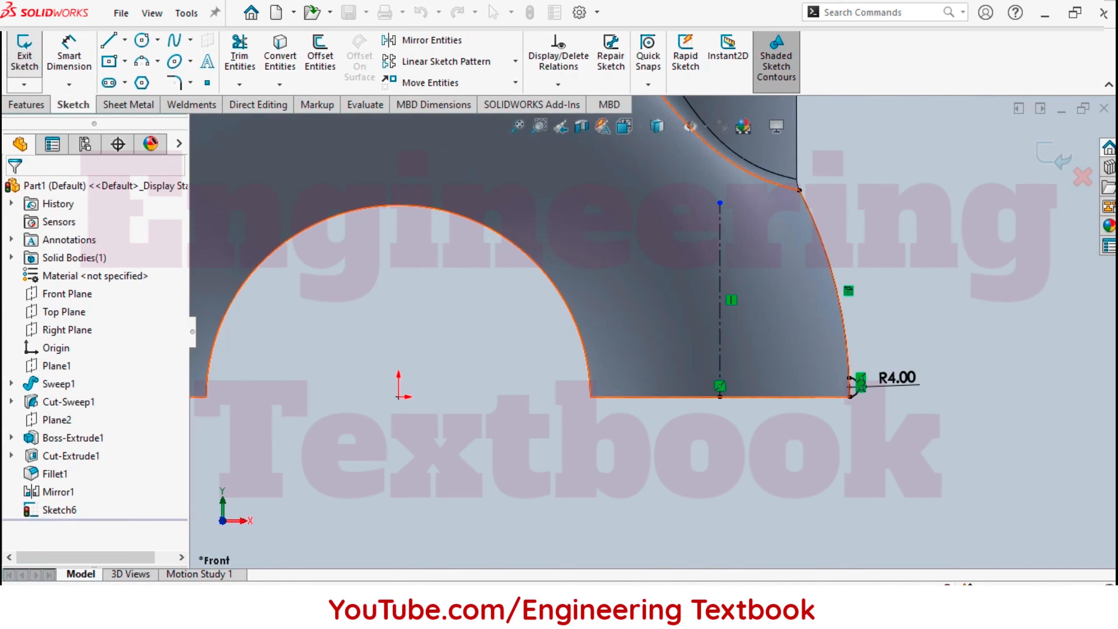
Revolve the small arc profile 360 degrees around the vertical centerline, letting the open sketch be closed automatically and merging the result.
{"action": "left_click", "coordinate": [27, 104]}
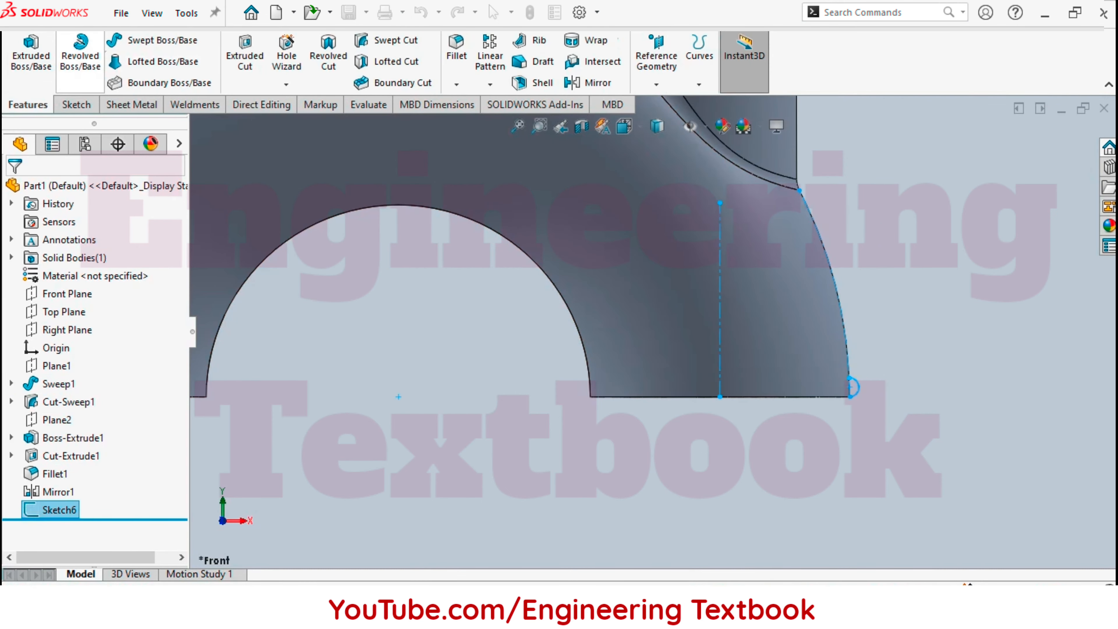
{"action": "left_click", "coordinate": [81, 50]}
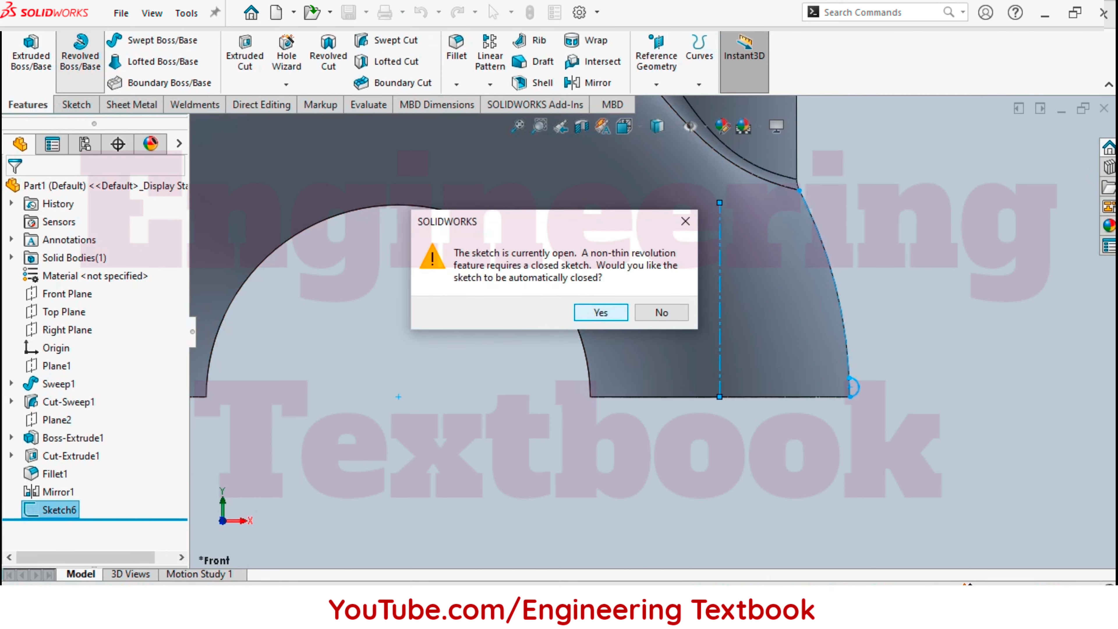
{"action": "key", "text": "Return"}
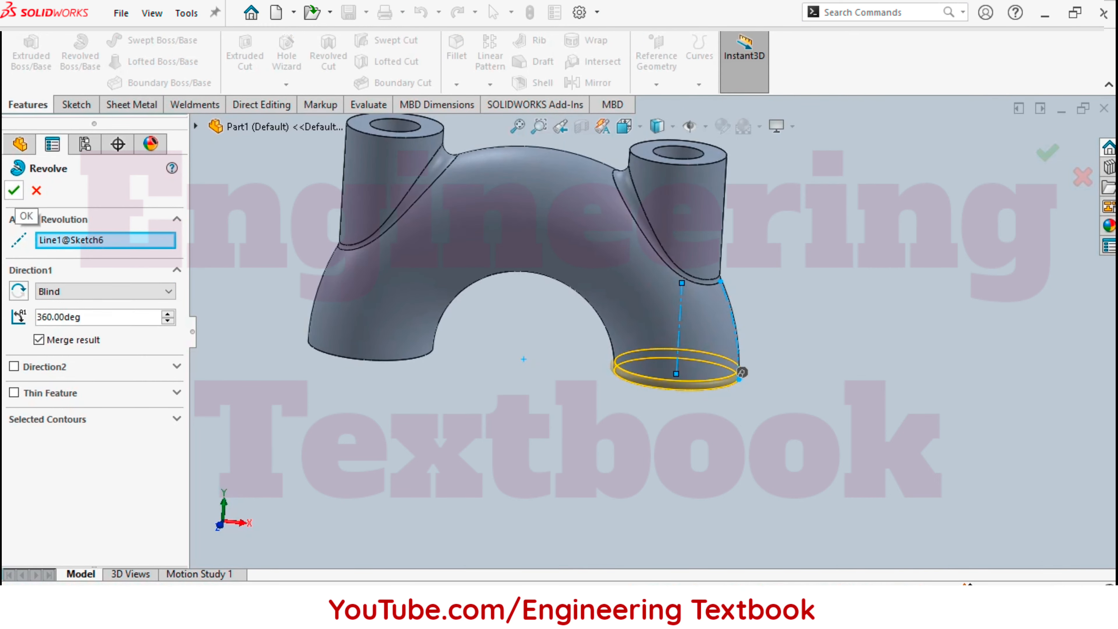
{"action": "key", "text": "Return"}
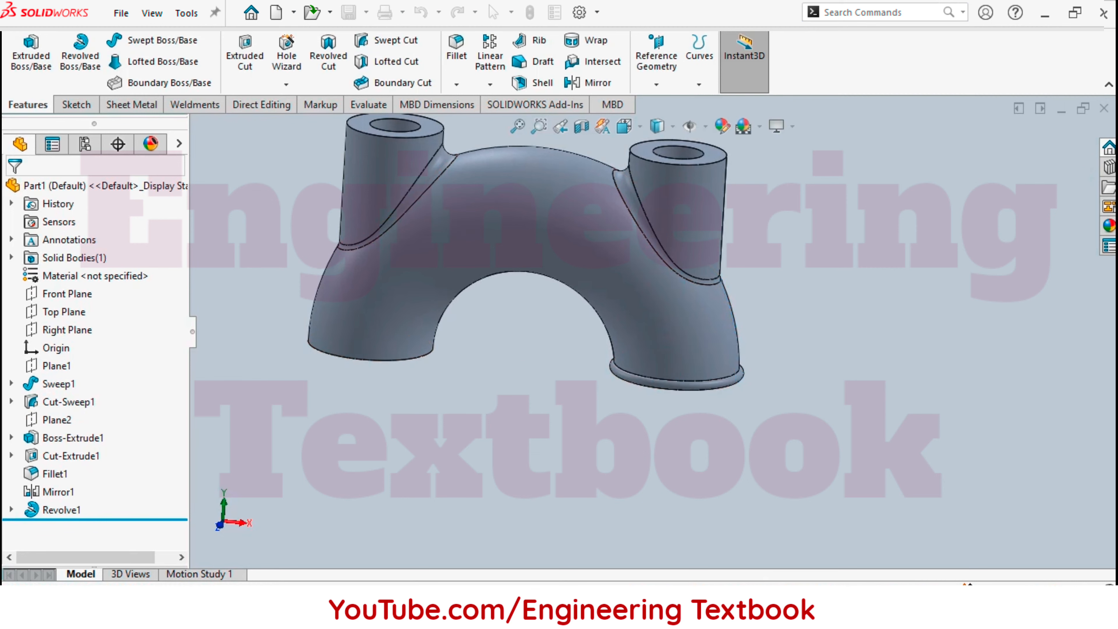
Try to mirror the revolved rim together with the sweep about the Right Plane, and undo that mirror.
{"action": "middle_click_drag", "start_coordinate": [546, 309], "coordinate": [651, 391]}
{"action": "scroll", "coordinate": [609, 347], "scroll_direction": "down", "scroll_amount": 5}
{"action": "scroll", "coordinate": [659, 336], "scroll_direction": "up", "scroll_amount": 3}
{"action": "scroll", "coordinate": [659, 331], "scroll_direction": "up", "scroll_amount": 1}
{"action": "scroll", "coordinate": [658, 331], "scroll_direction": "up", "scroll_amount": 2}
{"action": "left_click", "coordinate": [590, 83]}
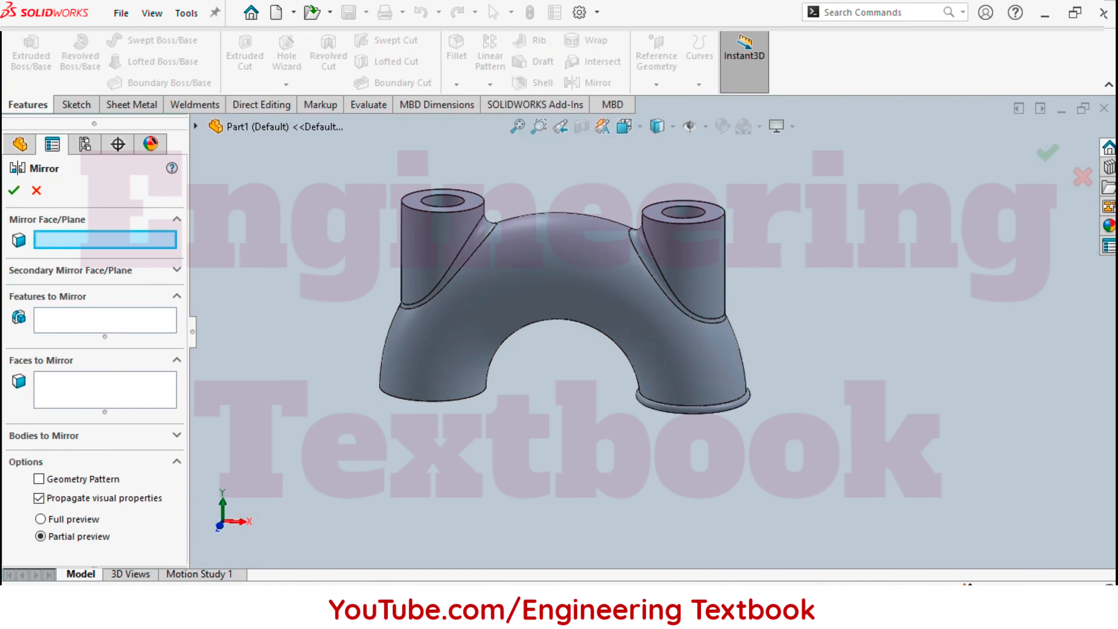
{"action": "left_click", "coordinate": [196, 126]}
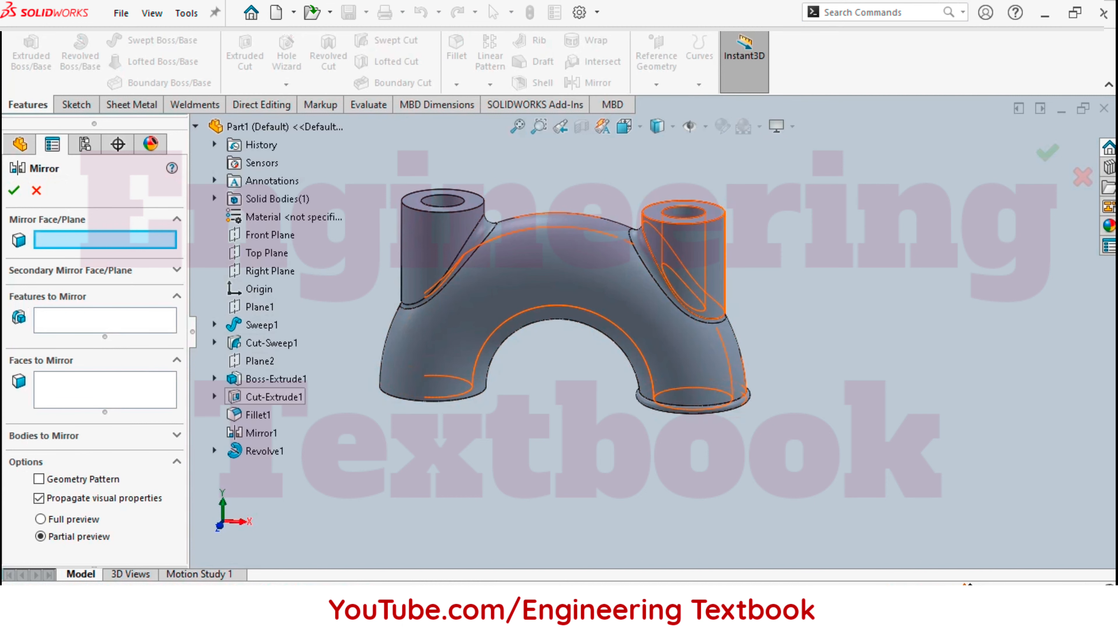
{"action": "left_click", "coordinate": [270, 270]}
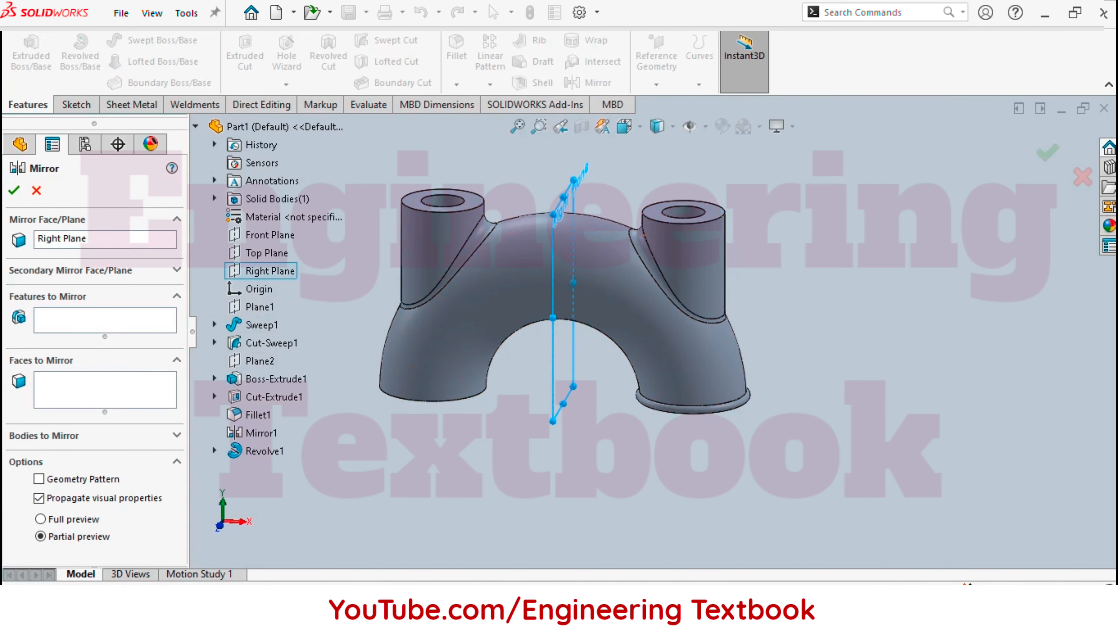
{"action": "left_click", "coordinate": [105, 320]}
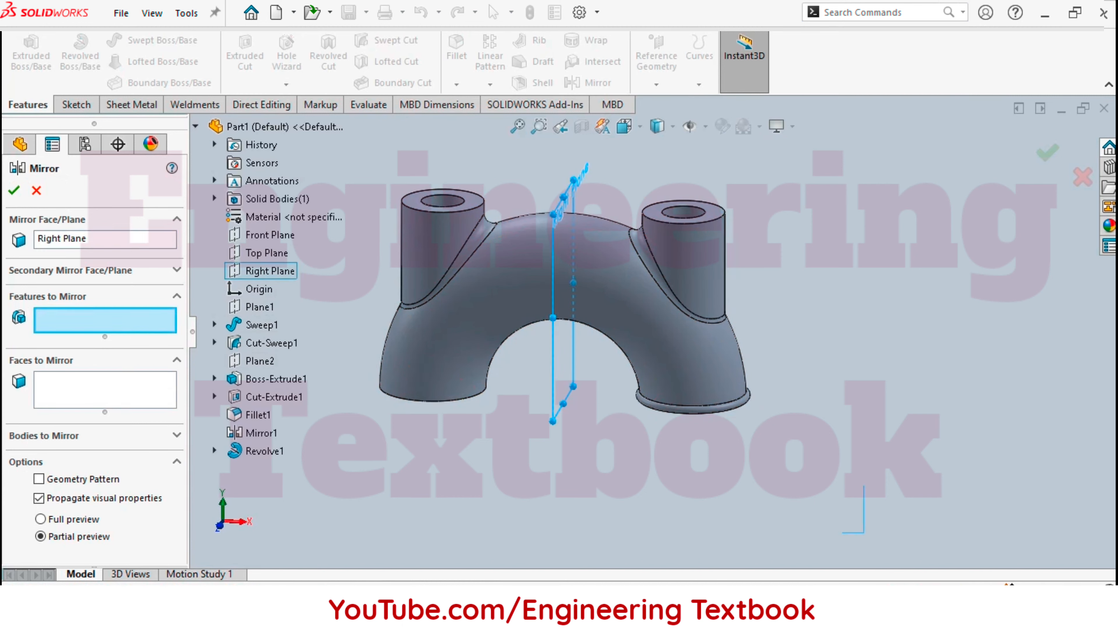
{"action": "left_click_drag", "start_coordinate": [863, 533], "coordinate": [617, 351]}
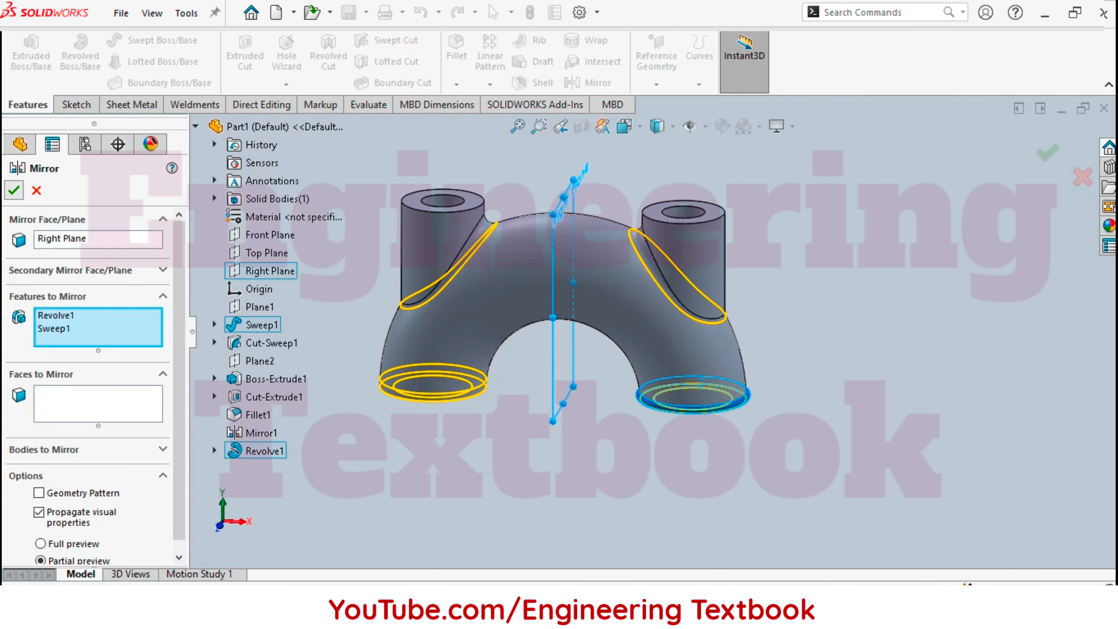
{"action": "key", "text": "Return"}
{"action": "scroll", "coordinate": [656, 329], "scroll_direction": "up", "scroll_amount": 1}
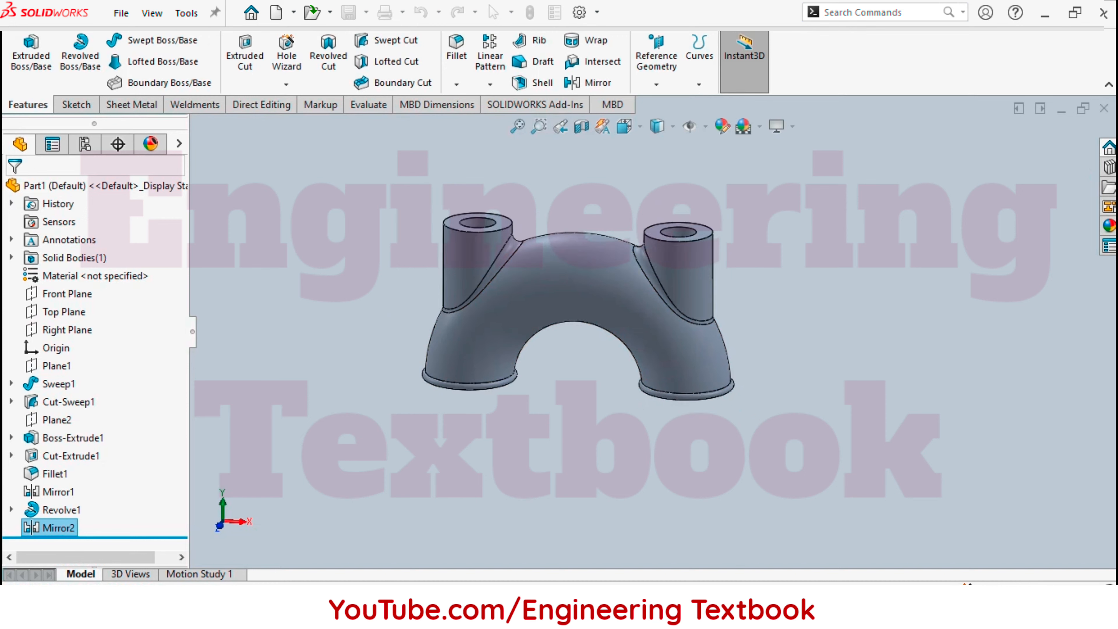
{"action": "middle_click_drag", "start_coordinate": [656, 330], "coordinate": [638, 284]}
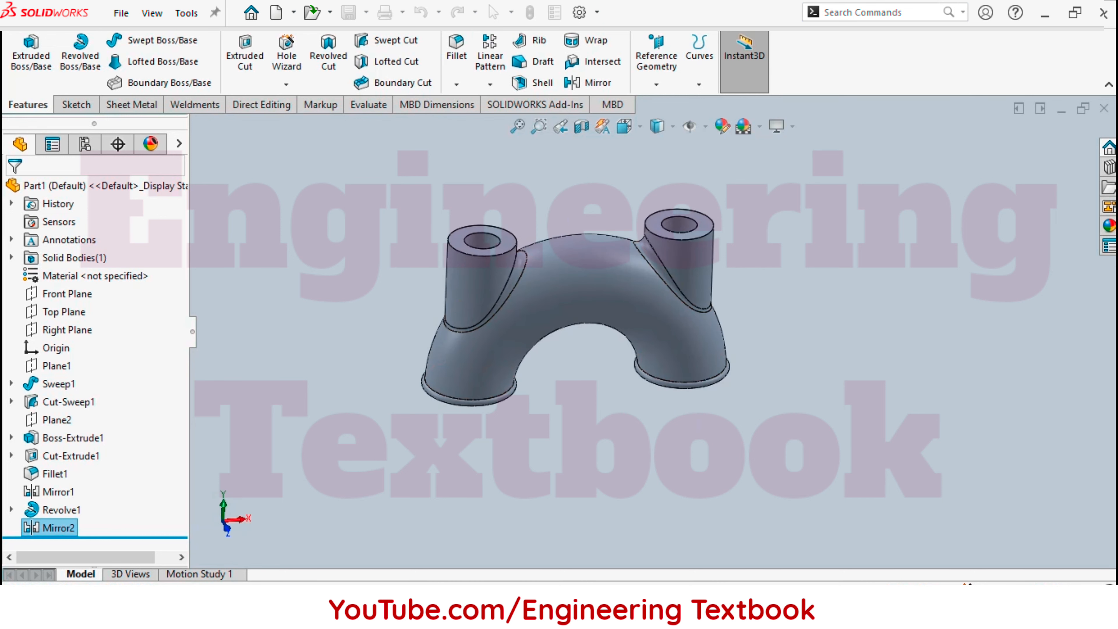
{"action": "key", "text": "ctrl+z"}
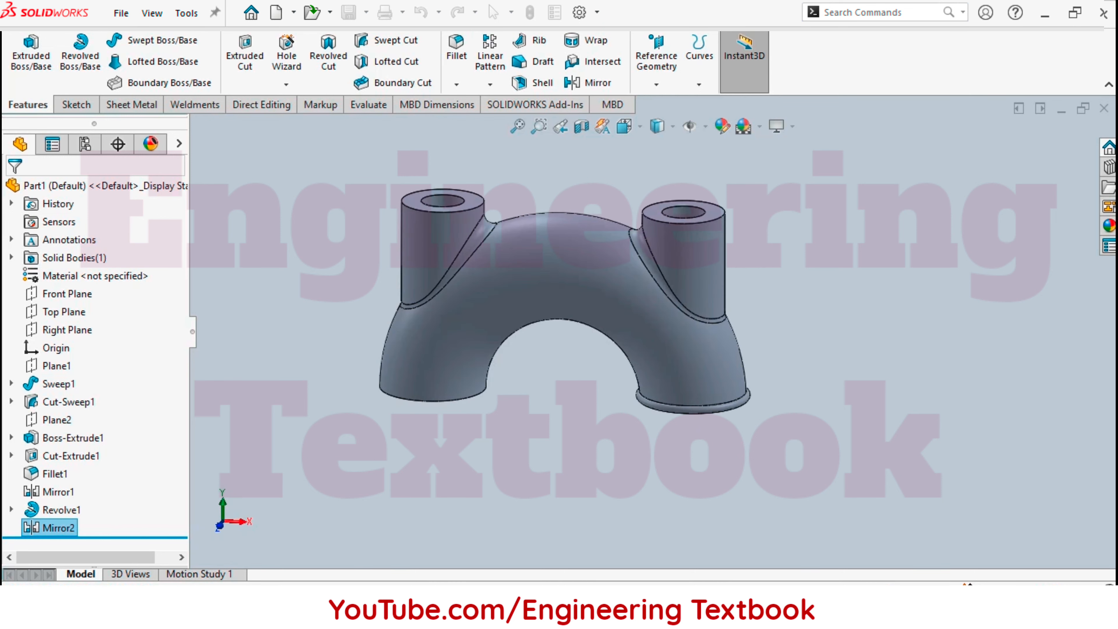
Mirror only the revolved rim feature about the Right Plane onto the opposite pipe end.
{"action": "middle_click_drag", "start_coordinate": [638, 285], "coordinate": [635, 226]}
{"action": "middle_click_drag", "start_coordinate": [653, 363], "coordinate": [662, 391]}
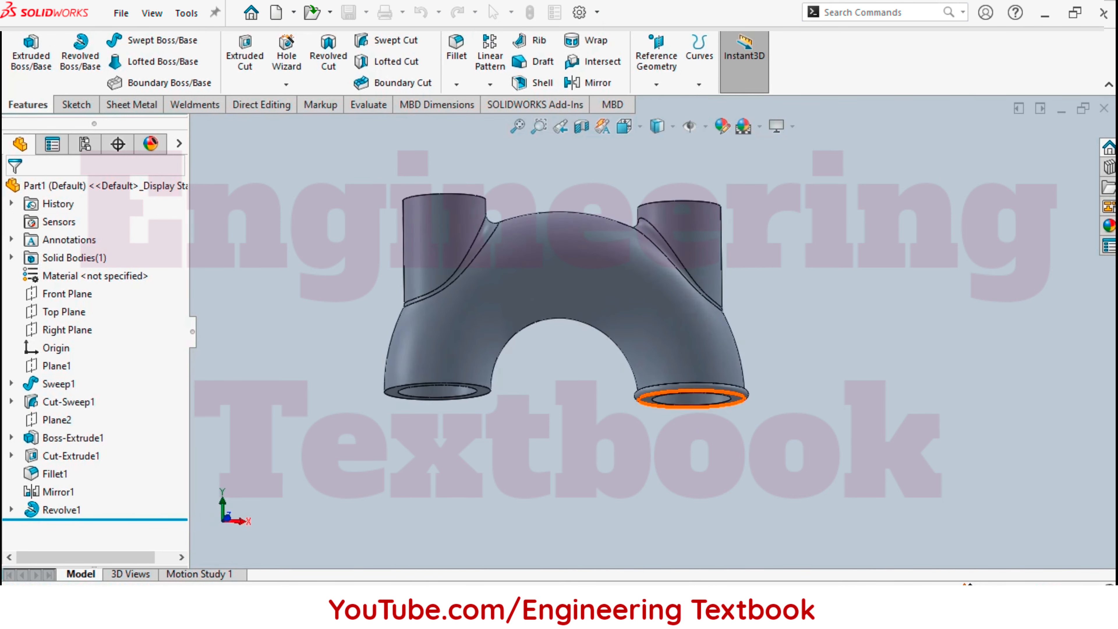
{"action": "left_click", "coordinate": [588, 83]}
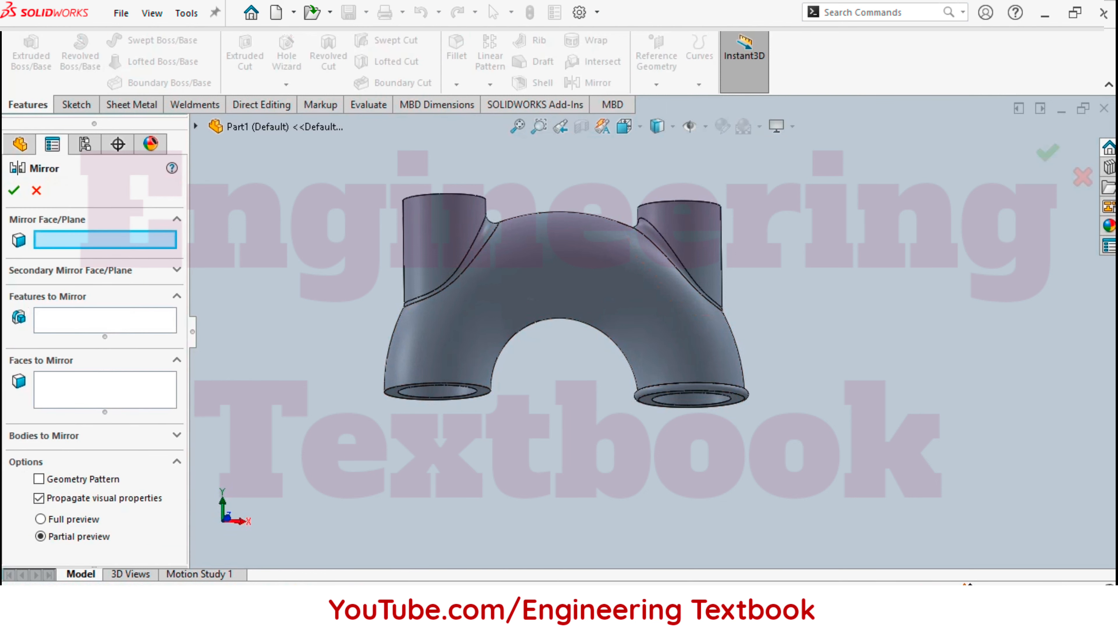
{"action": "left_click", "coordinate": [196, 126]}
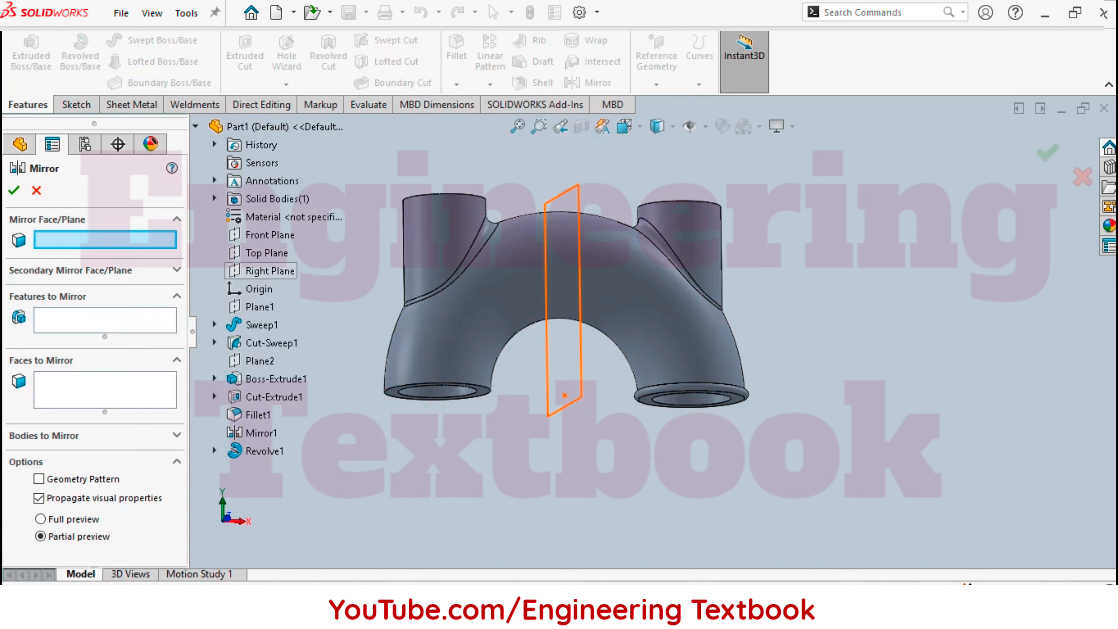
{"action": "left_click", "coordinate": [270, 270]}
{"action": "left_click", "coordinate": [104, 389]}
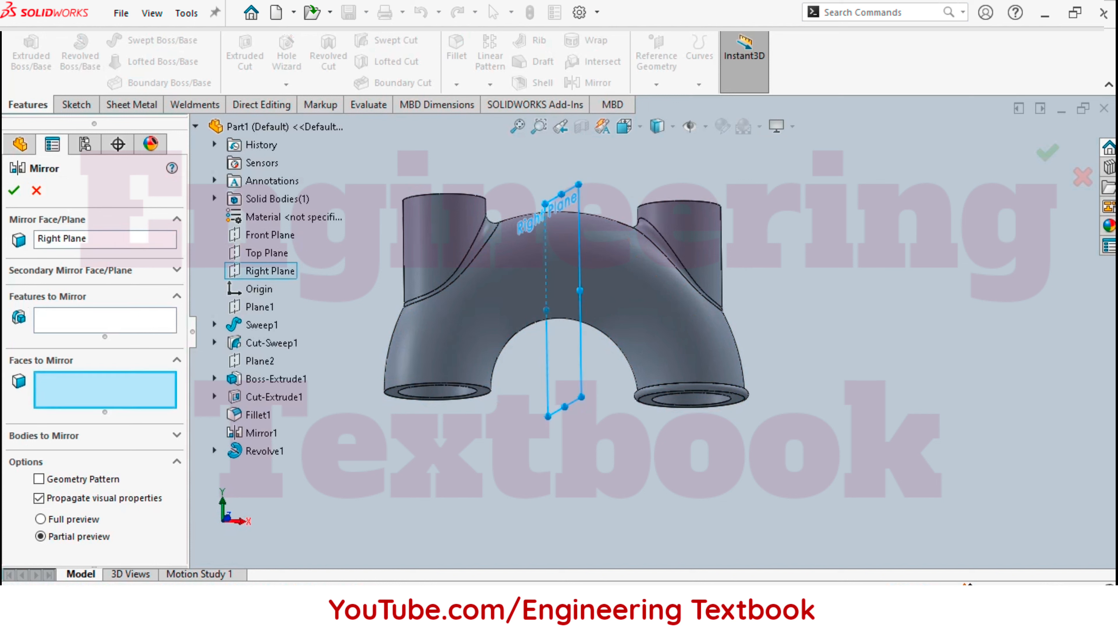
{"action": "left_click", "coordinate": [105, 320]}
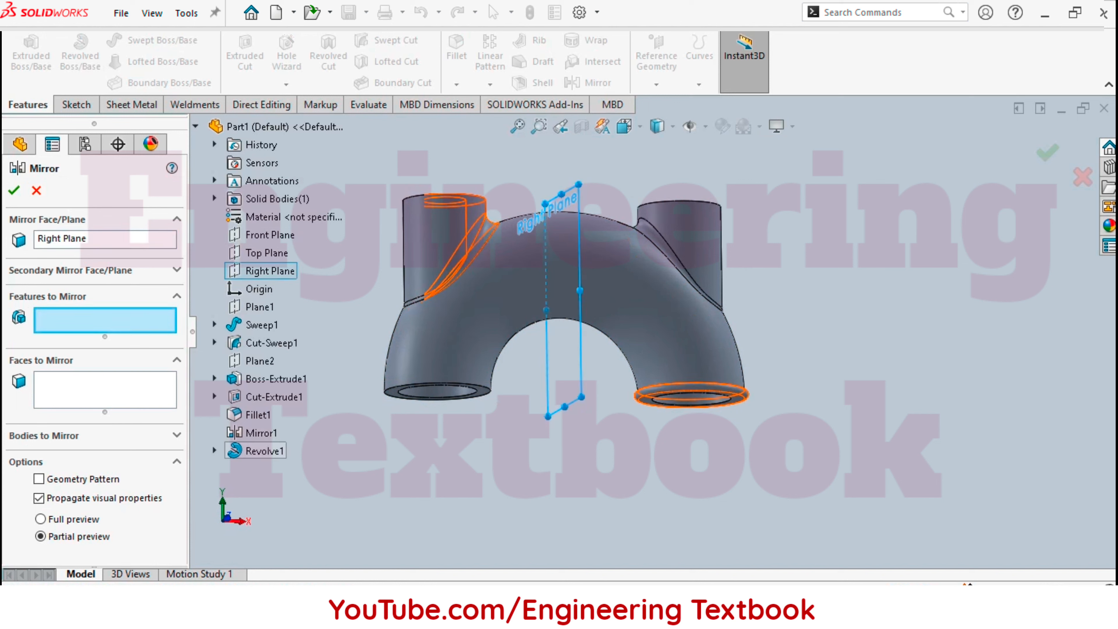
{"action": "left_click", "coordinate": [264, 450]}
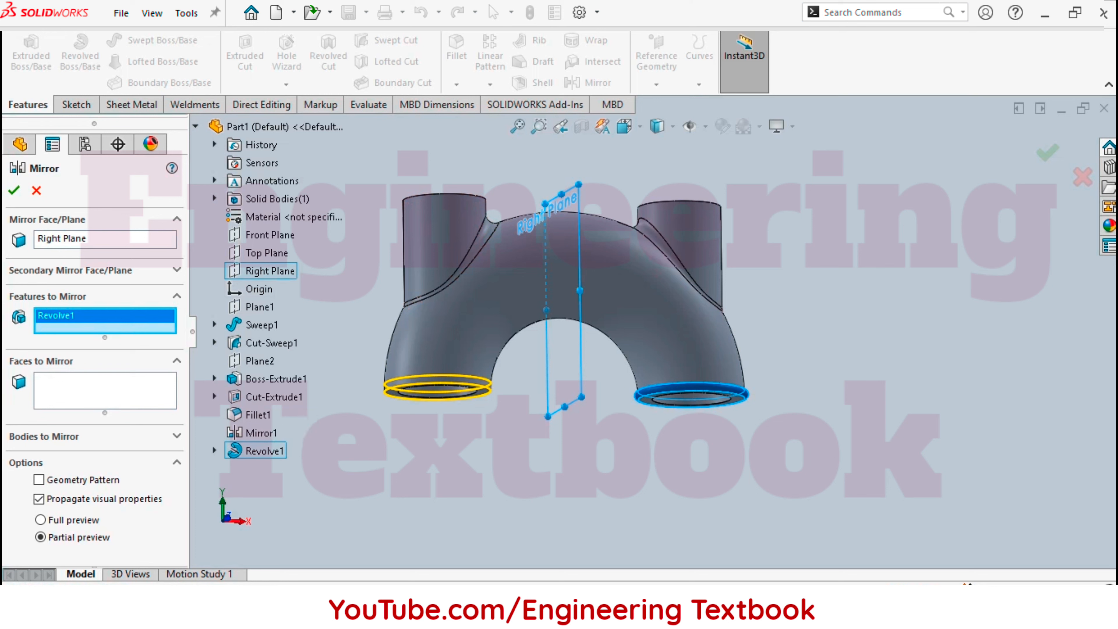
{"action": "left_click", "coordinate": [14, 191]}
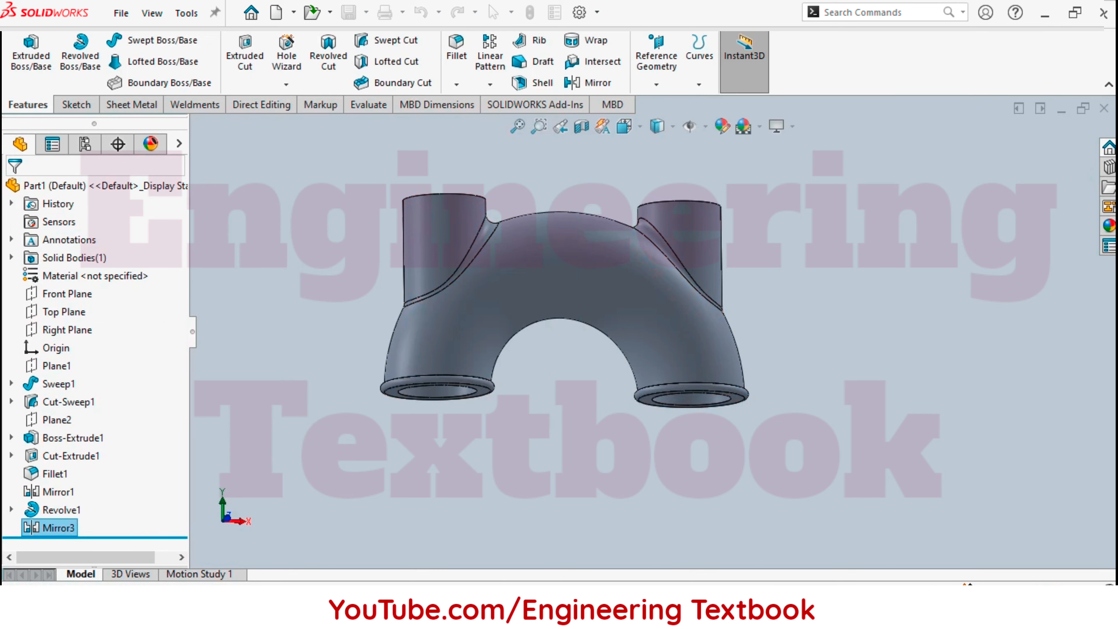
Section the model along the Front Plane with zero offset and inspect the cut interior in isometric and front views.
{"action": "middle_click_drag", "start_coordinate": [519, 397], "coordinate": [605, 407]}
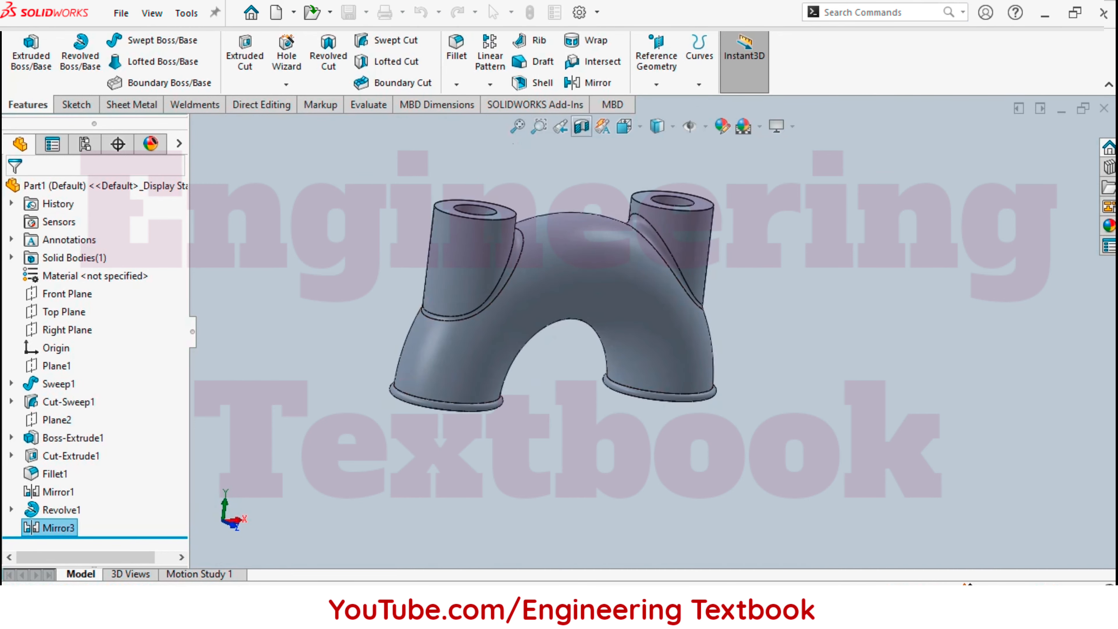
{"action": "left_click", "coordinate": [581, 127]}
{"action": "left_click", "coordinate": [14, 190]}
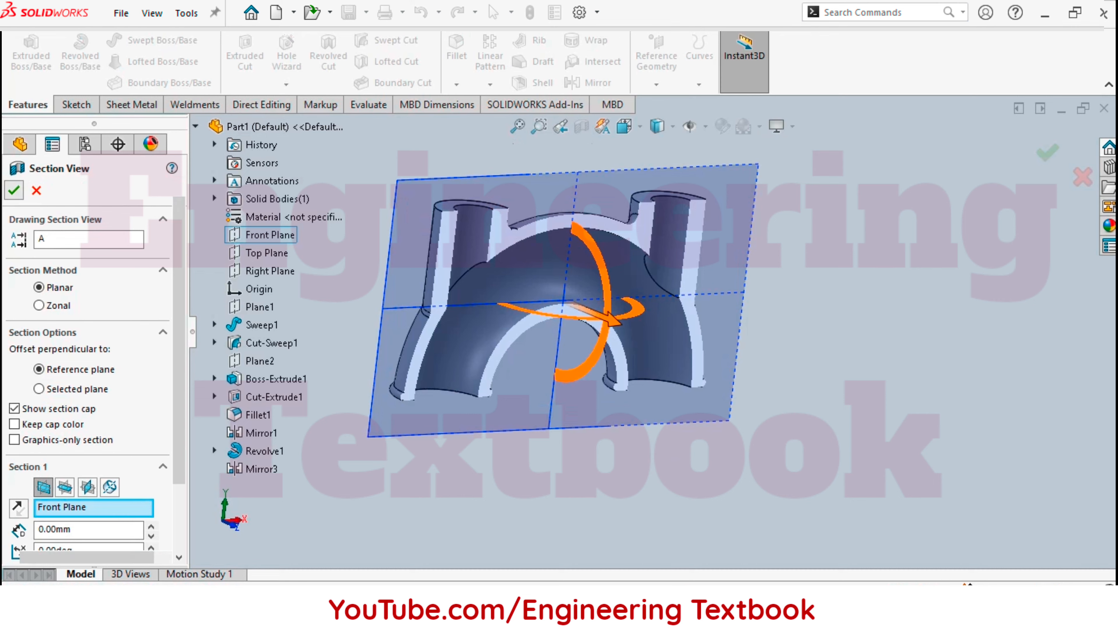
{"action": "key", "text": "ctrl+7"}
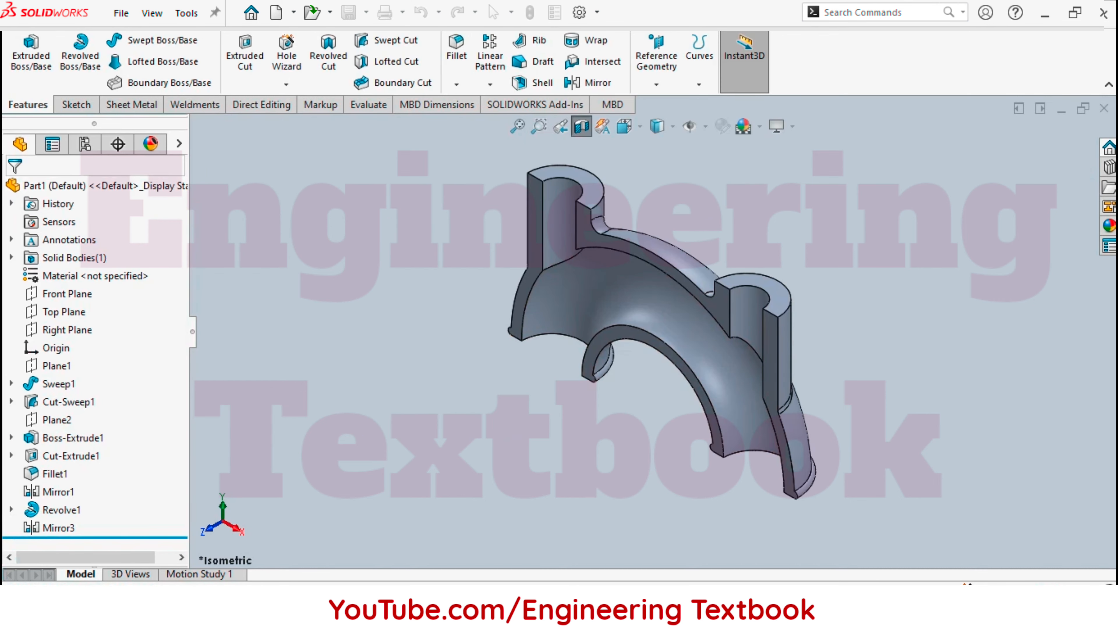
{"action": "middle_click_drag", "start_coordinate": [561, 207], "coordinate": [602, 128]}
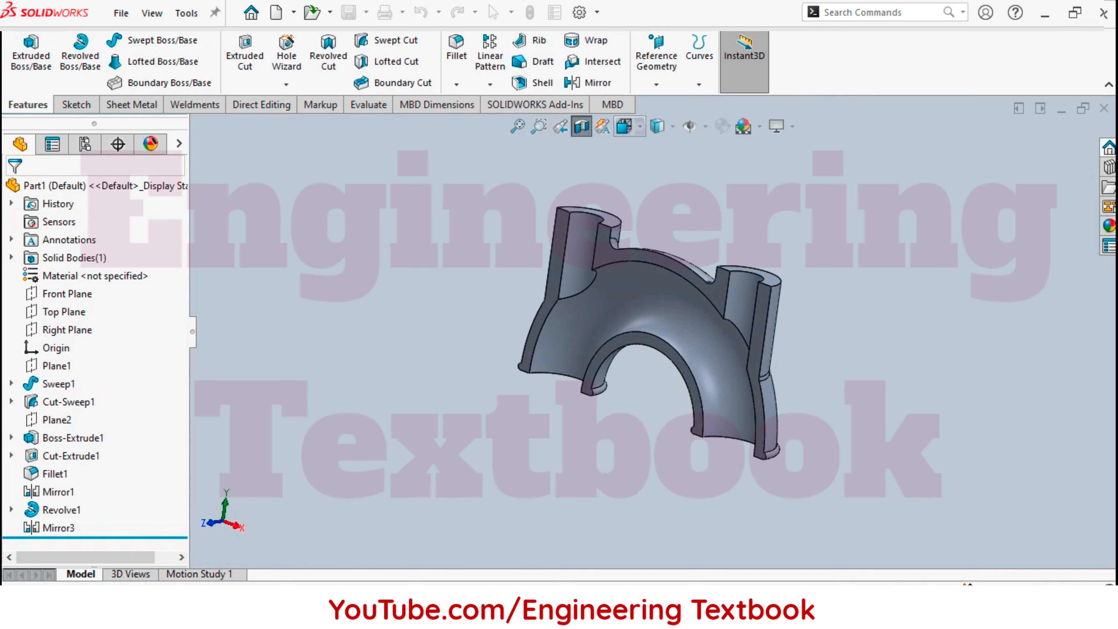
{"action": "left_click", "coordinate": [630, 127]}
{"action": "left_click", "coordinate": [649, 195]}
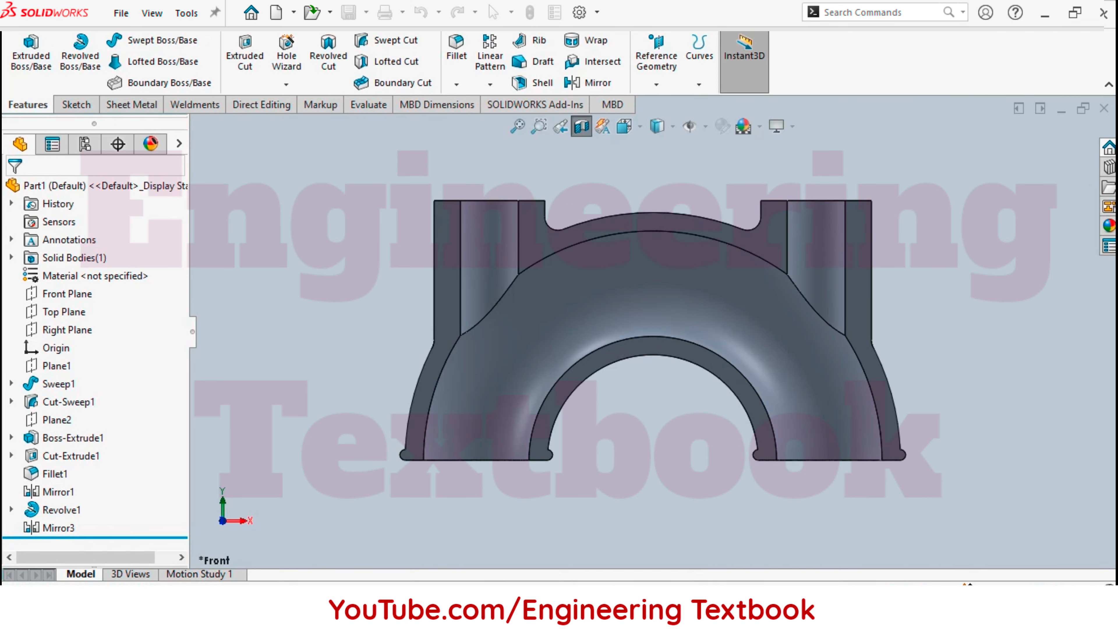
Inspect the sectioned bend with hidden lines visible and in wireframe, then restore the shaded with edges display.
{"action": "scroll", "coordinate": [745, 460], "scroll_direction": "down", "scroll_amount": 1}
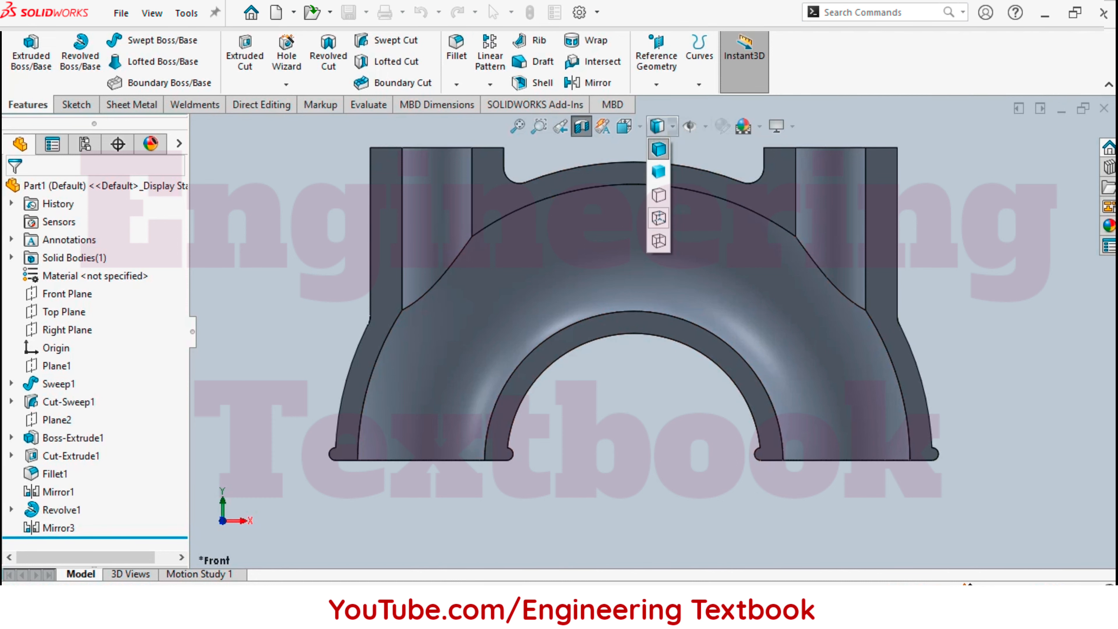
{"action": "left_click", "coordinate": [658, 218]}
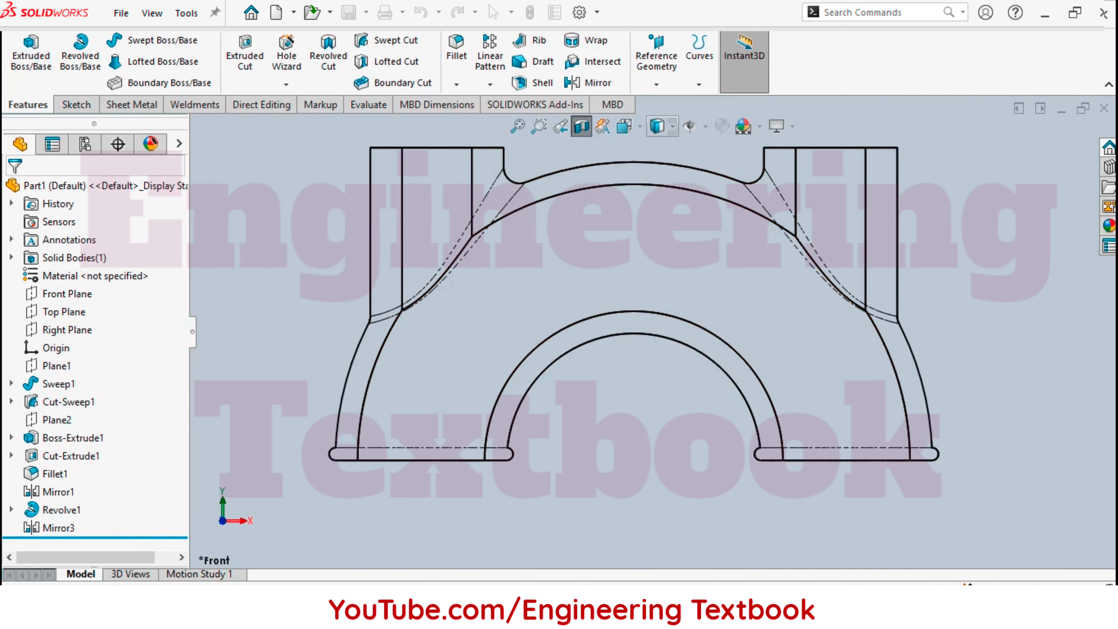
{"action": "left_click", "coordinate": [657, 126]}
{"action": "left_click", "coordinate": [658, 240]}
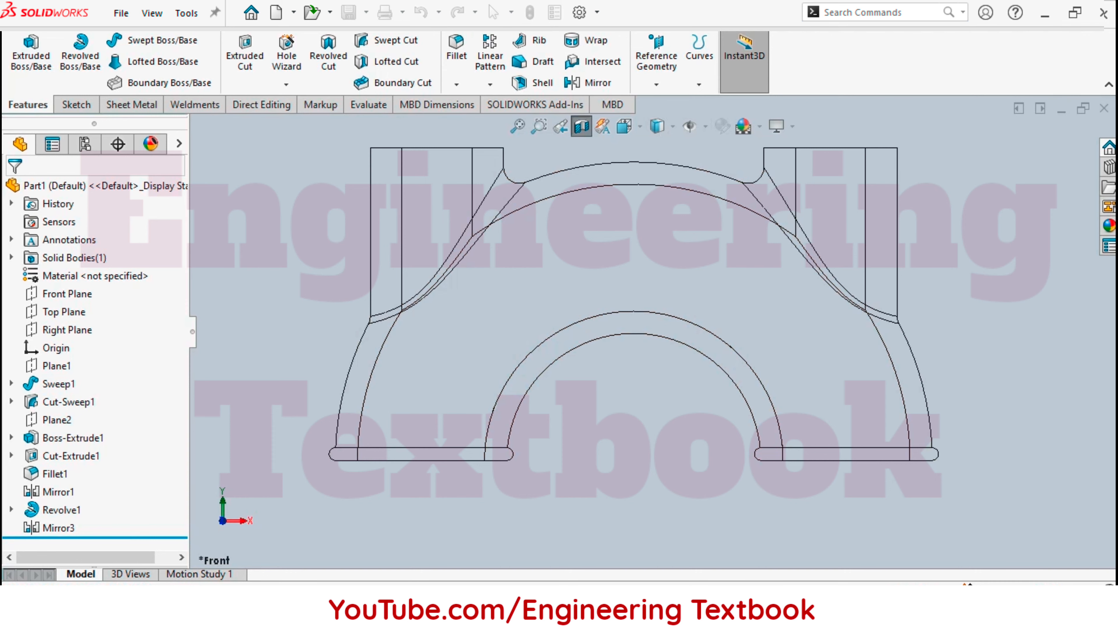
{"action": "scroll", "coordinate": [587, 456], "scroll_direction": "down", "scroll_amount": 1}
{"action": "scroll", "coordinate": [587, 456], "scroll_direction": "up", "scroll_amount": 4}
{"action": "middle_click_drag", "start_coordinate": [587, 457], "coordinate": [712, 486]}
{"action": "left_click", "coordinate": [657, 126]}
{"action": "left_click", "coordinate": [658, 148]}
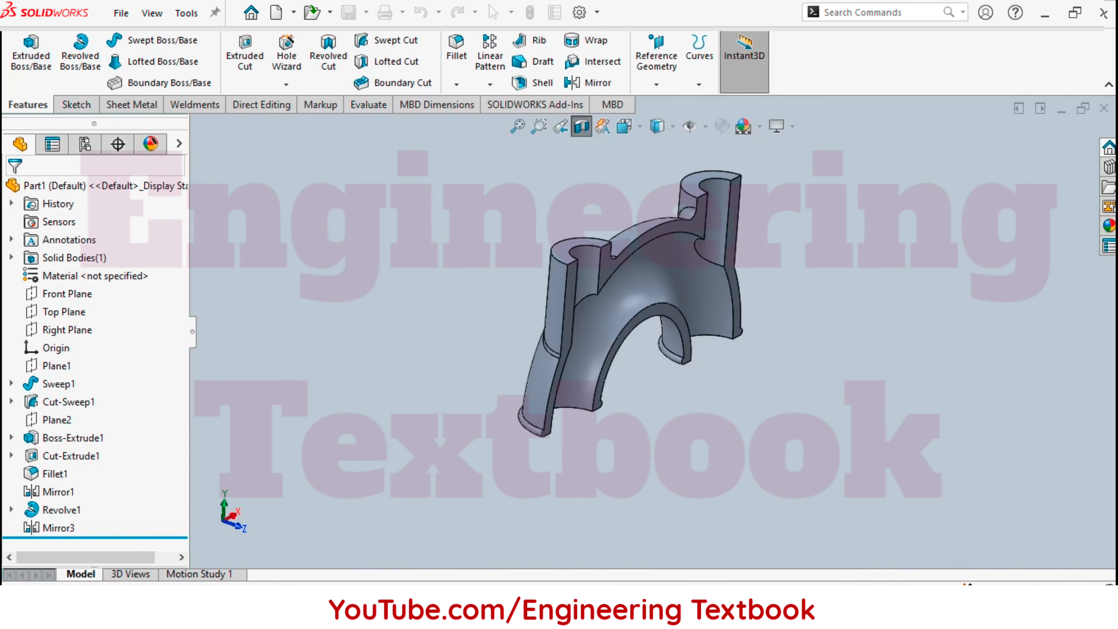
Turn off the section view and show the complete pipe bend in isometric orientation.
{"action": "left_click", "coordinate": [582, 126]}
{"action": "middle_click_drag", "start_coordinate": [682, 317], "coordinate": [559, 330]}
{"action": "key", "text": "ctrl+7"}
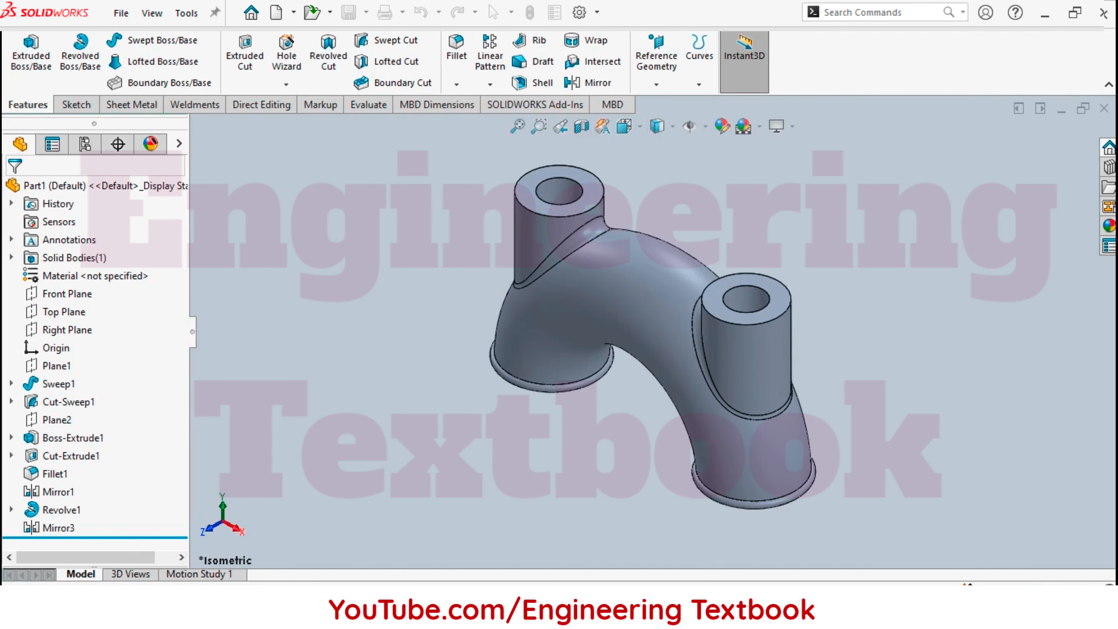
{"action": "key", "text": "z"}
{"action": "key", "text": "z"}
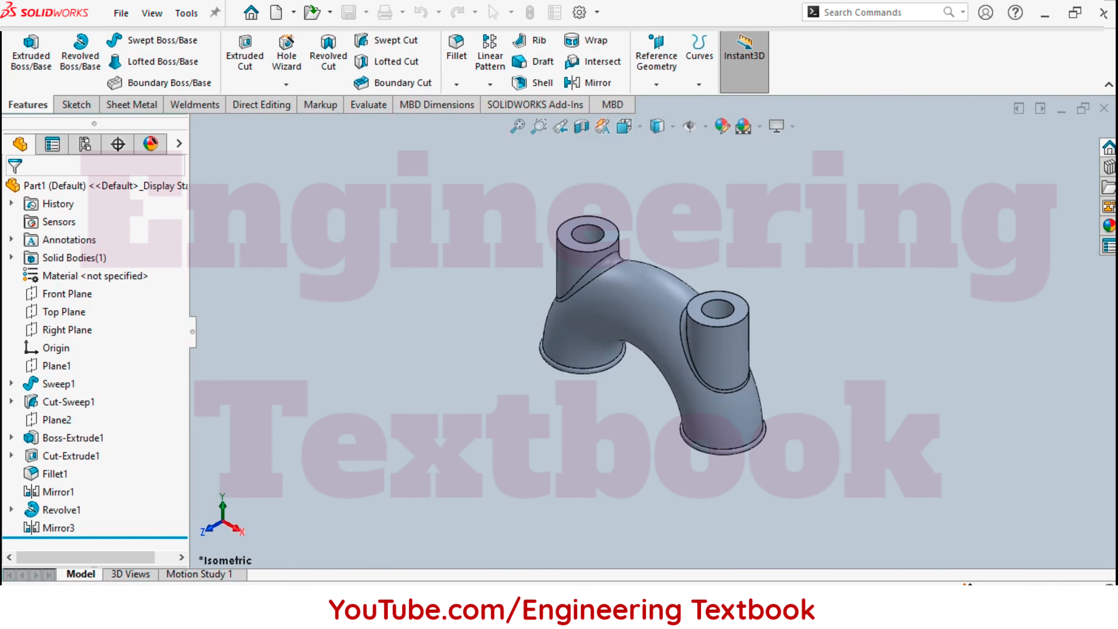